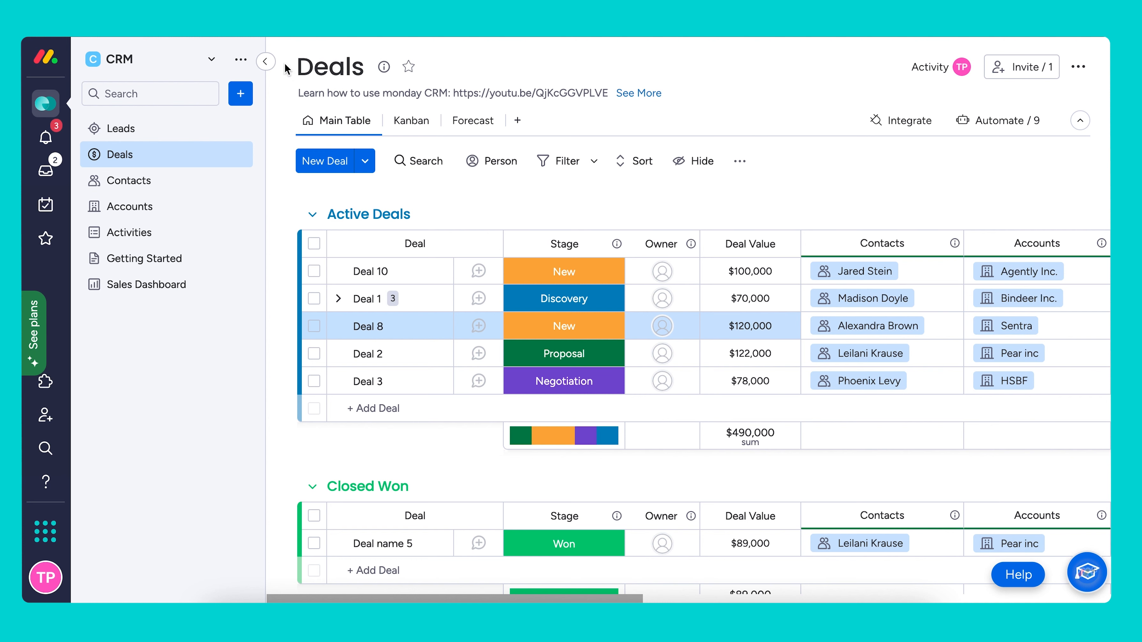
Collapse the CRM workspace sidebar and open the item card of Deal 2 from the Active Deals group
click(265, 61)
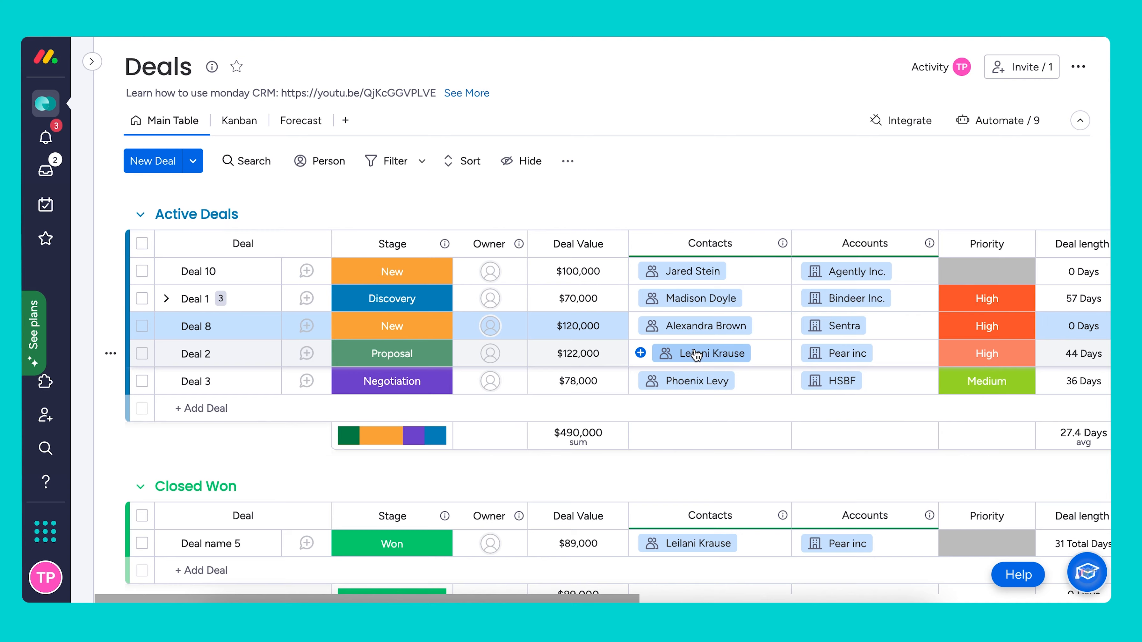
scroll(696, 355, down, 5)
scroll(695, 348, up, 1)
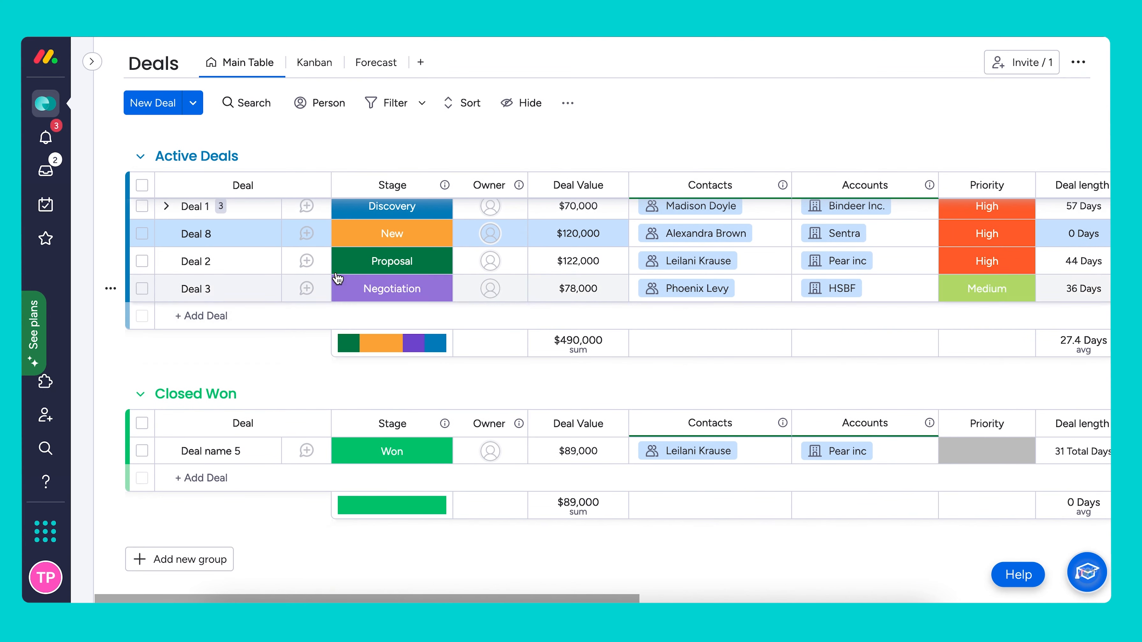
click(305, 261)
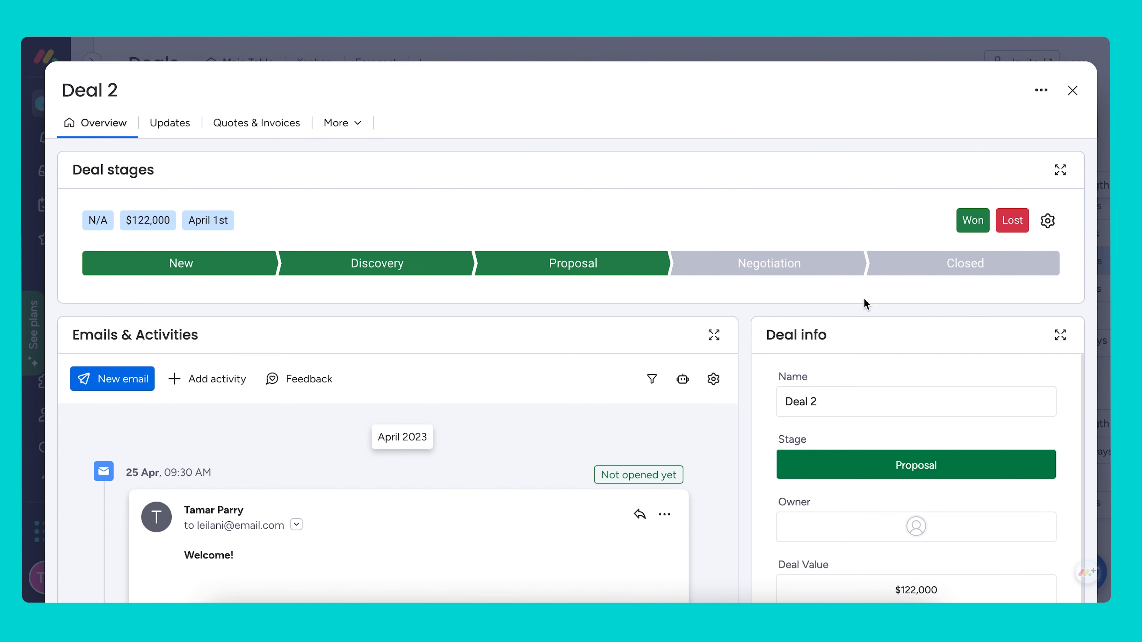
Look through Deal 2's overview widgets, from the deal stages down to related contacts and connected boards
scroll(864, 298, down, 10)
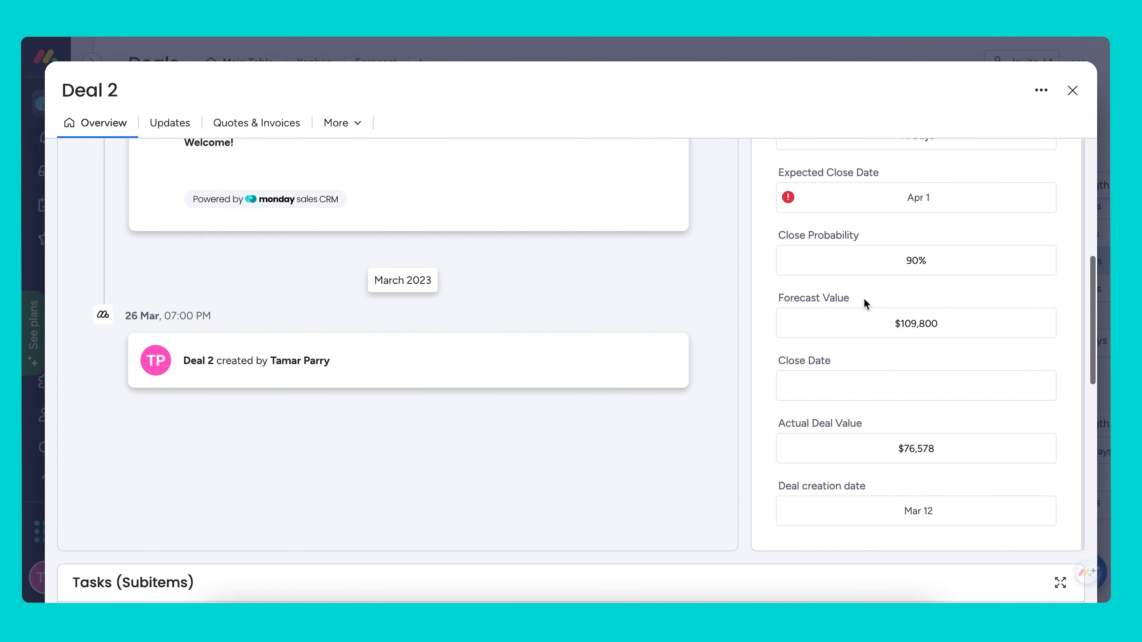
scroll(793, 492, down, 5)
scroll(807, 504, down, 4)
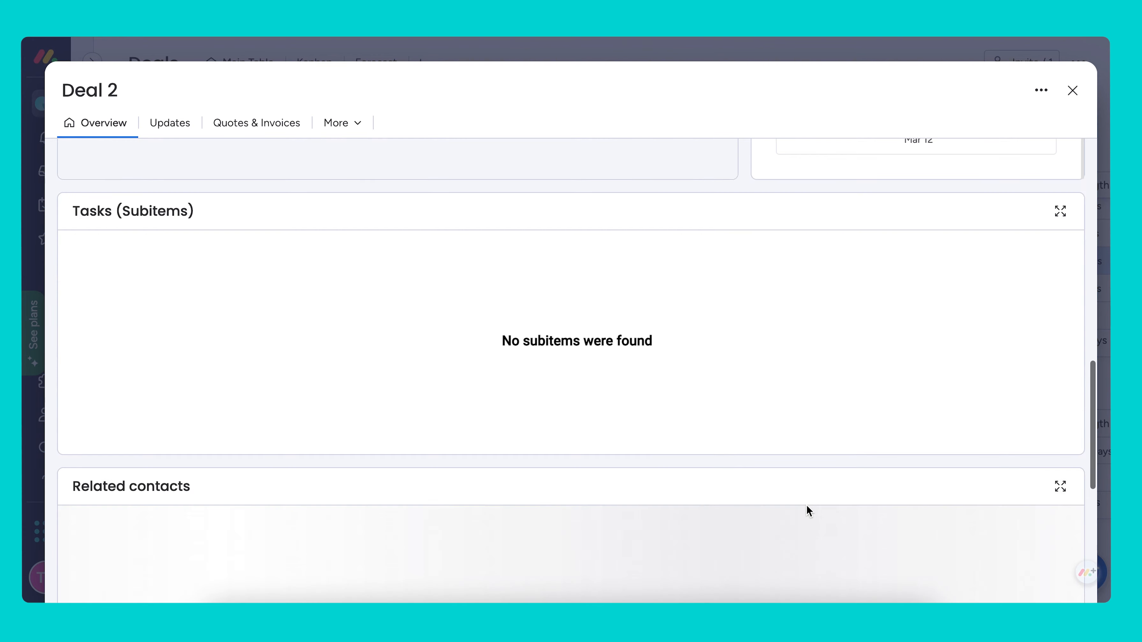
scroll(806, 504, down, 3)
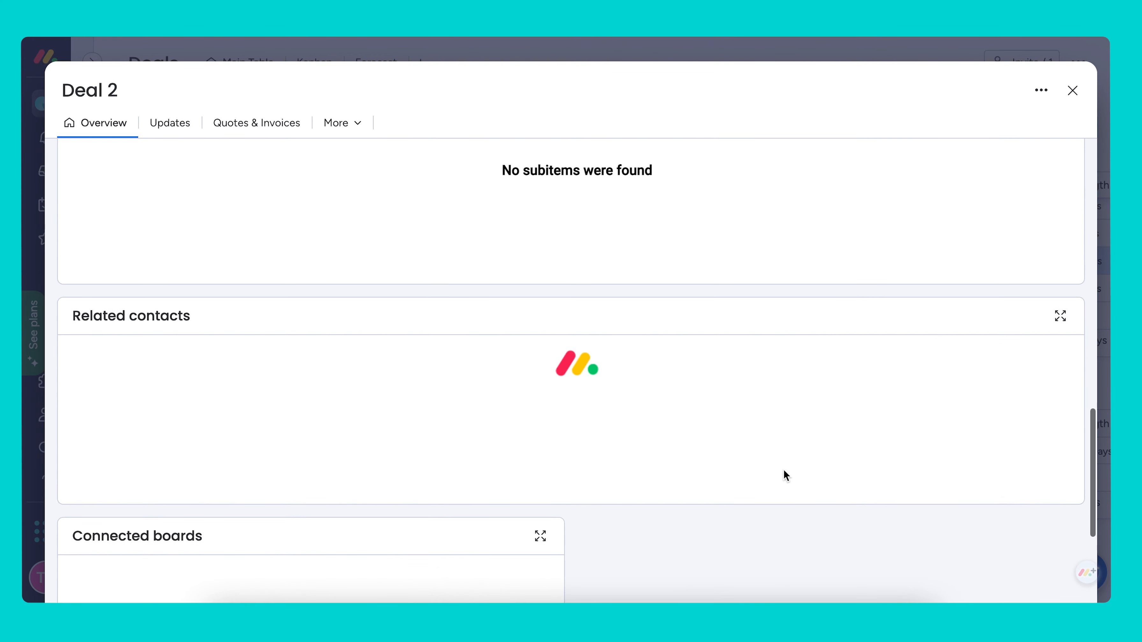
scroll(800, 327, up, 5)
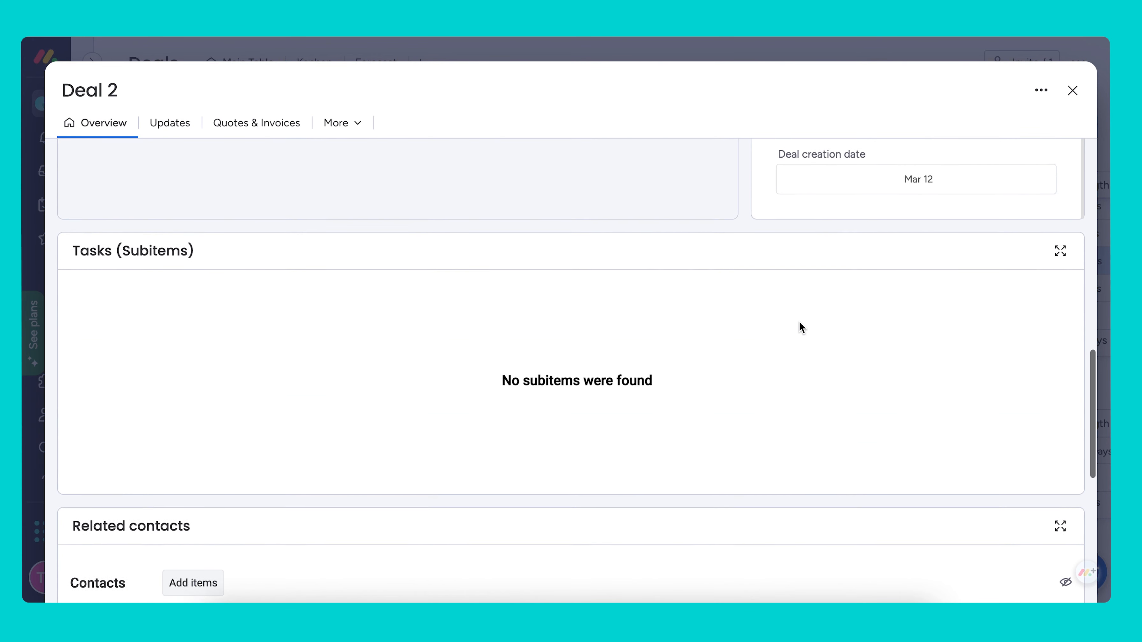
scroll(799, 321, up, 10)
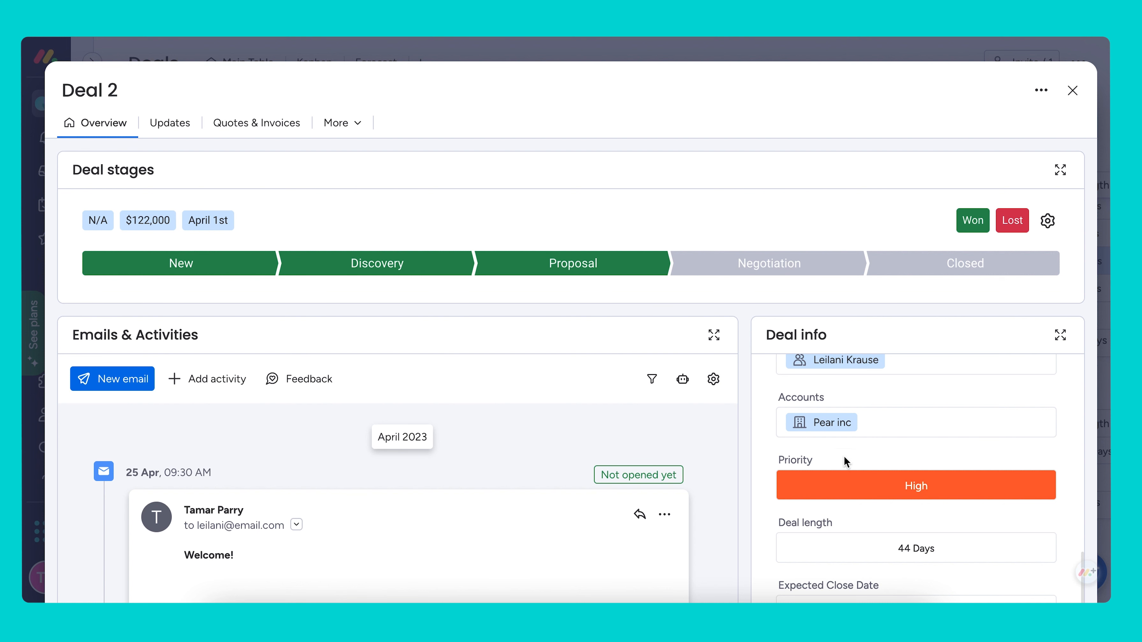
View the linked Pear inc account card and the linked contact's card from the Deal info widget
scroll(845, 457, up, 1)
scroll(845, 457, up, 3)
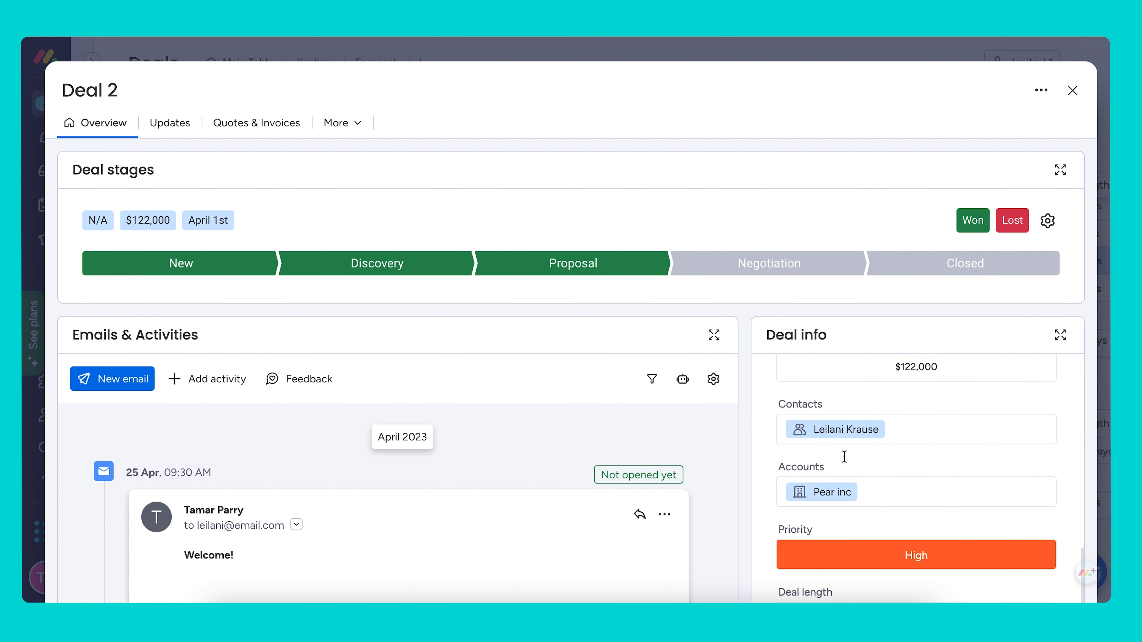
click(836, 498)
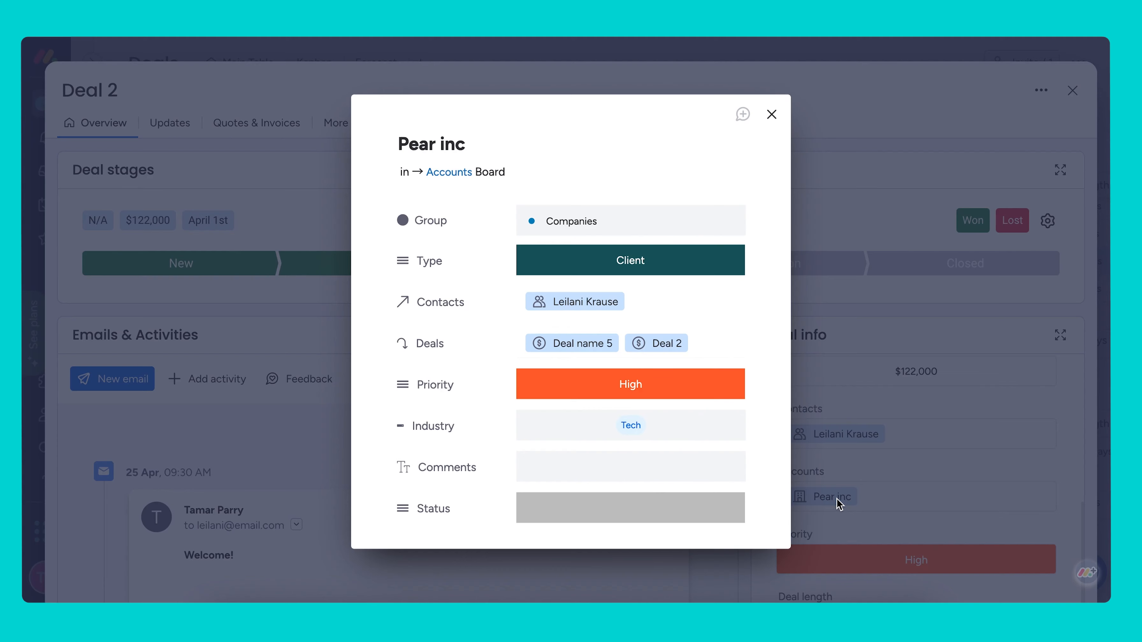
click(768, 118)
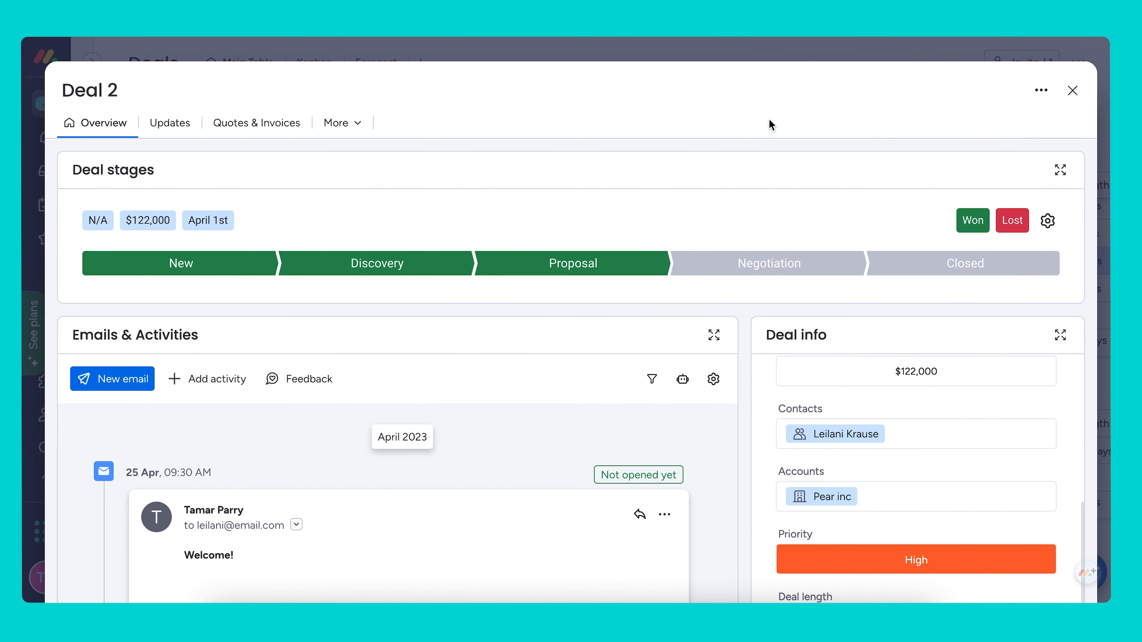
click(857, 437)
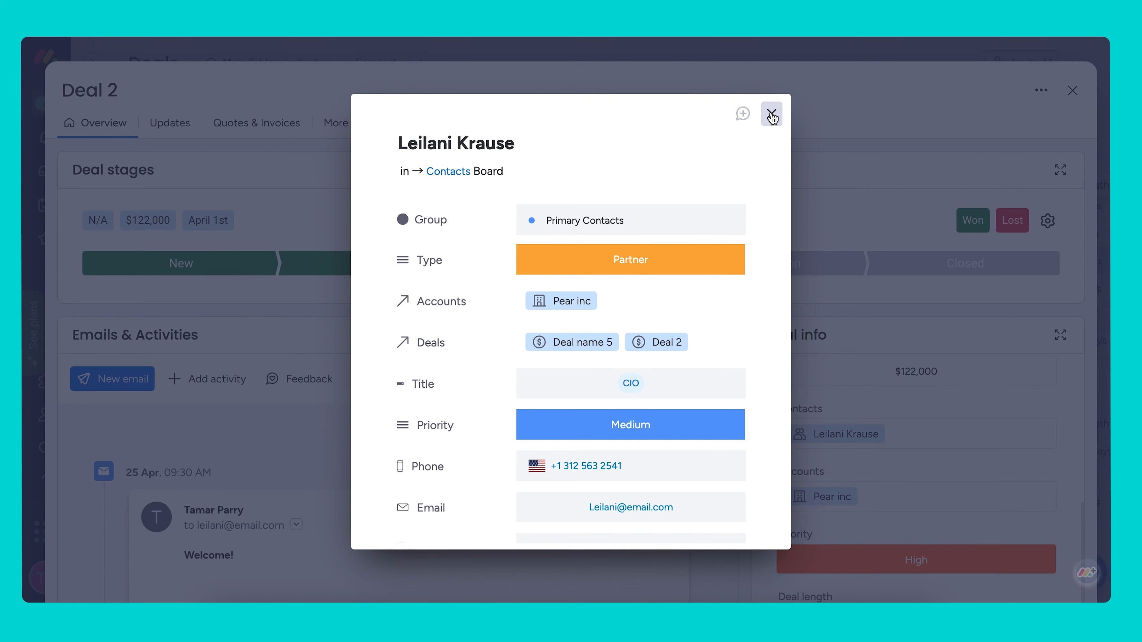
click(772, 116)
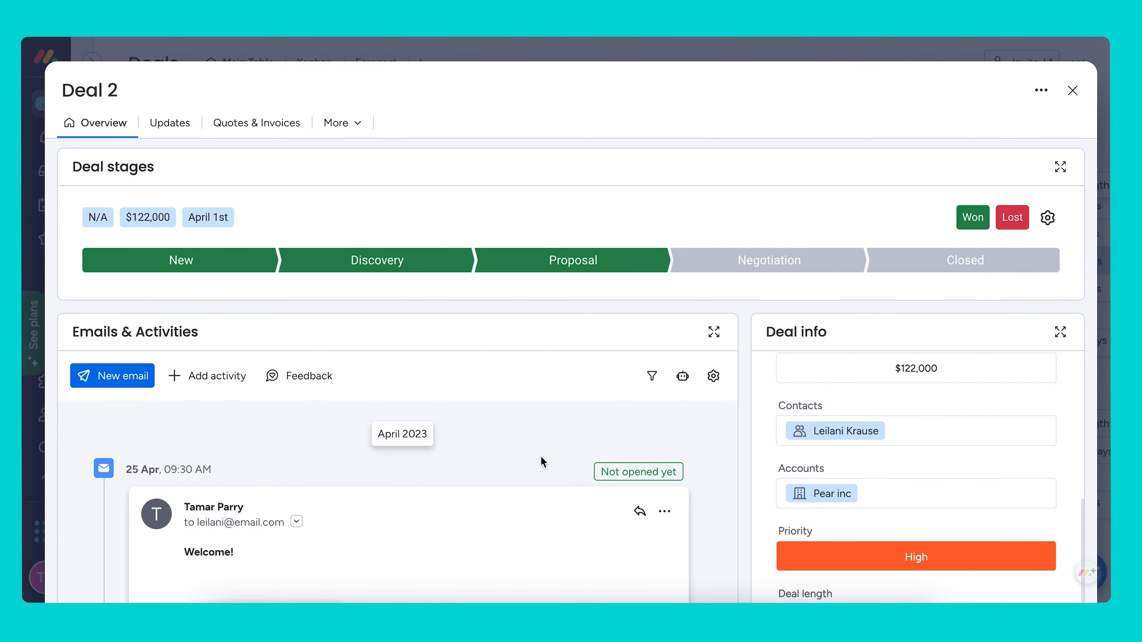
Start a new email to the deal's suggested contact from Emails & Activities, and close the draft without sending it
scroll(541, 455, down, 3)
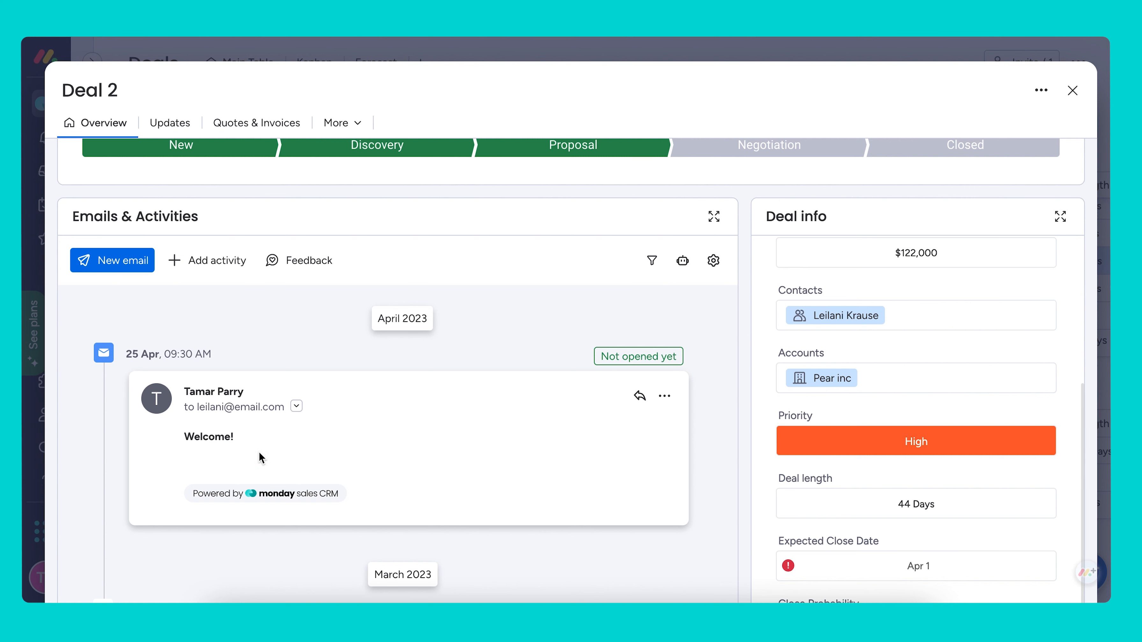
scroll(230, 444, down, 3)
scroll(229, 445, up, 4)
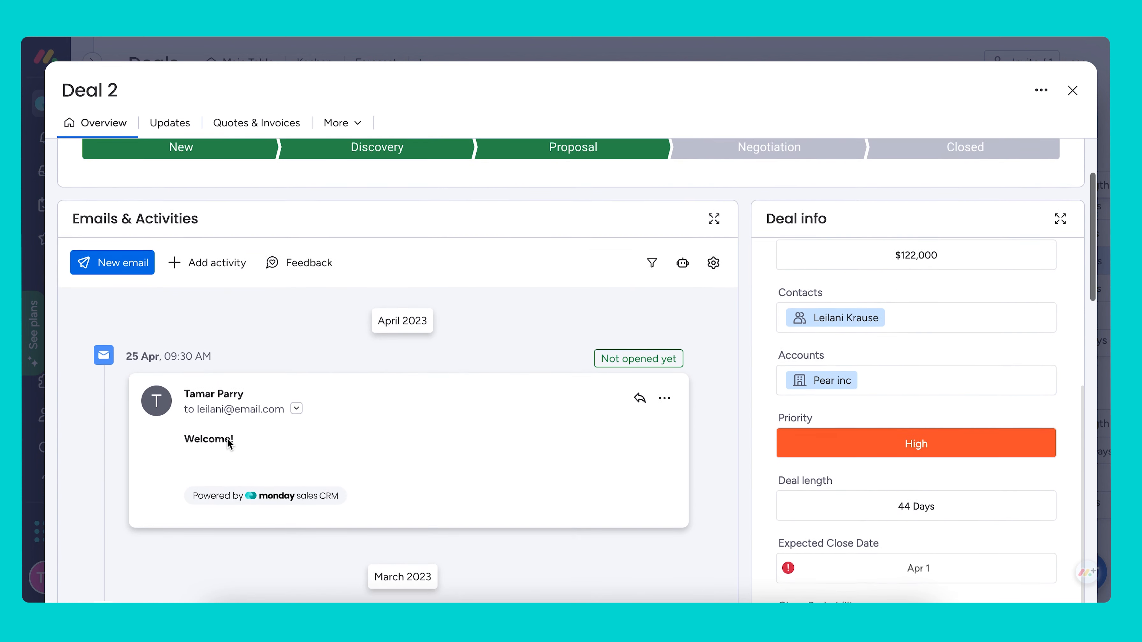
click(133, 270)
click(708, 248)
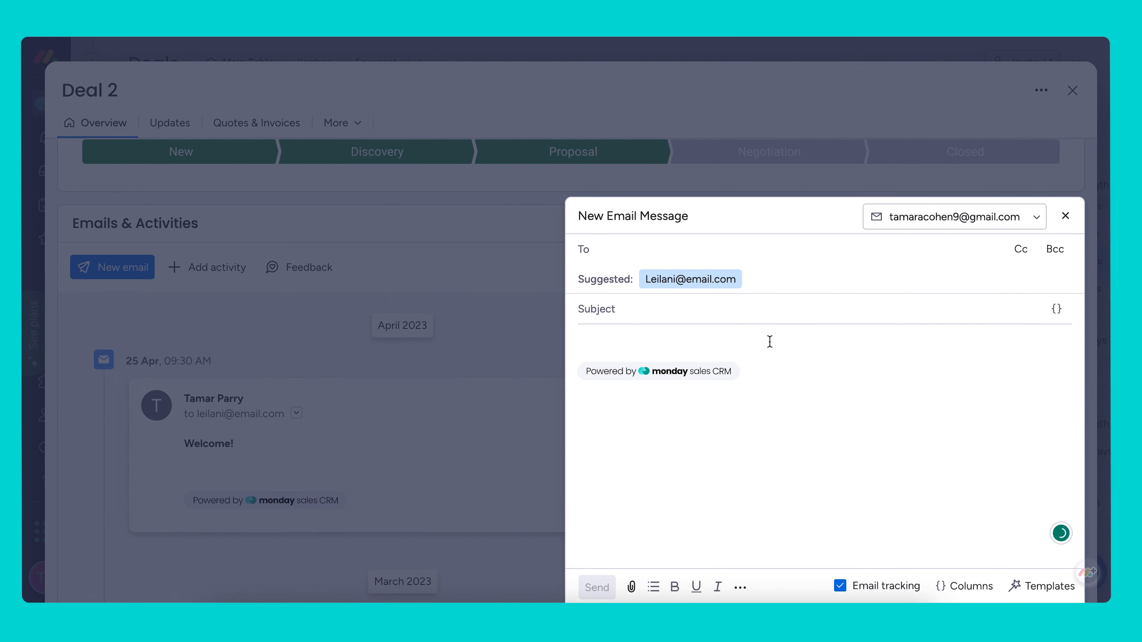
click(713, 282)
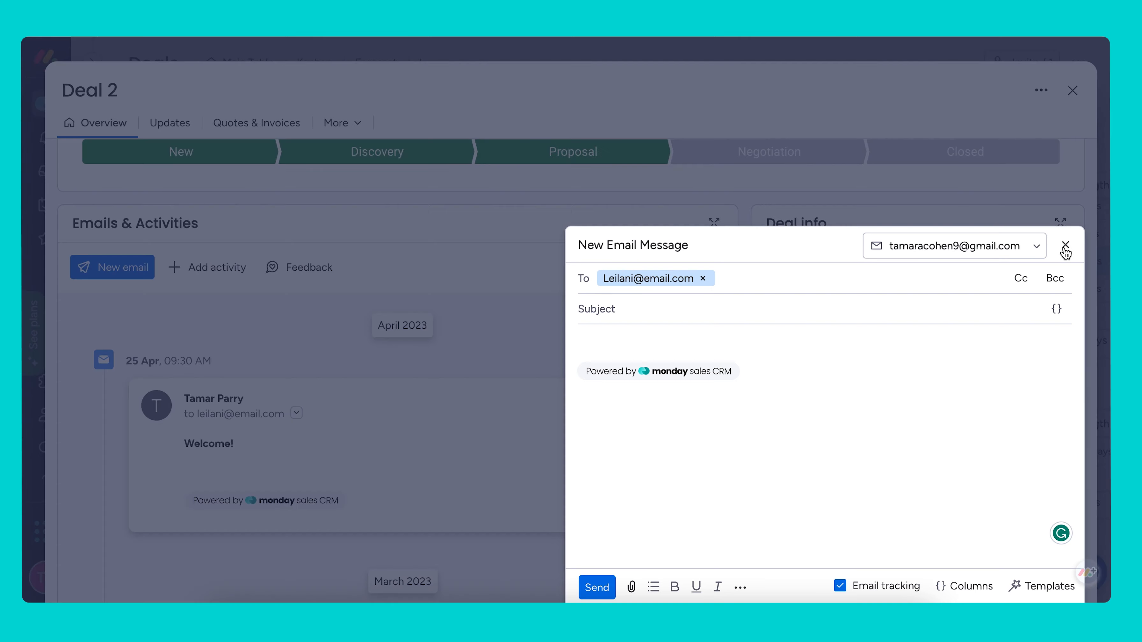
click(1065, 245)
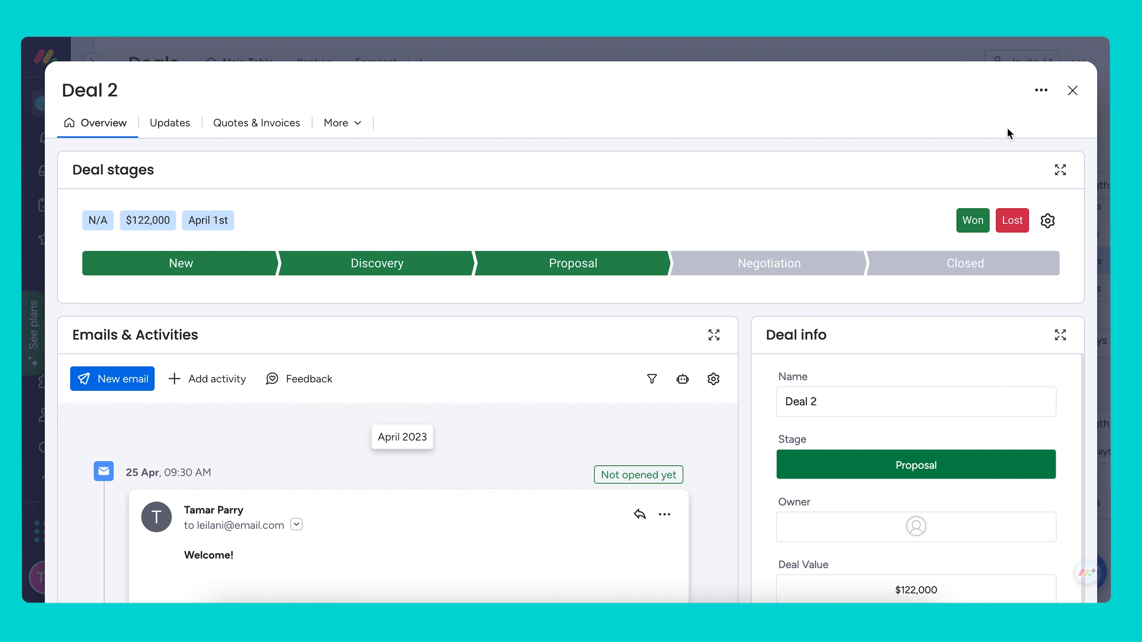
Switch Deal 2's overview to layout and content editing, and browse the available widgets and the Deal stages widget's options
click(1041, 92)
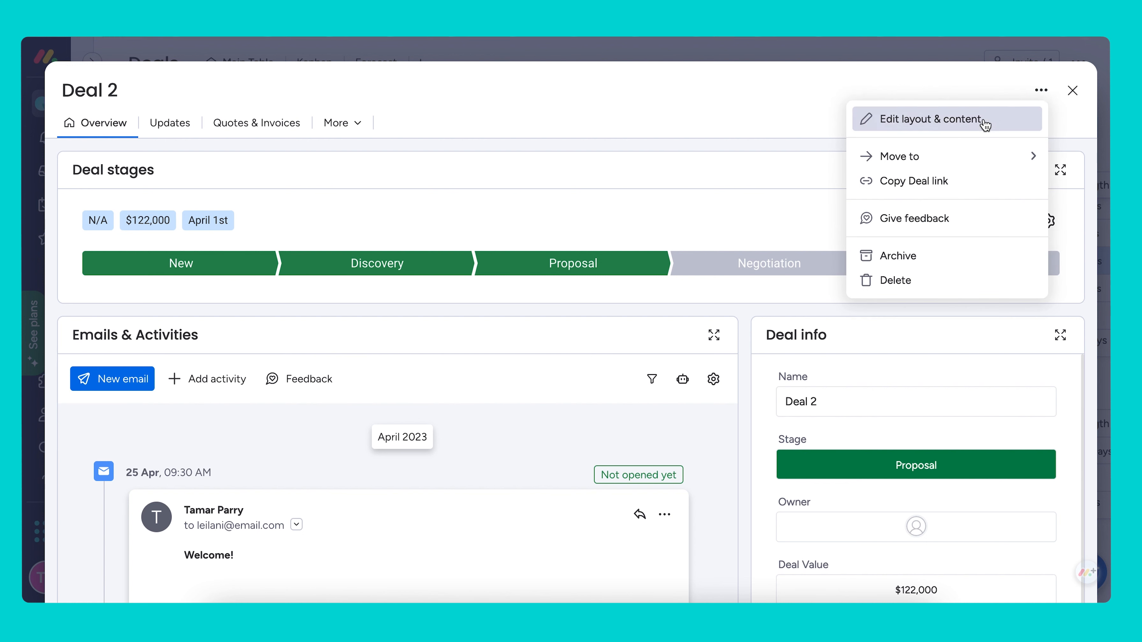
click(995, 121)
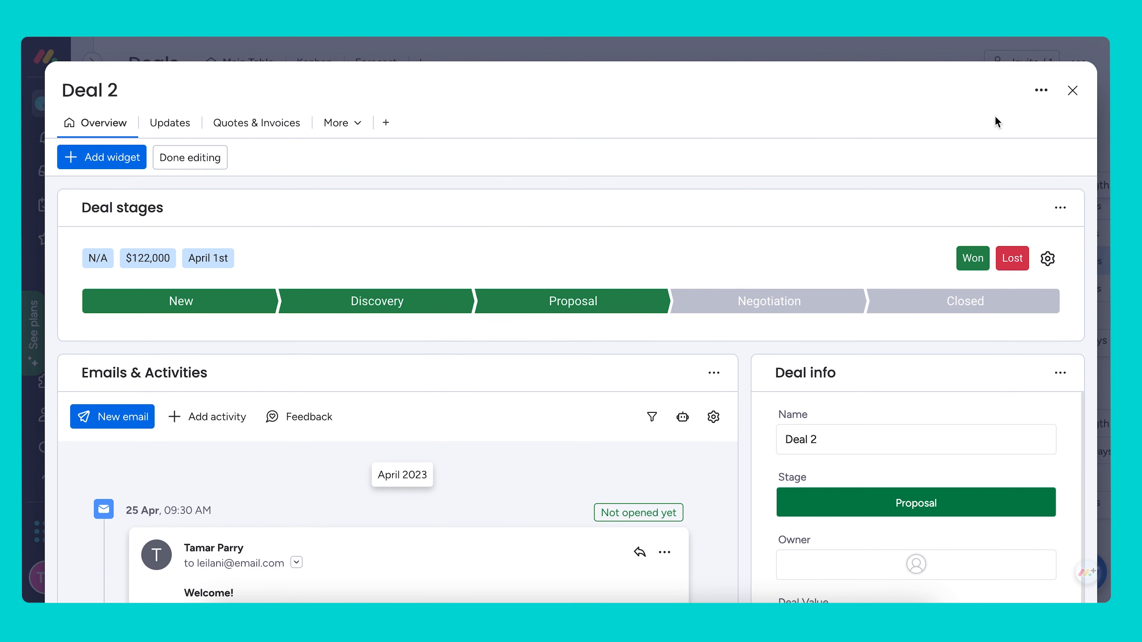
click(121, 160)
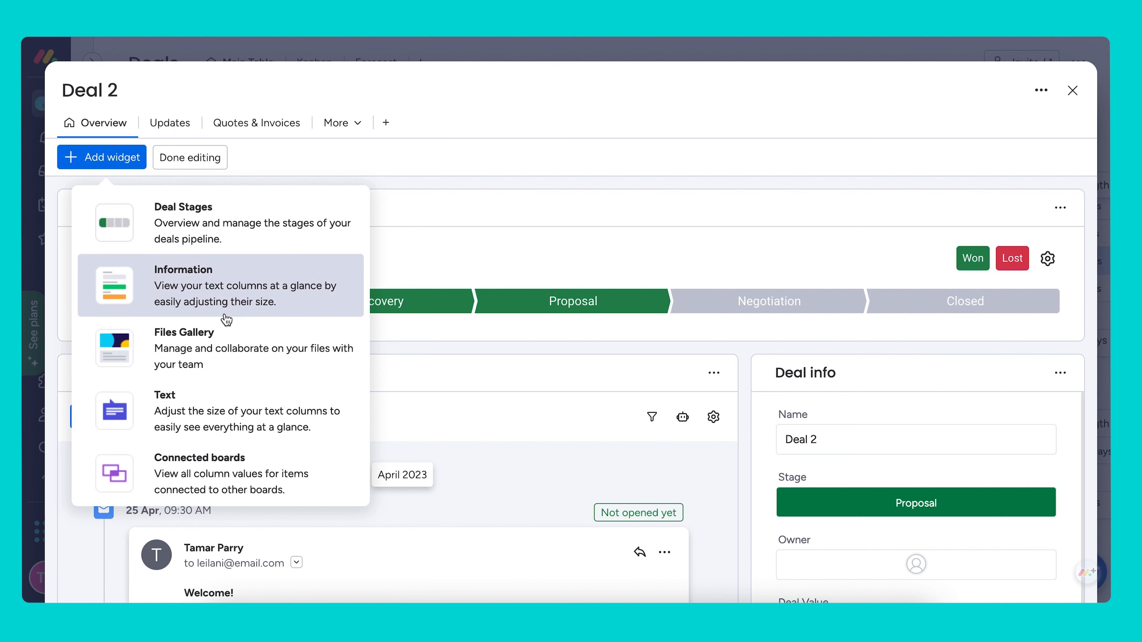
scroll(227, 331, down, 3)
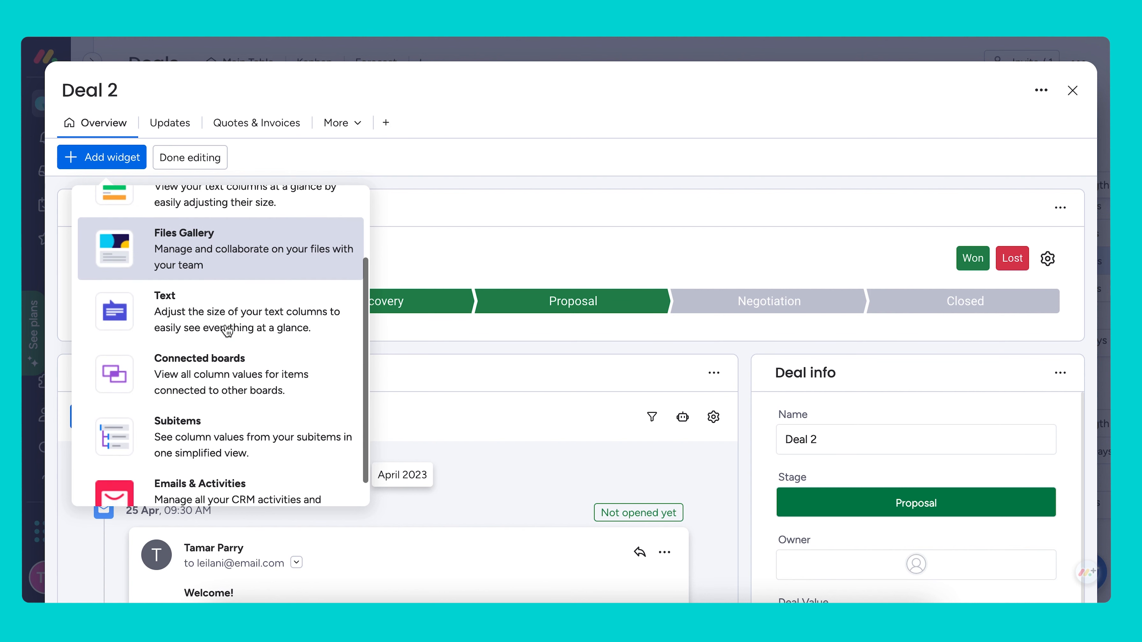
click(528, 245)
click(1062, 209)
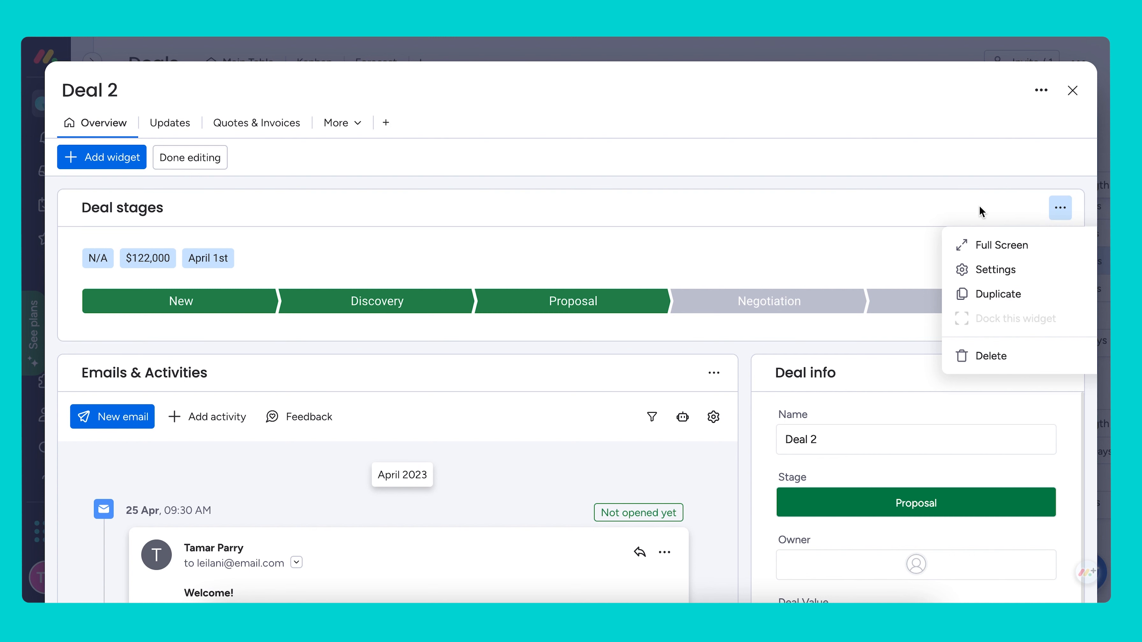
click(961, 215)
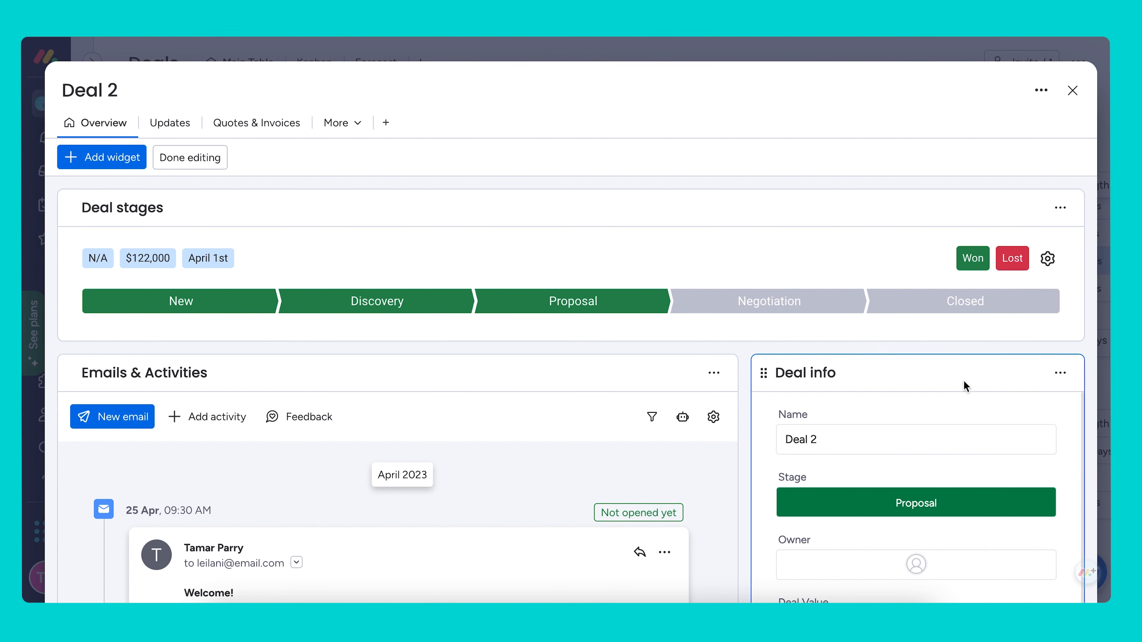
Look through the fields shown in the Deal info widget
scroll(964, 379, down, 3)
scroll(964, 387, down, 2)
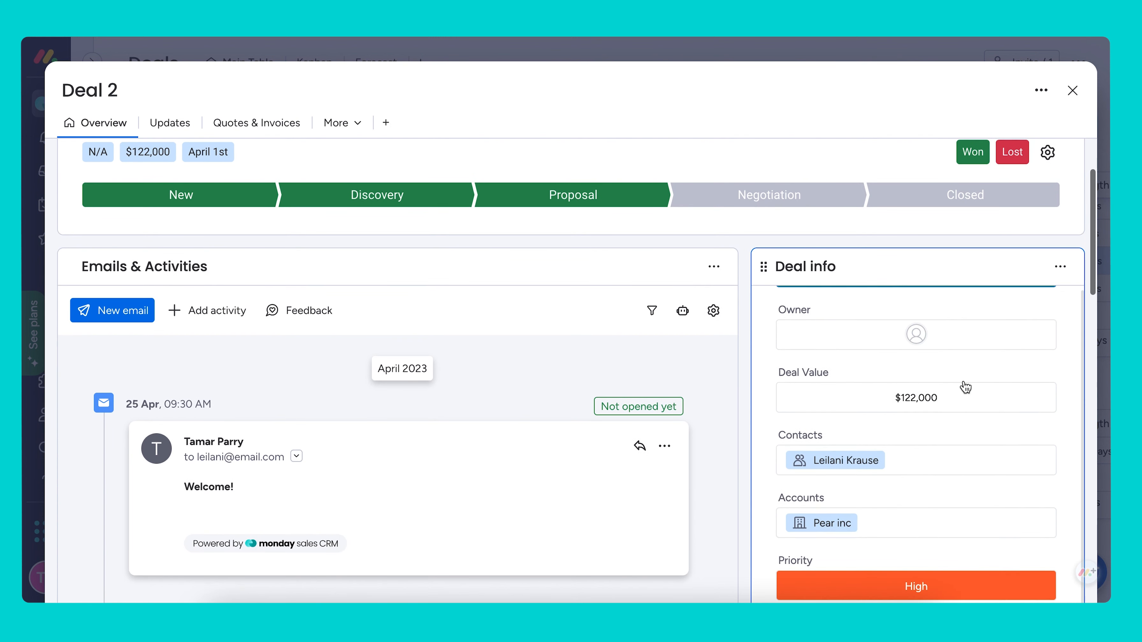
scroll(963, 387, up, 4)
scroll(958, 306, down, 6)
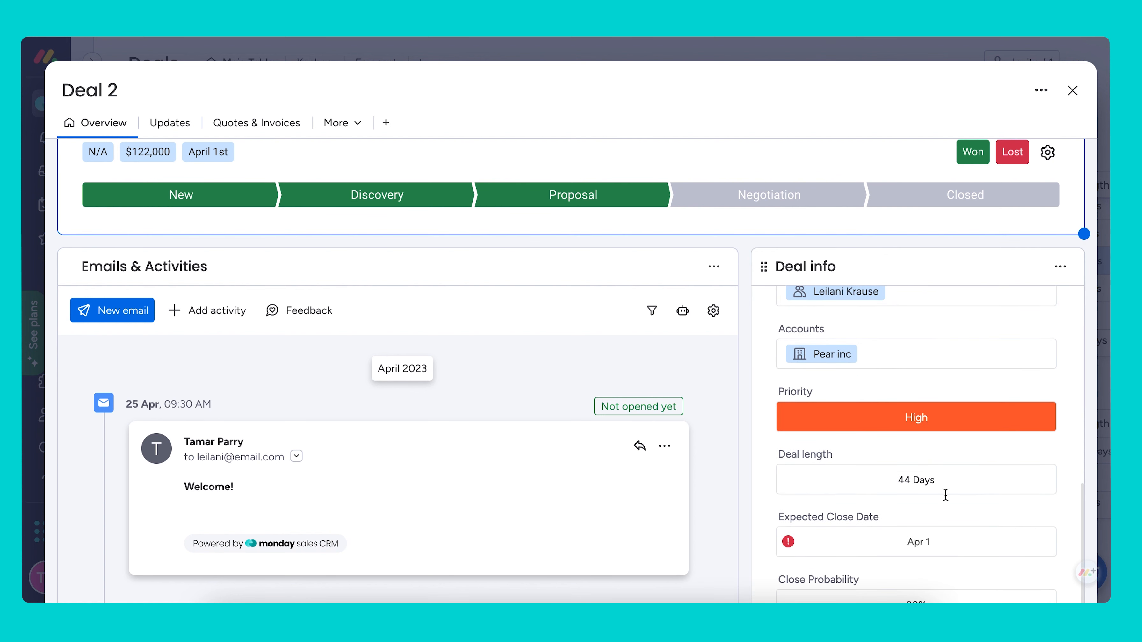
scroll(1025, 377, down, 3)
scroll(1043, 341, up, 5)
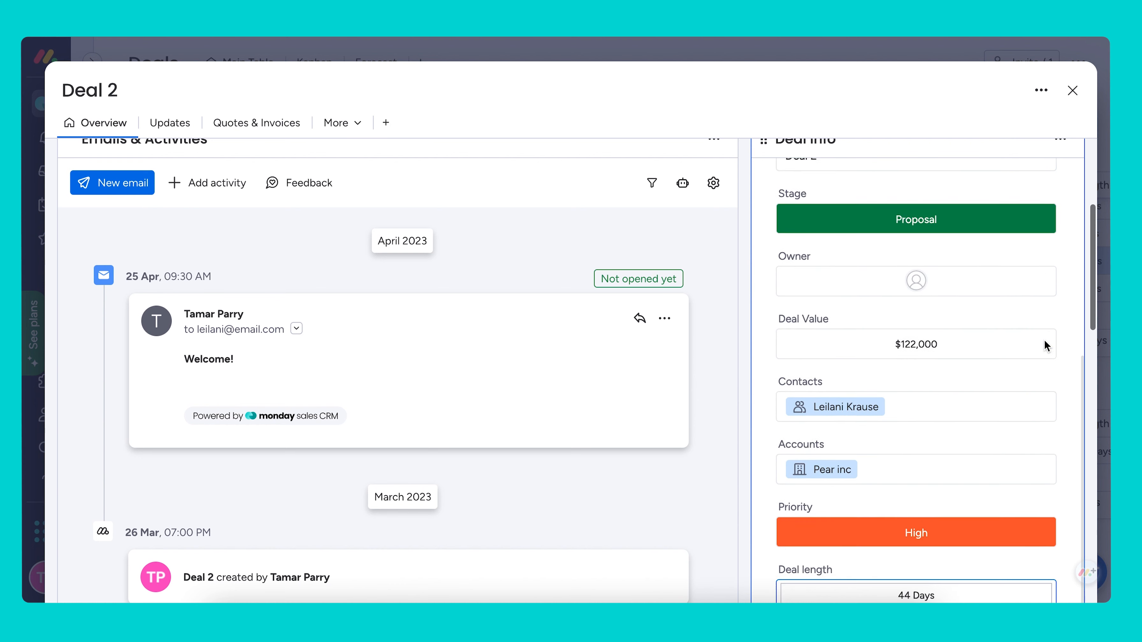
scroll(1039, 227, up, 2)
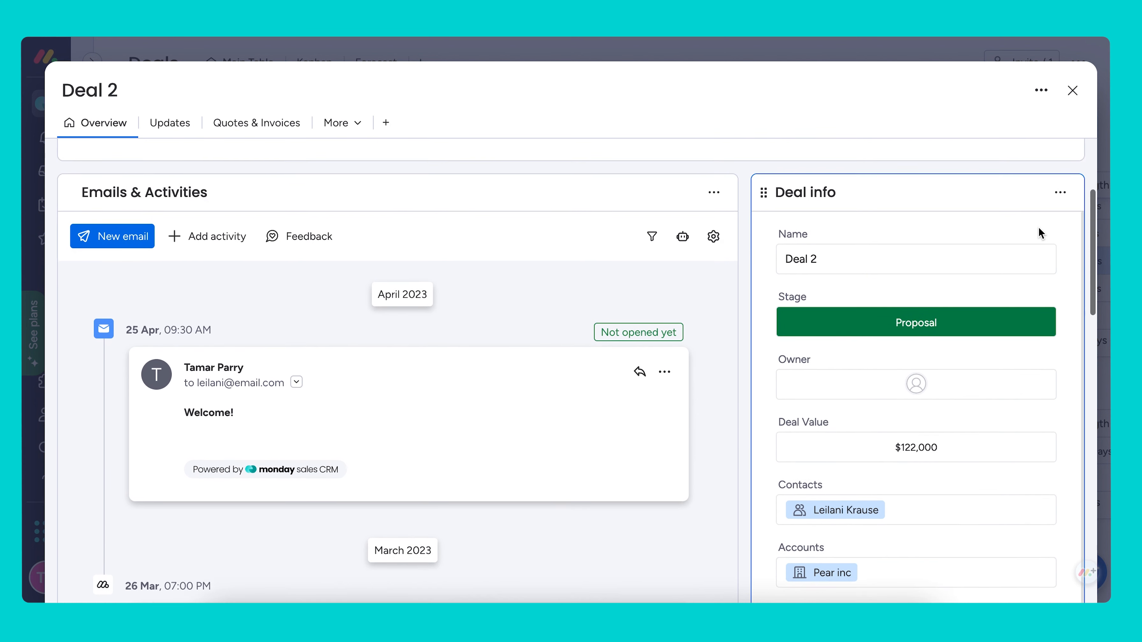
Review which columns are set to show in the Deal info widget's settings, and return to the deal overview
click(1062, 232)
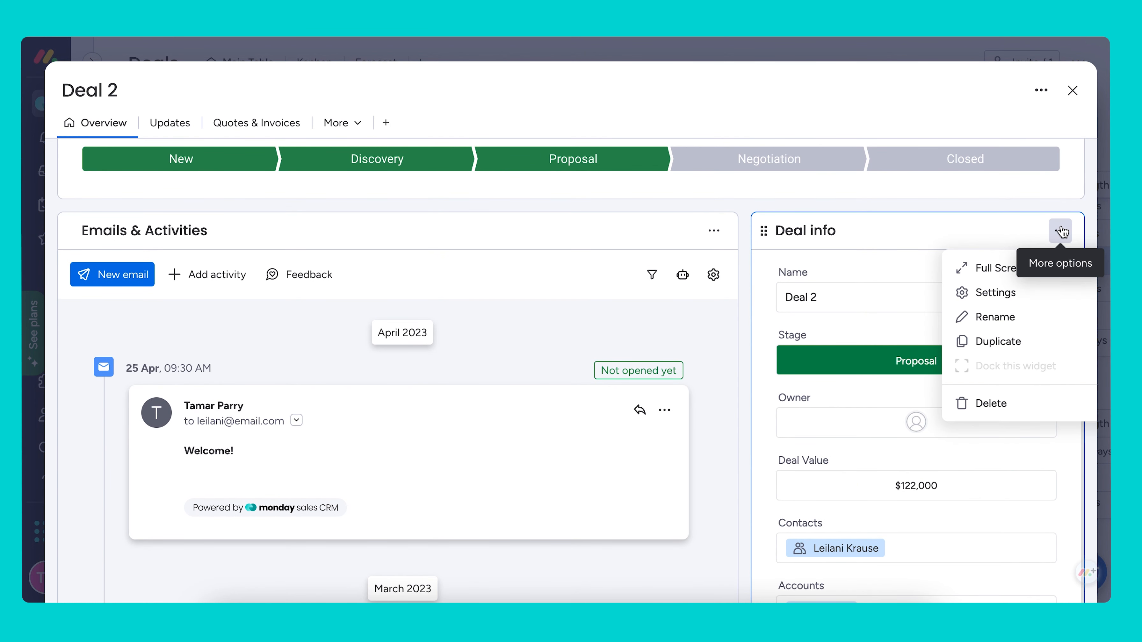
click(999, 293)
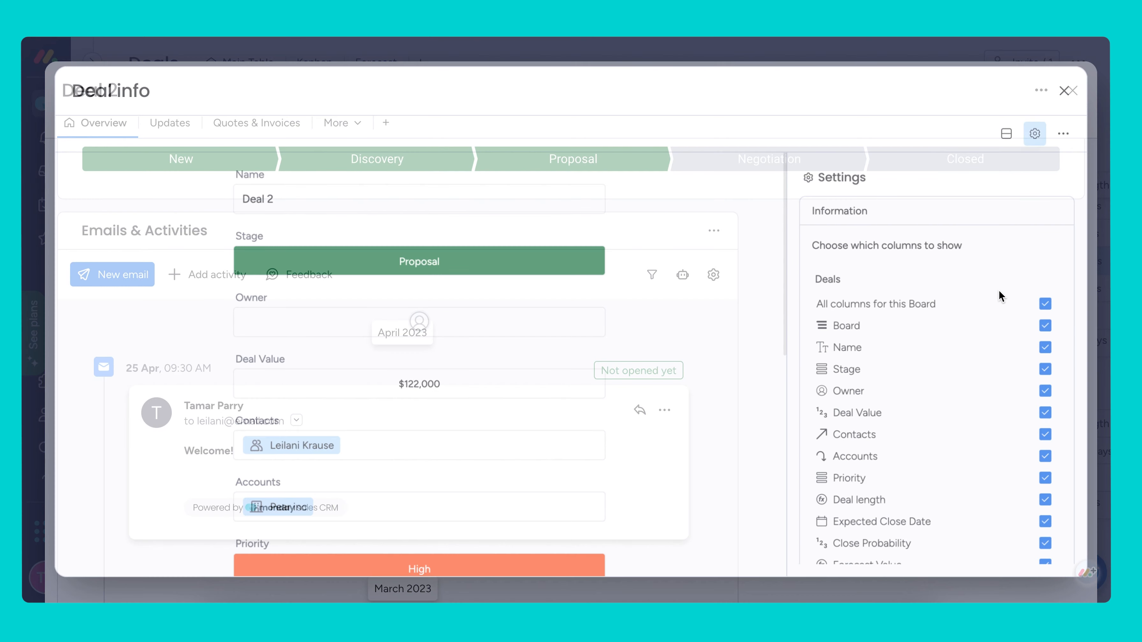
scroll(1019, 450, down, 3)
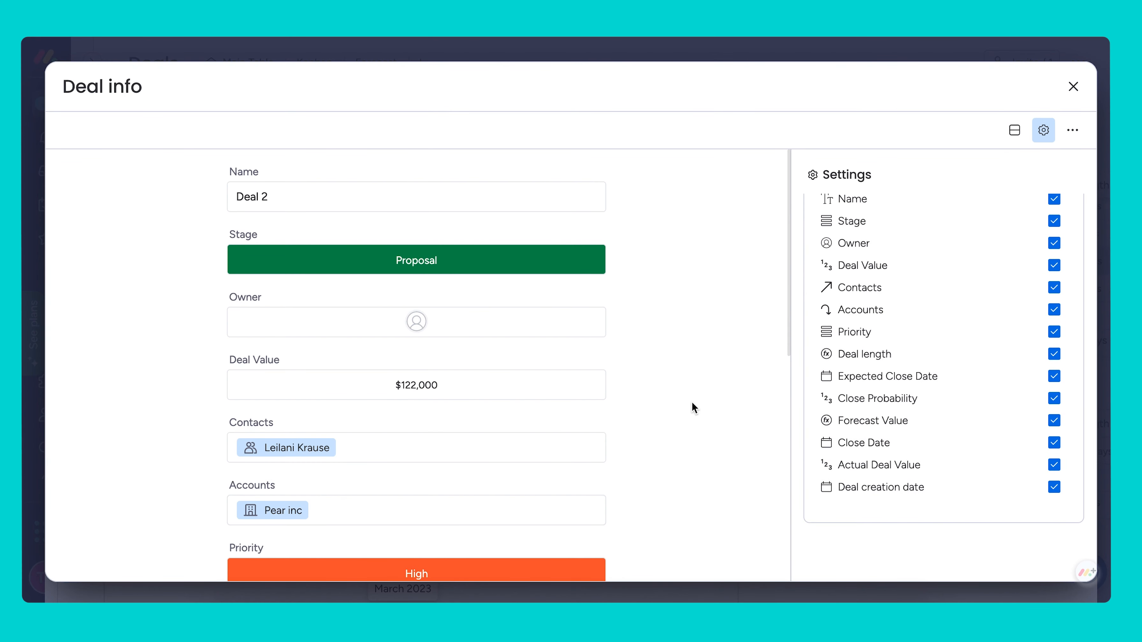
scroll(692, 406, down, 5)
scroll(691, 408, down, 2)
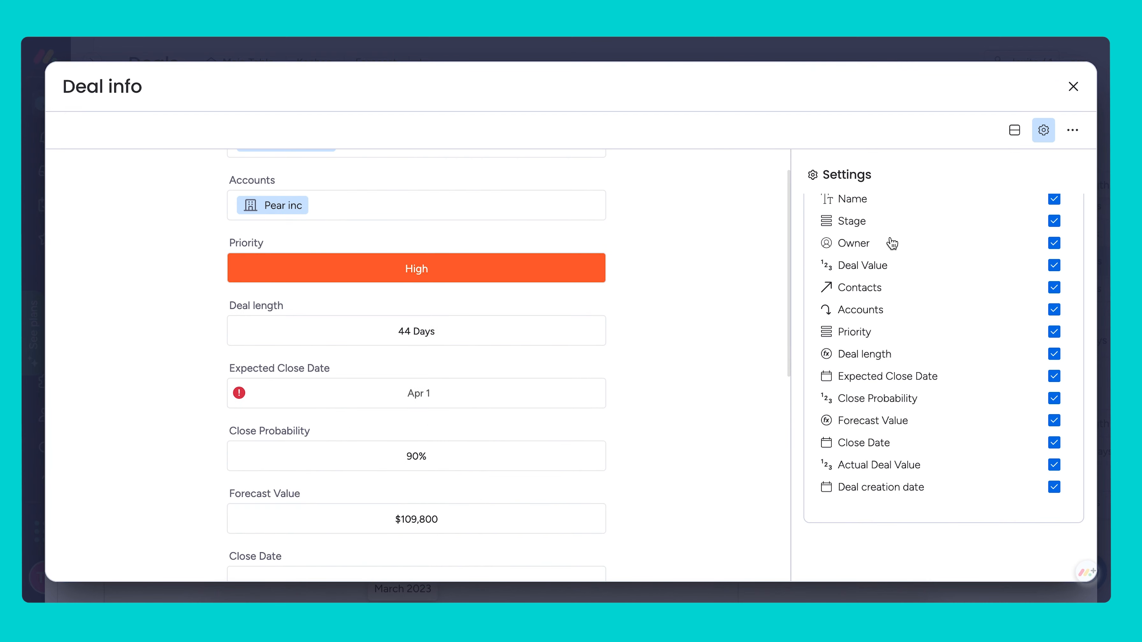
click(1074, 86)
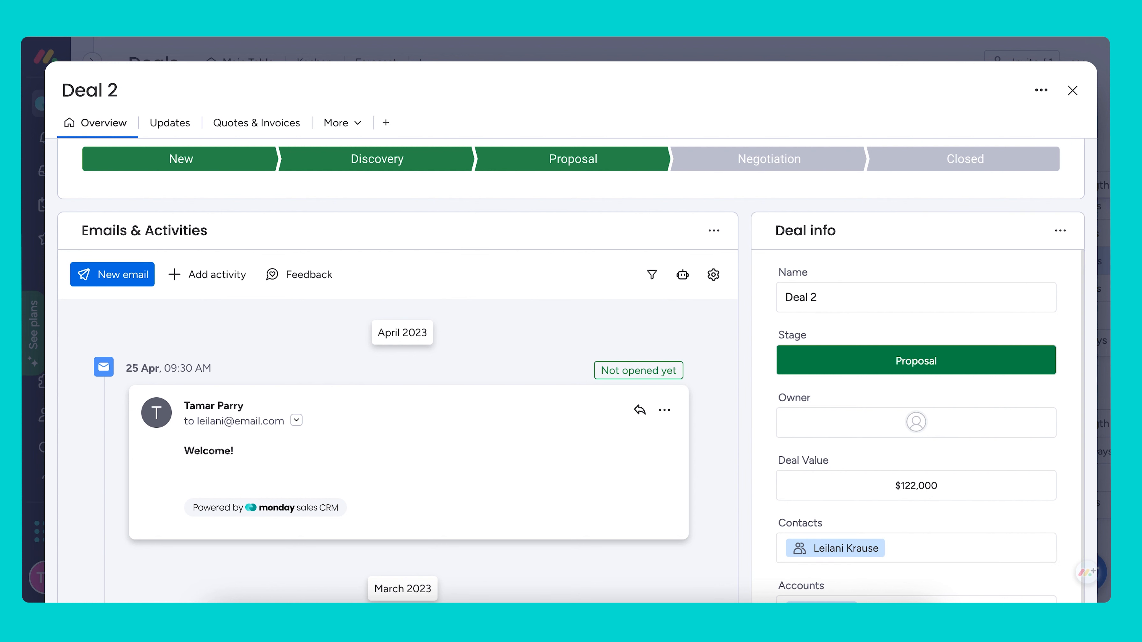
Open the Contacts board through the card of the contact linked to Deal 2
click(832, 551)
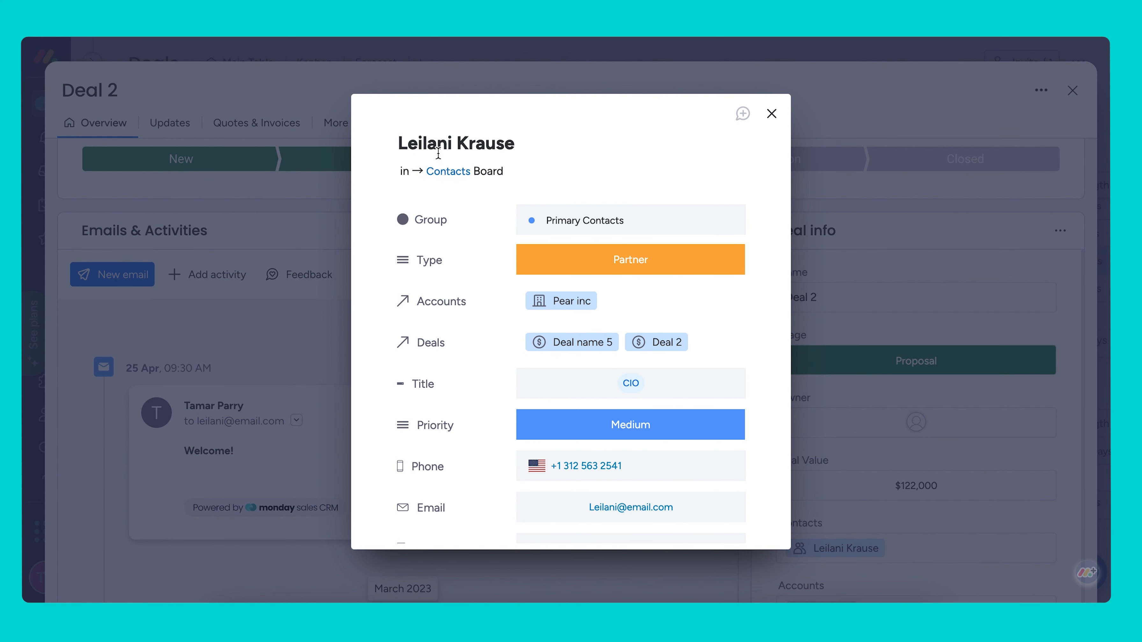
click(453, 178)
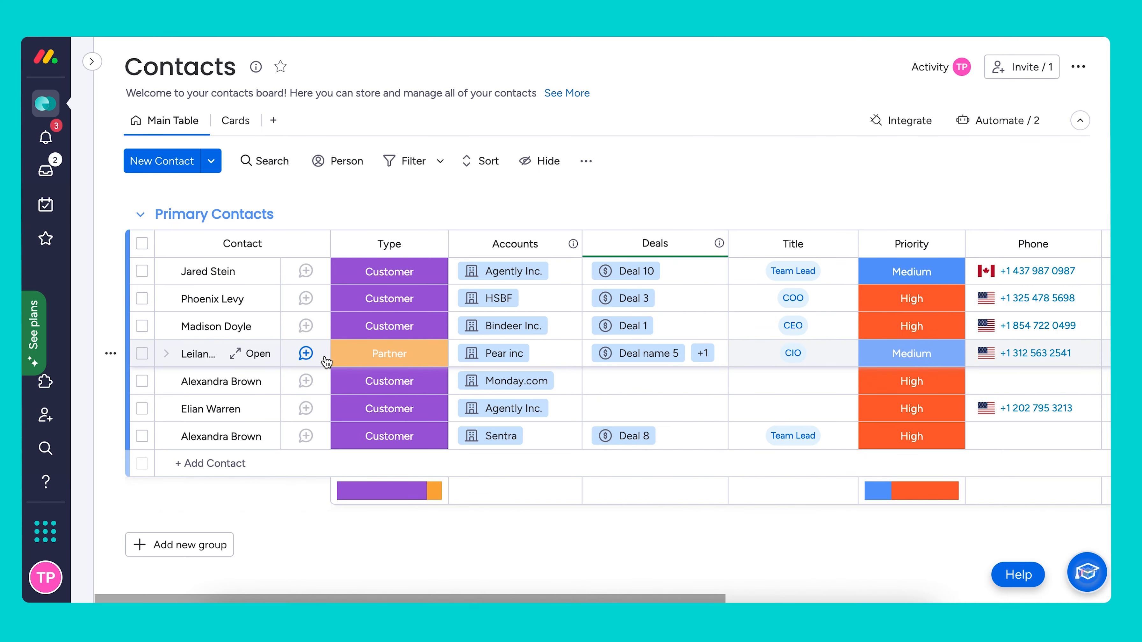
Open the card of the Partner contact linked to Pear inc and start a new email to them
click(251, 353)
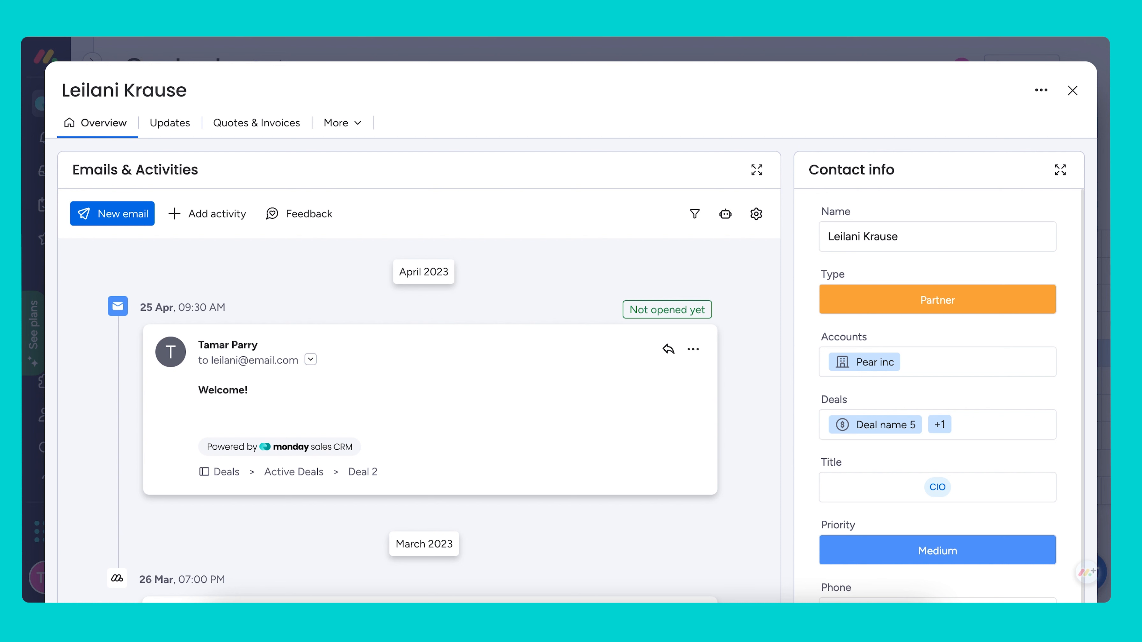
click(119, 219)
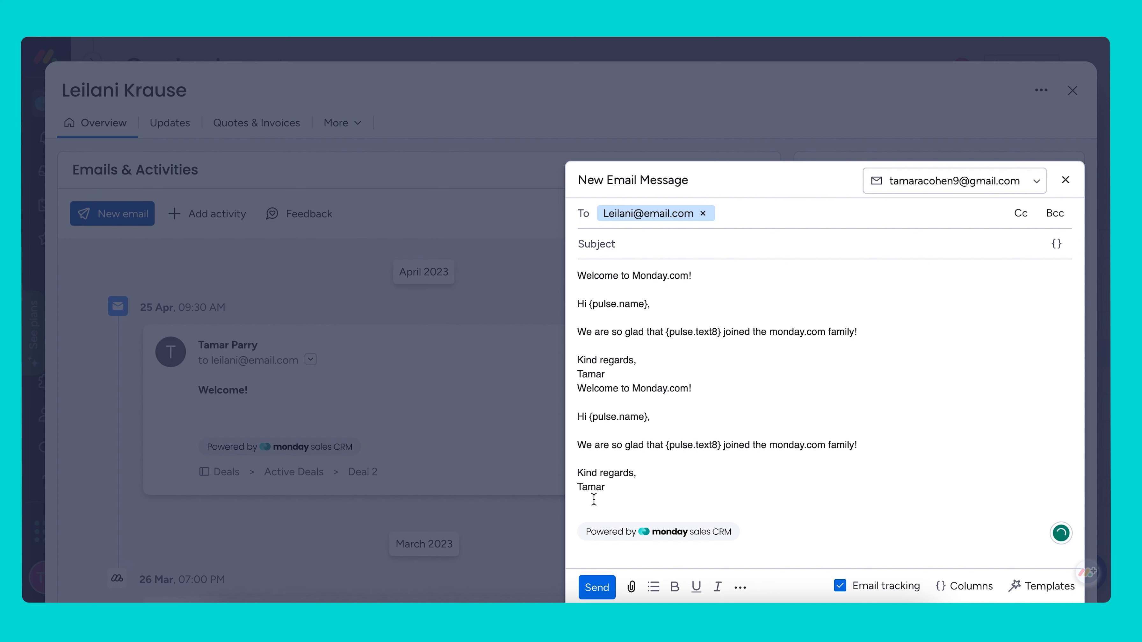
Replace the prefilled body of the new email with the Welcome Email template
drag(607, 490, 574, 275)
key(BackSpace)
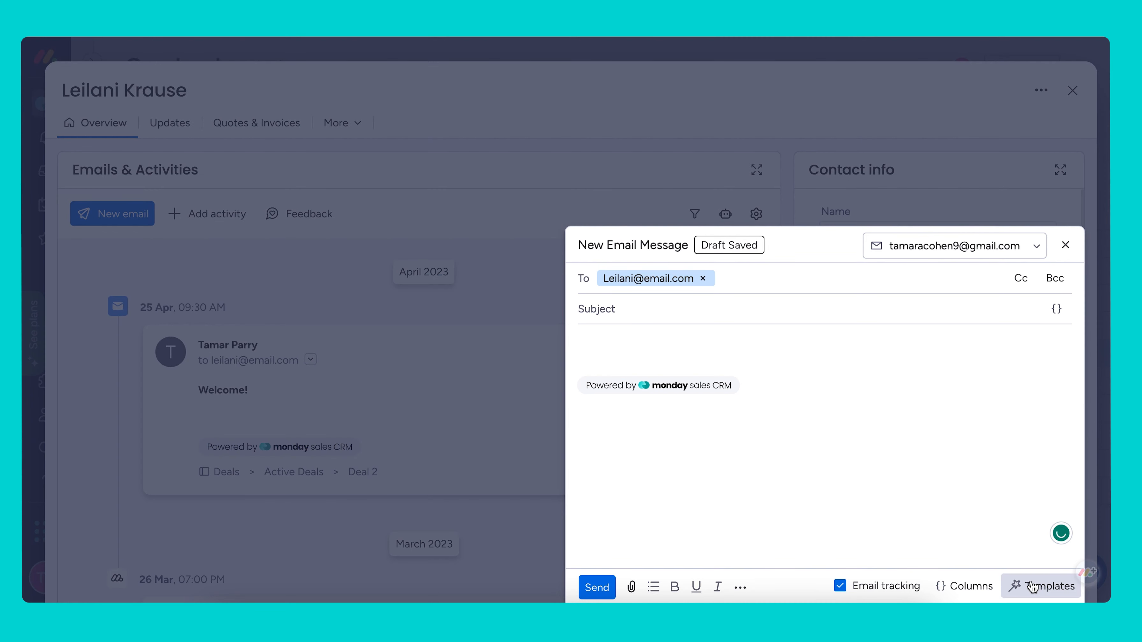
click(1031, 584)
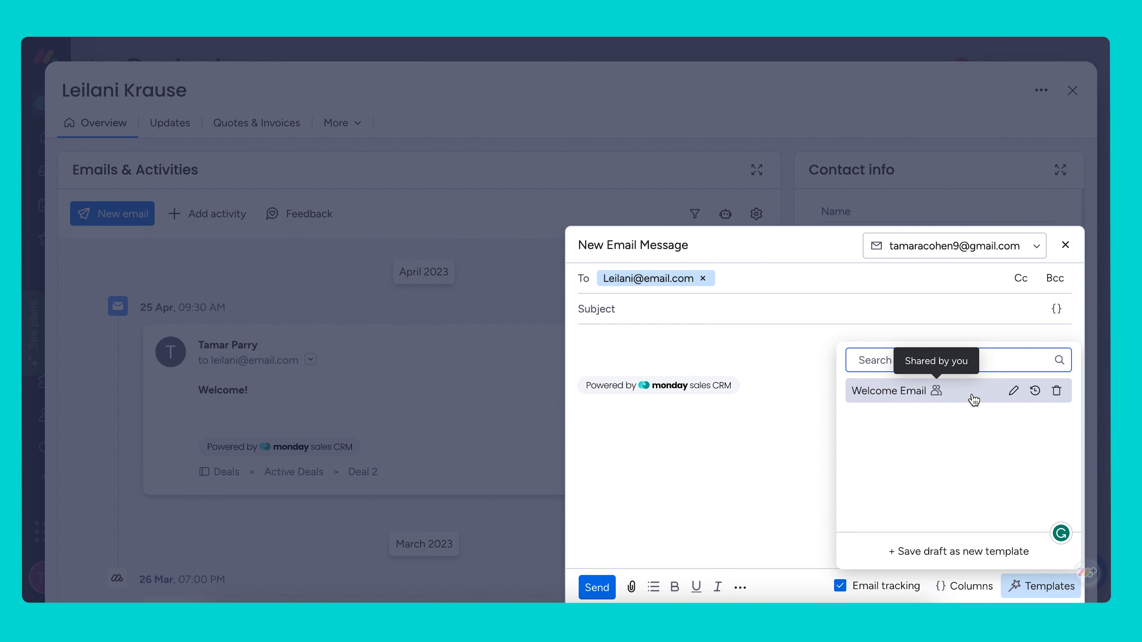
click(941, 396)
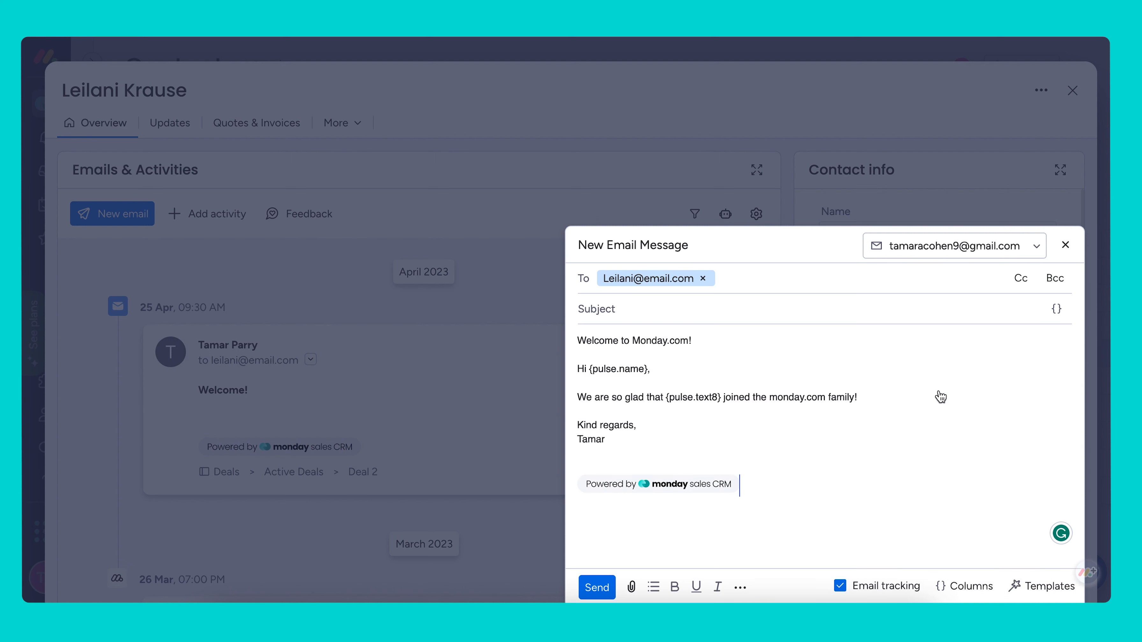
Review the options for saving the draft as a new template, including whom it can be shared with
click(1037, 587)
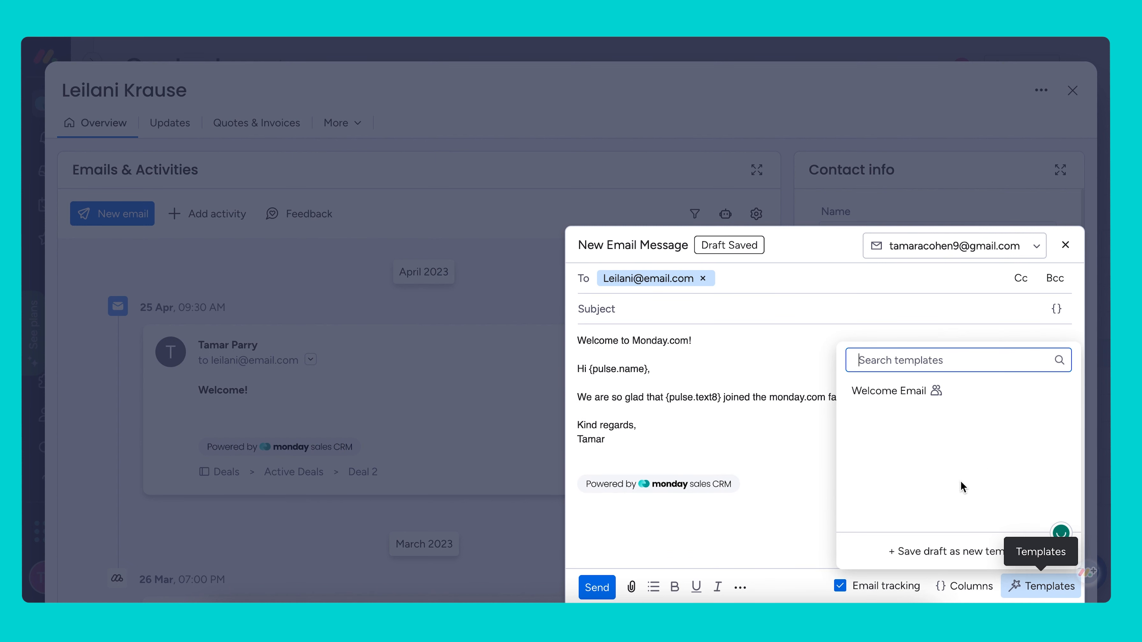
click(928, 552)
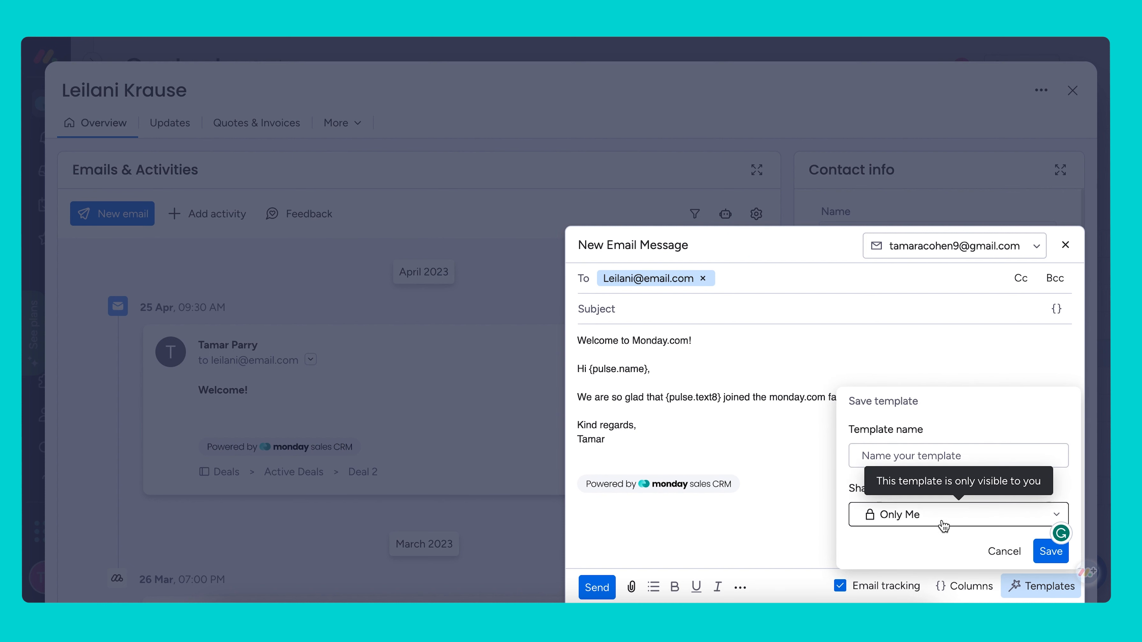
click(963, 524)
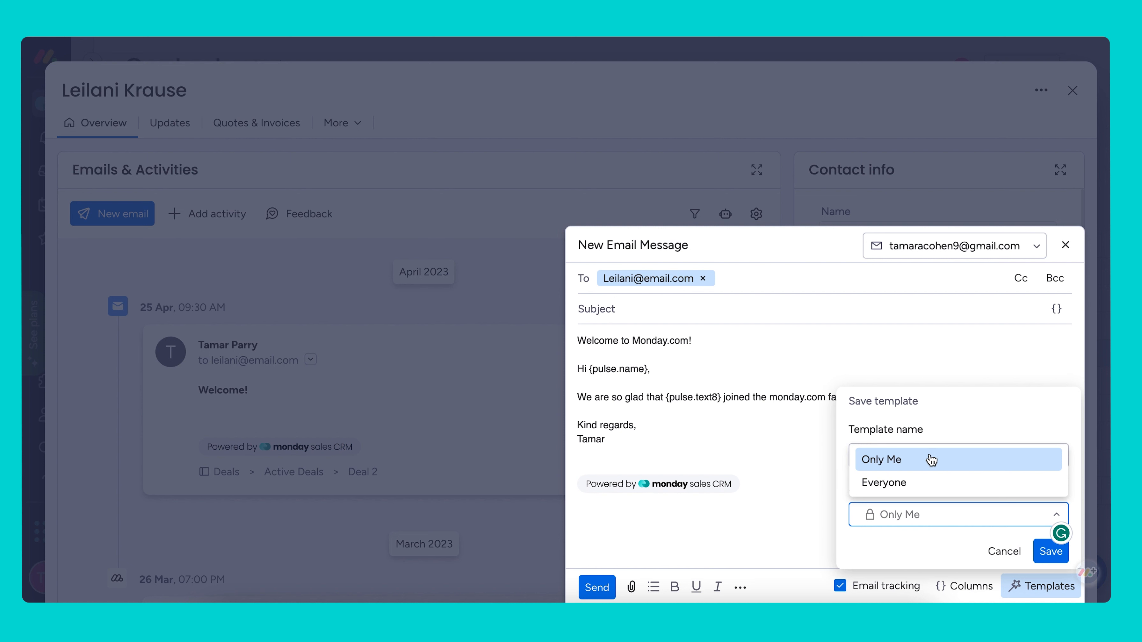
click(987, 419)
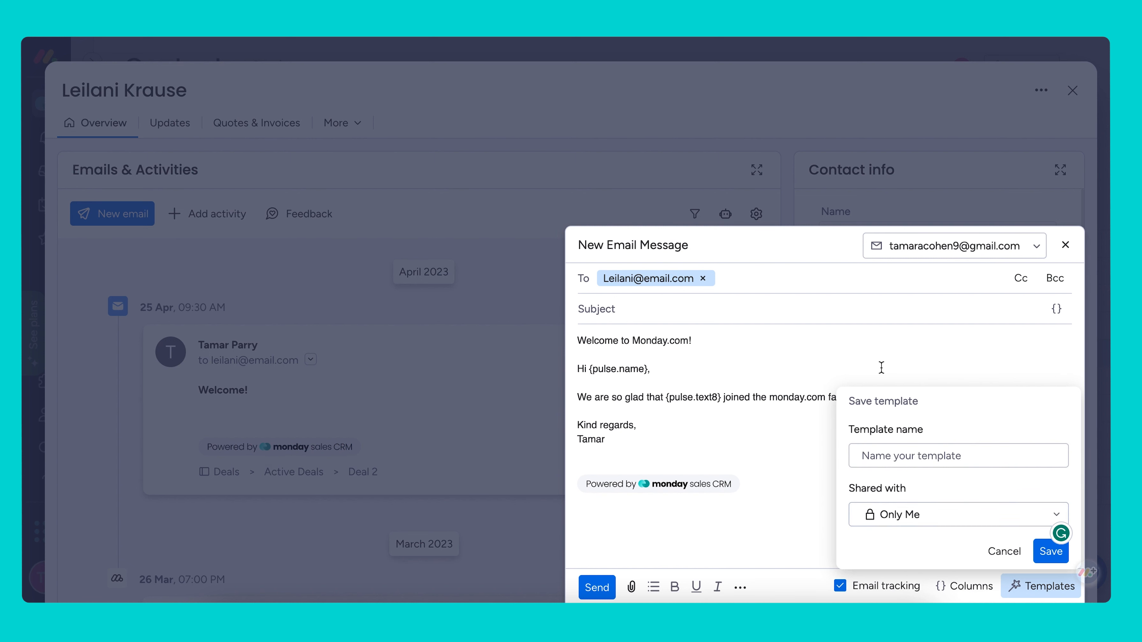
click(822, 361)
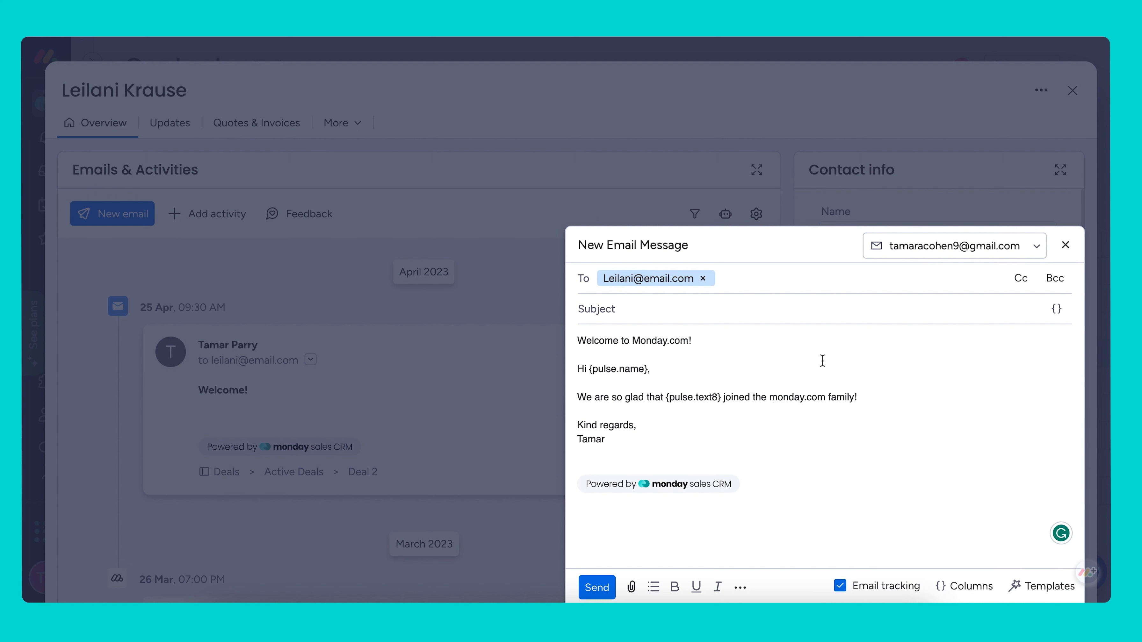
Replace the email body with "Hi" followed by the autopopulated Item Name field, and close the draft
key(ctrl+a)
key(BackSpace)
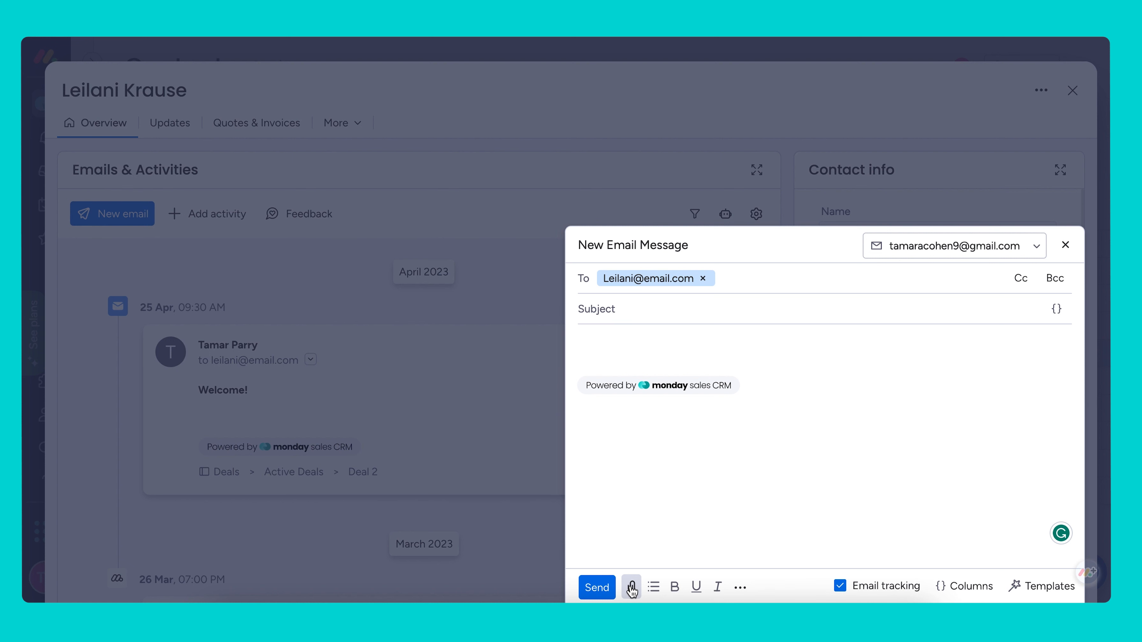
click(953, 590)
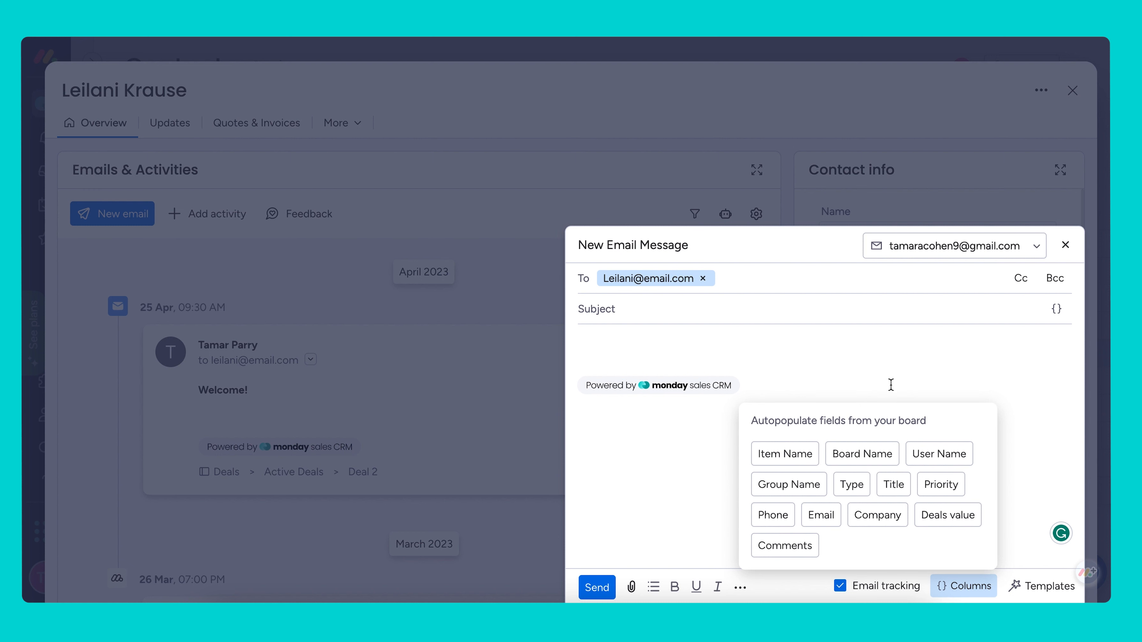
click(648, 343)
text(Hi)
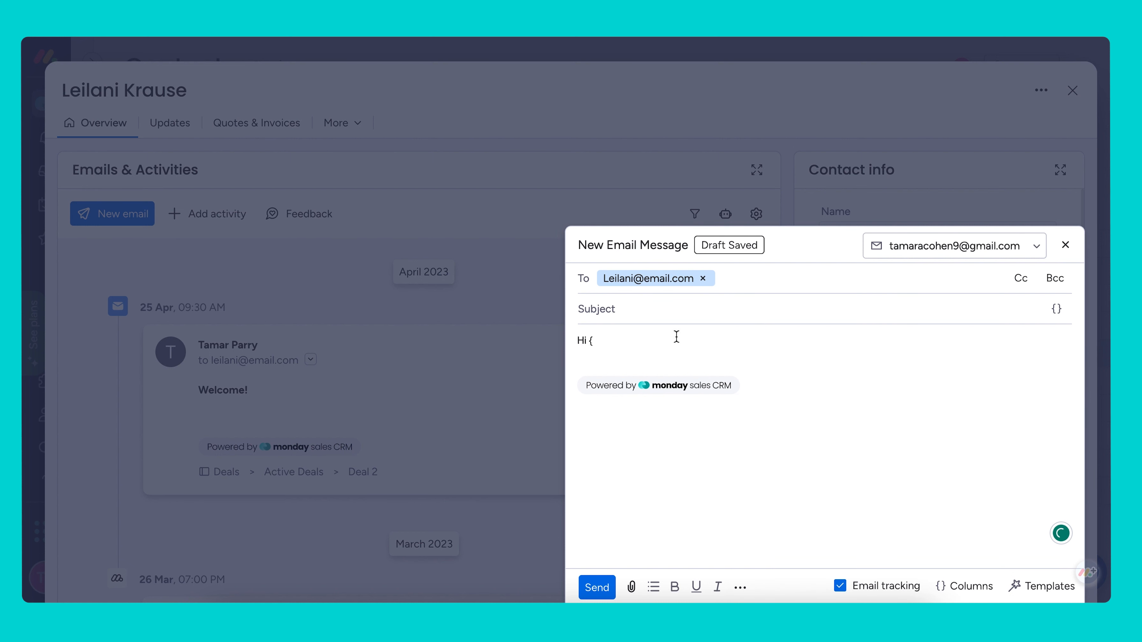
click(967, 585)
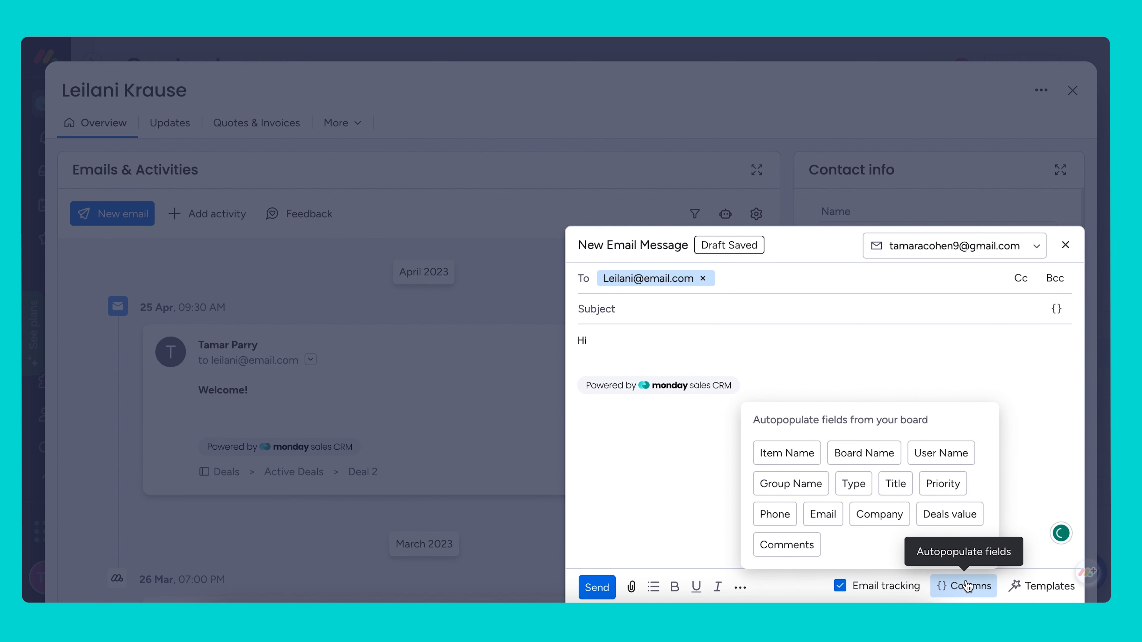
click(790, 455)
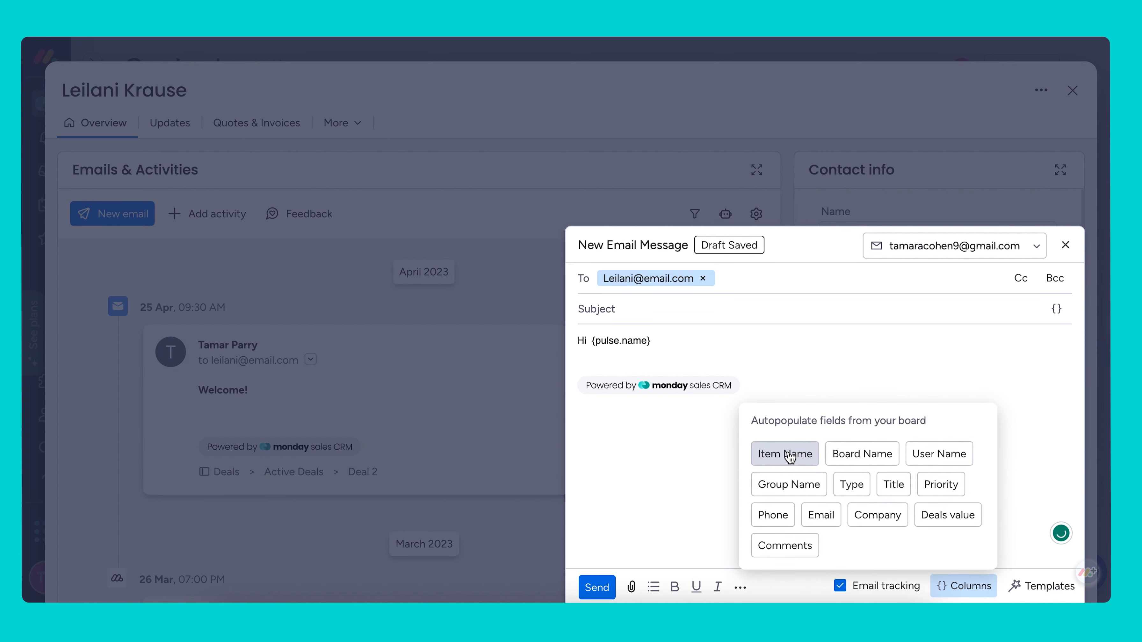
click(822, 342)
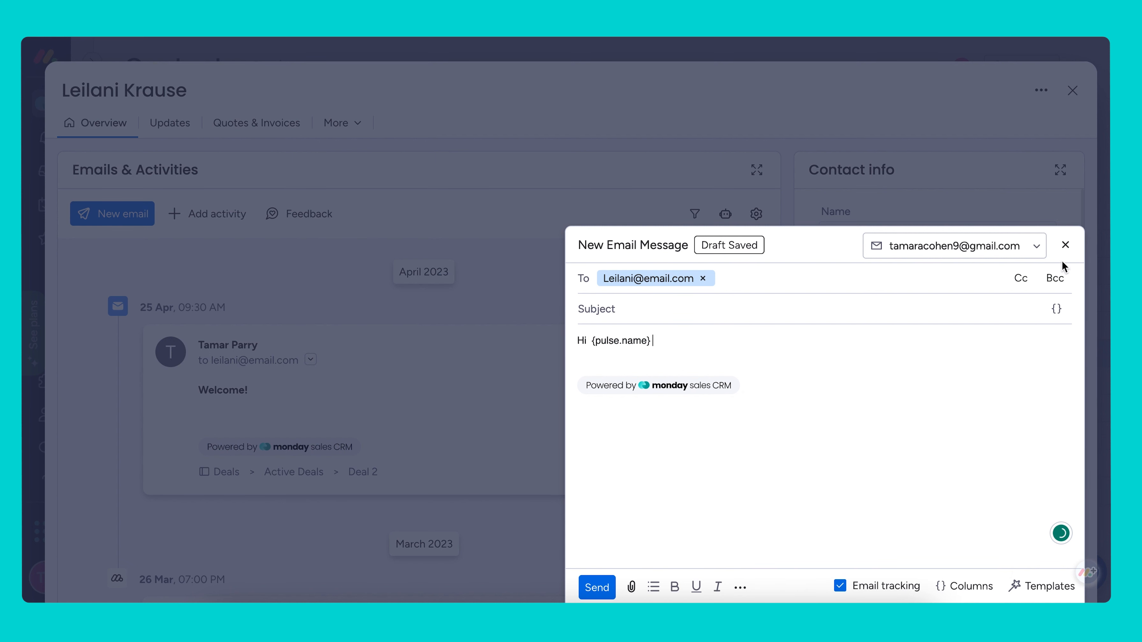
click(1066, 246)
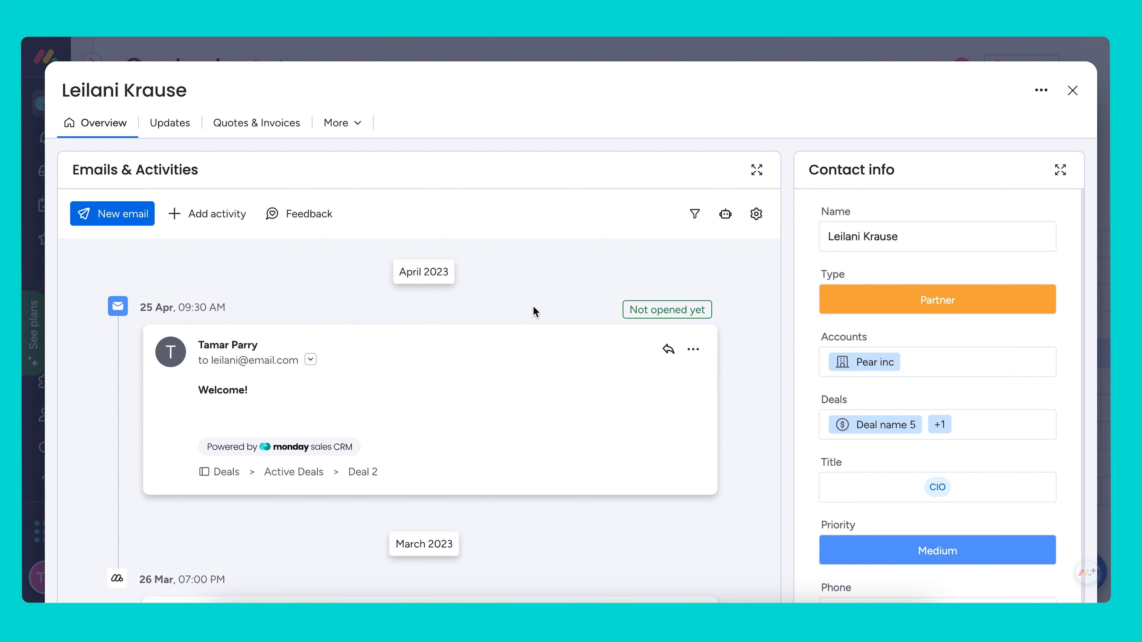
Review the Emails & Activities account setup and privacy settings, including the share options of the connected Gmail account
click(756, 214)
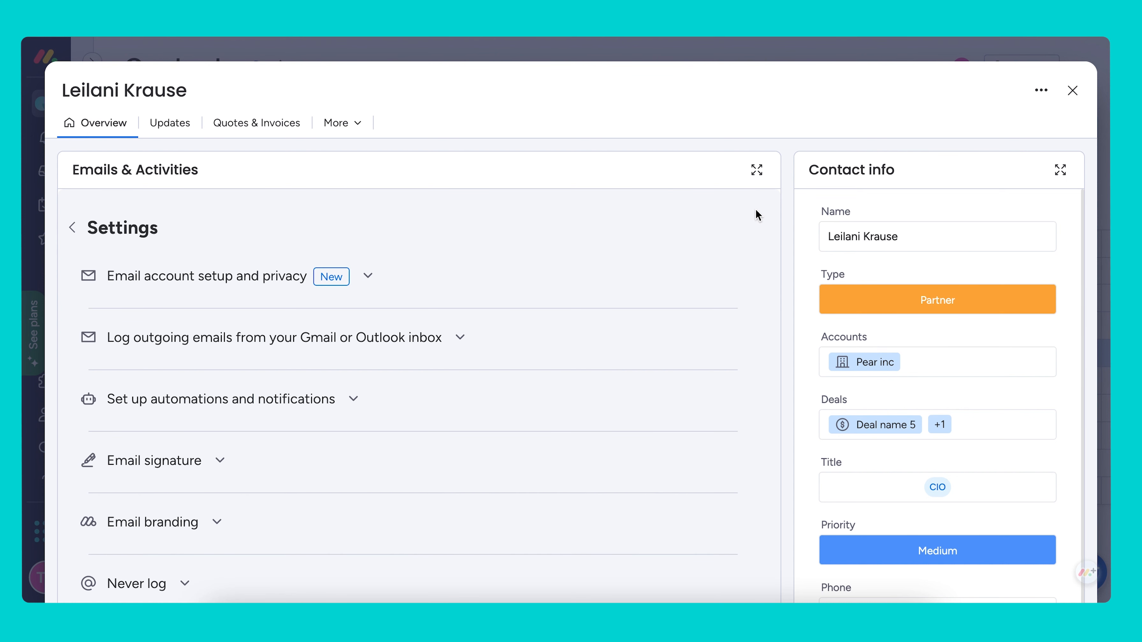
scroll(397, 310, down, 1)
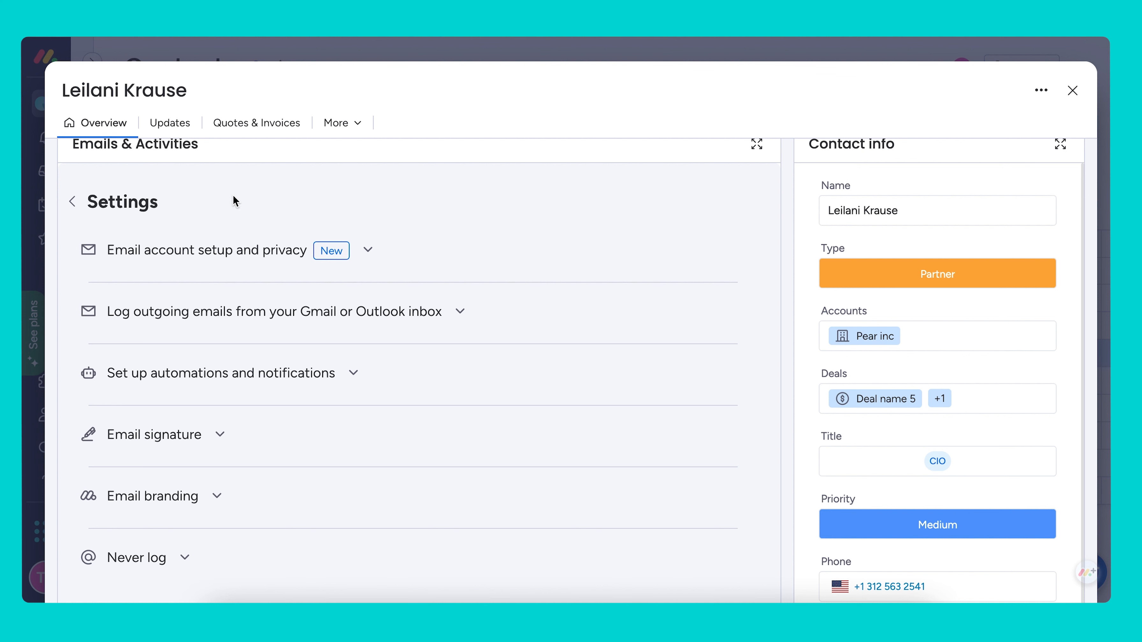
click(369, 251)
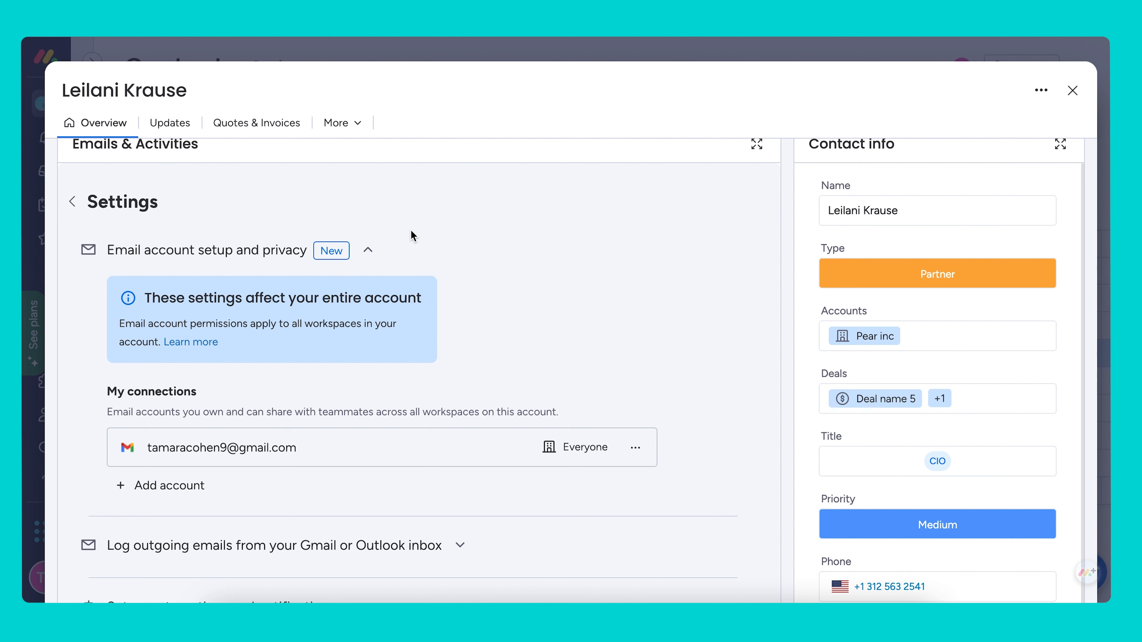
click(636, 452)
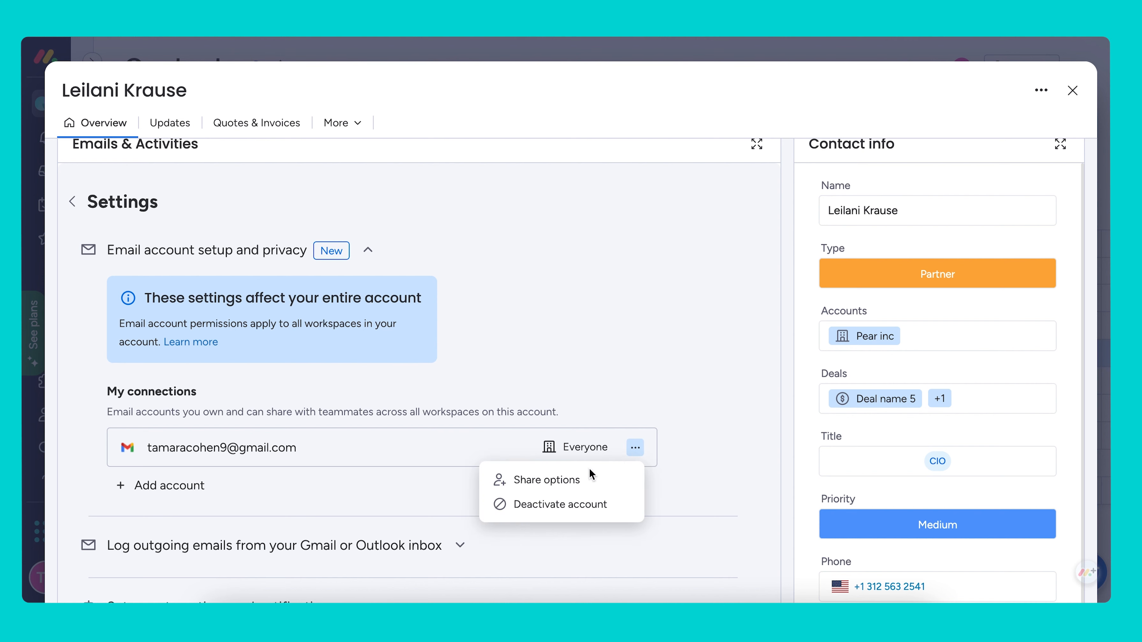
click(565, 484)
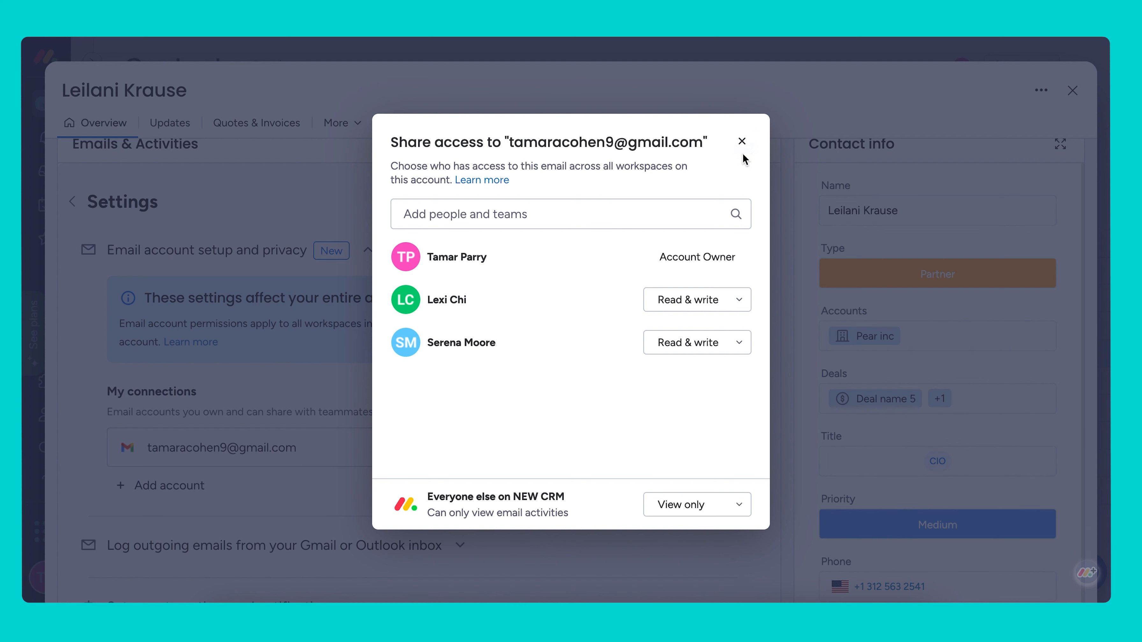
click(742, 142)
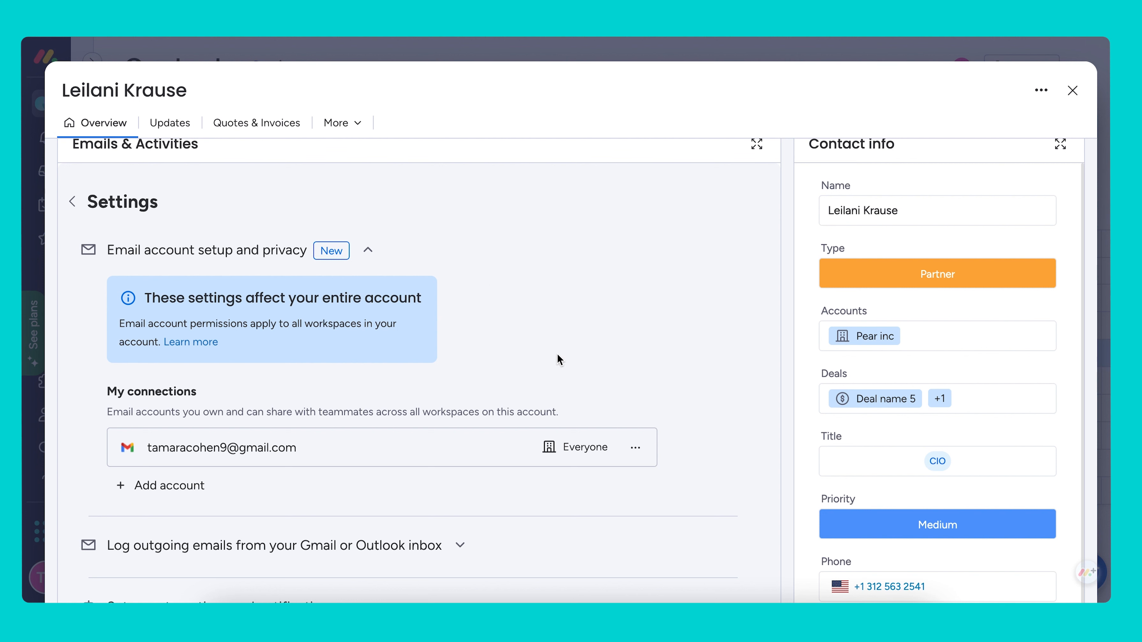
Examine the settings for logging outgoing Gmail or Outlook emails and the boards available for automatically created contacts
scroll(579, 343, down, 1)
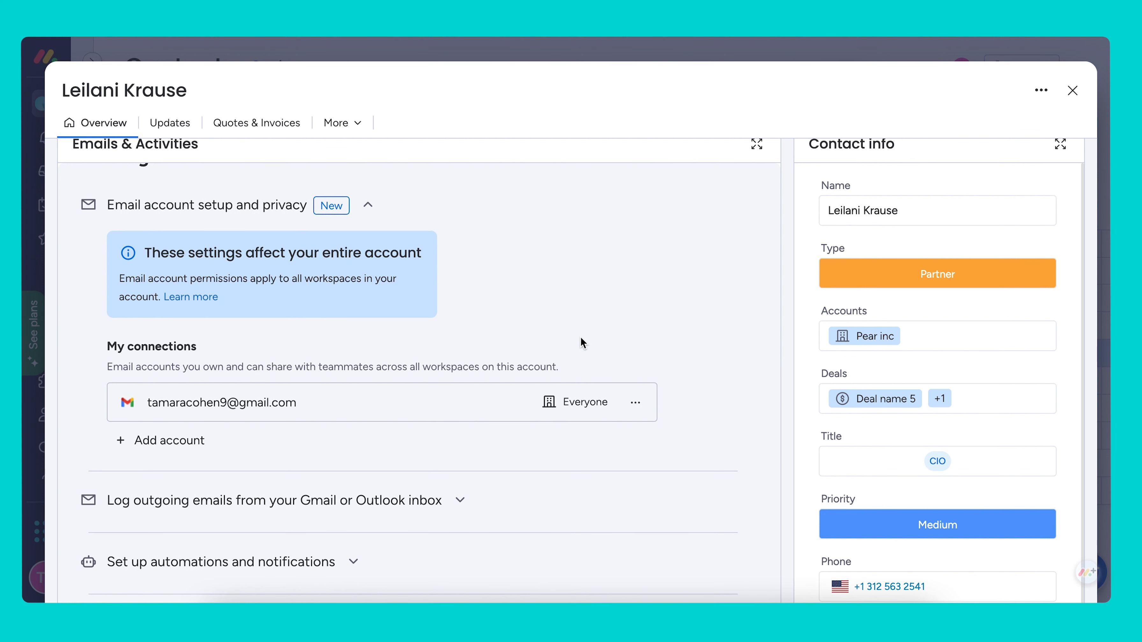
click(438, 502)
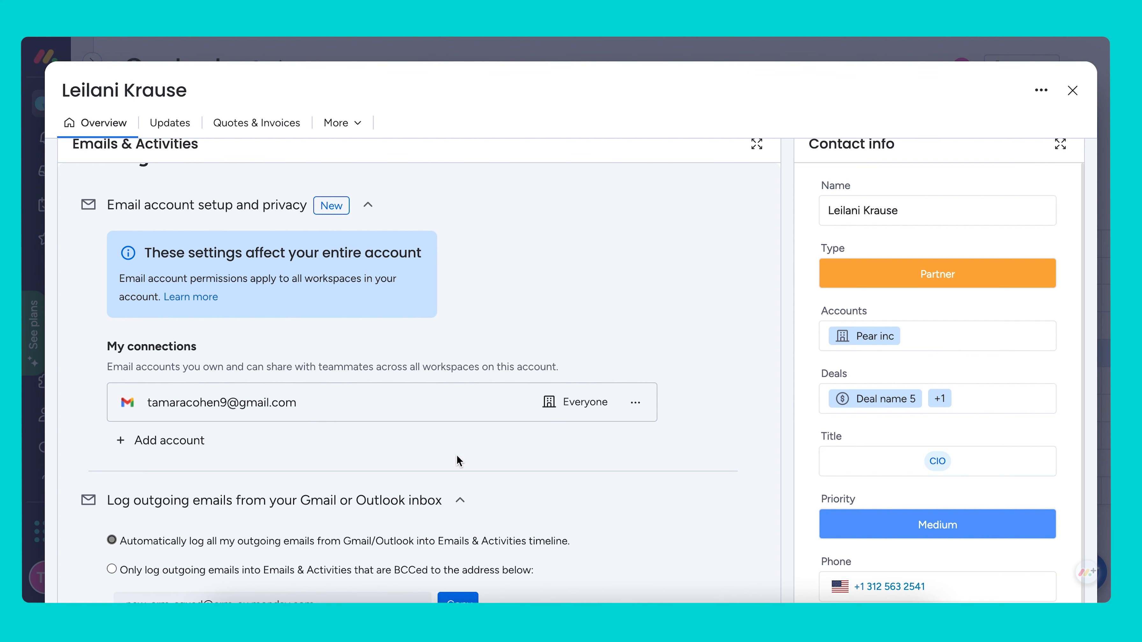
scroll(459, 457, down, 2)
scroll(459, 454, down, 3)
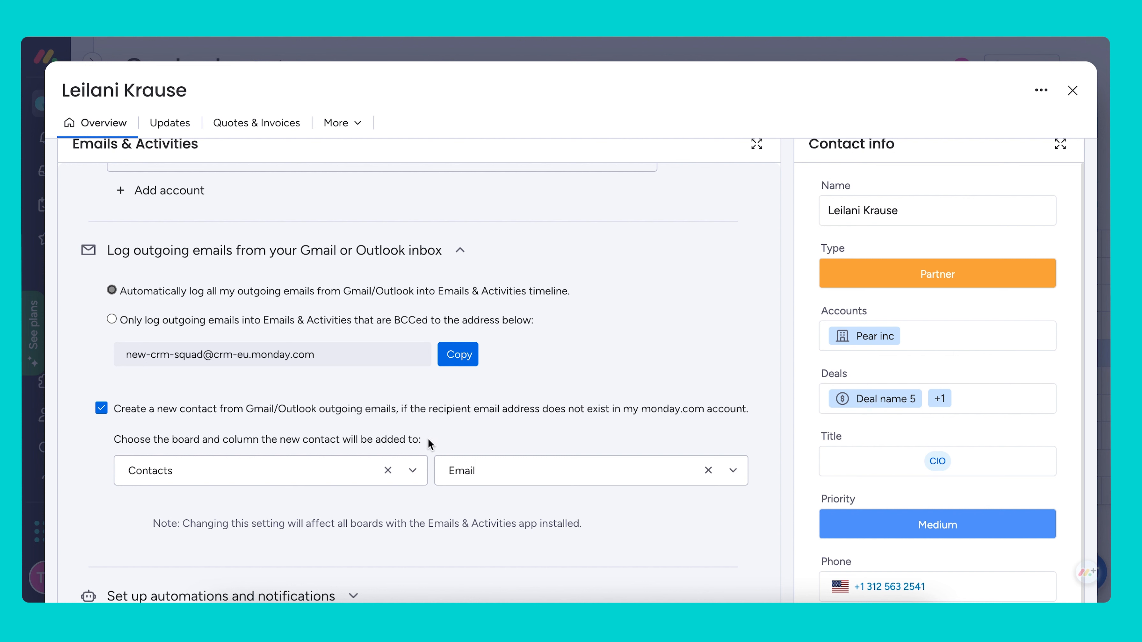
click(416, 471)
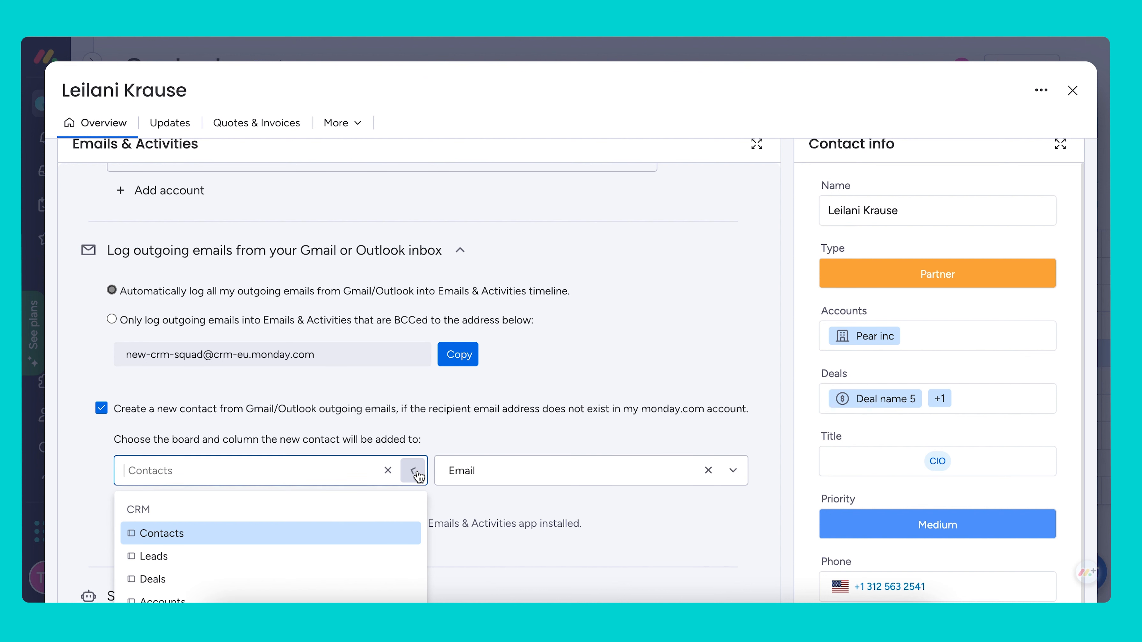
click(514, 439)
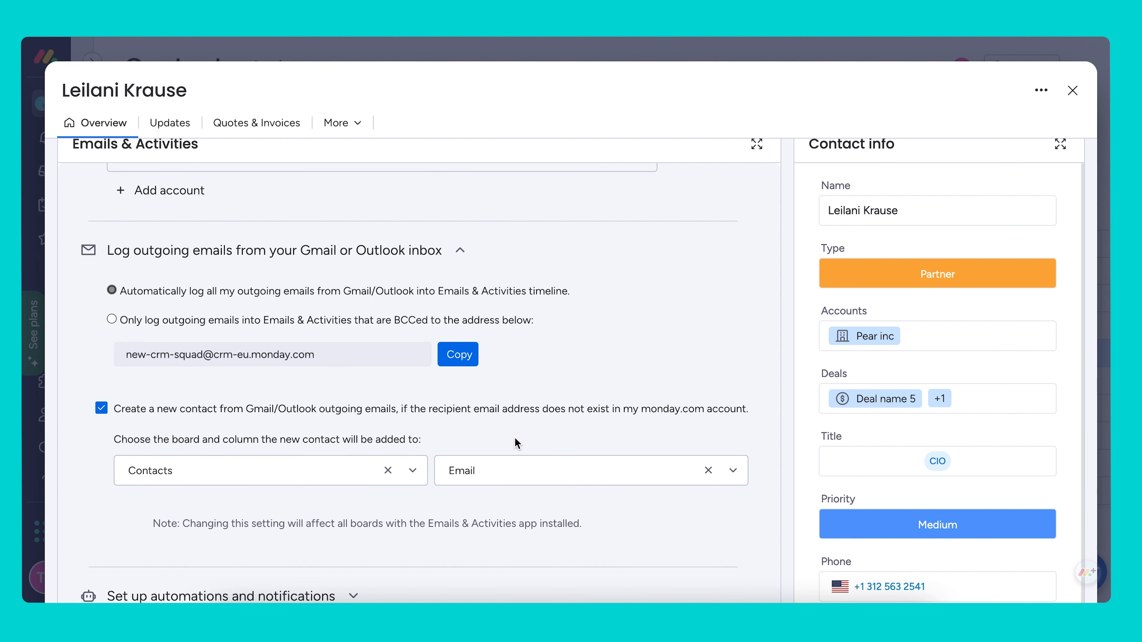
scroll(515, 441, down, 1)
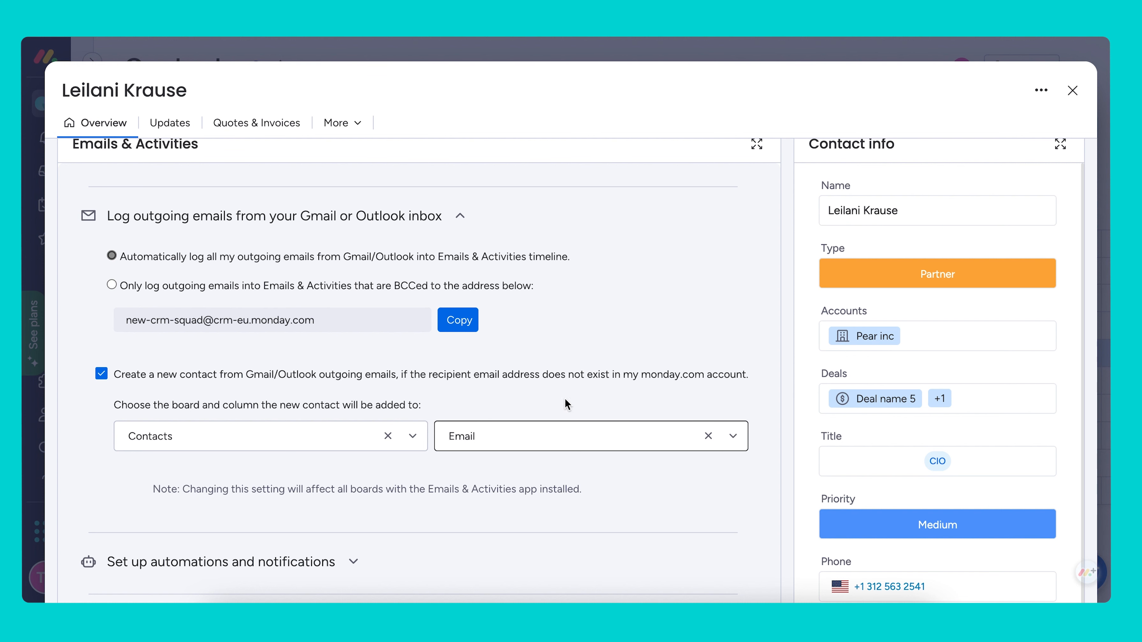
scroll(567, 396, down, 1)
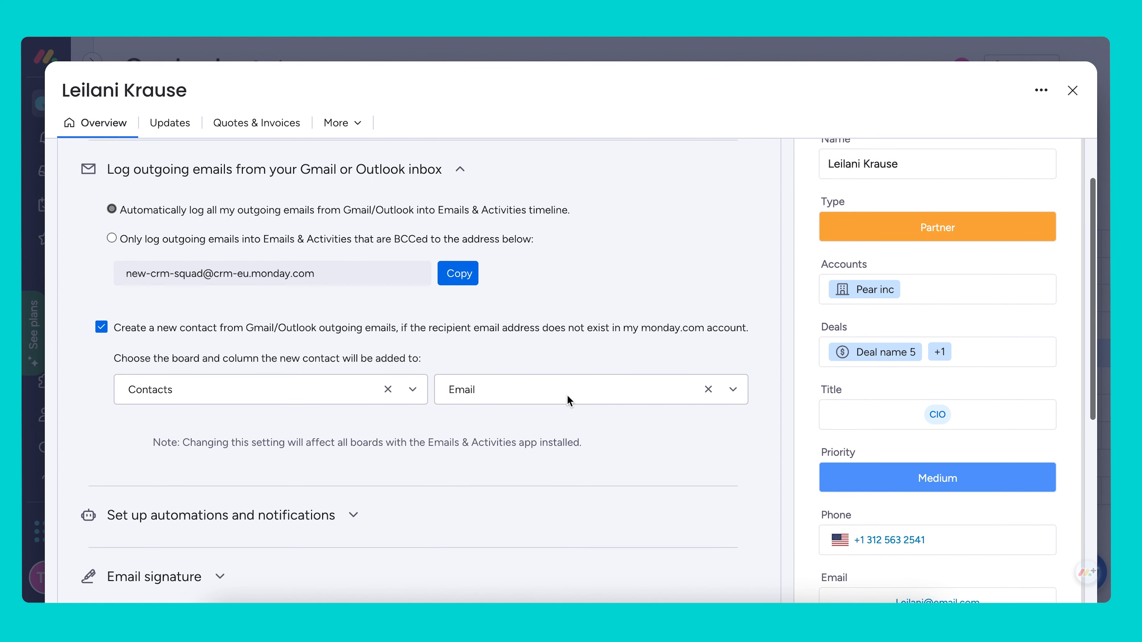
scroll(566, 395, down, 1)
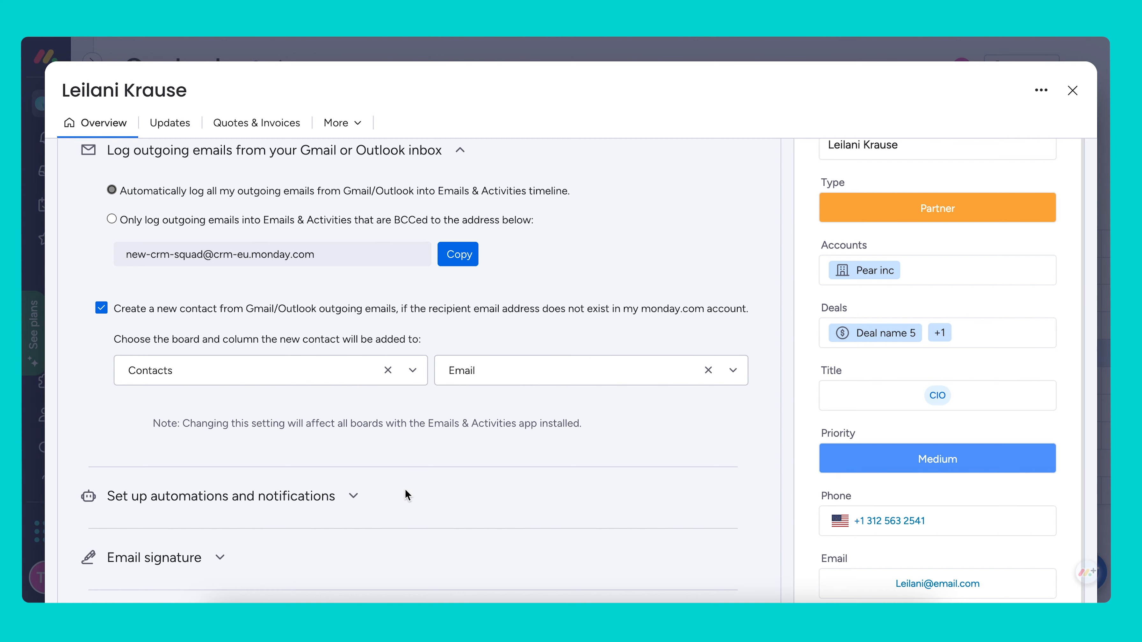
scroll(405, 488, down, 1)
scroll(405, 488, up, 1)
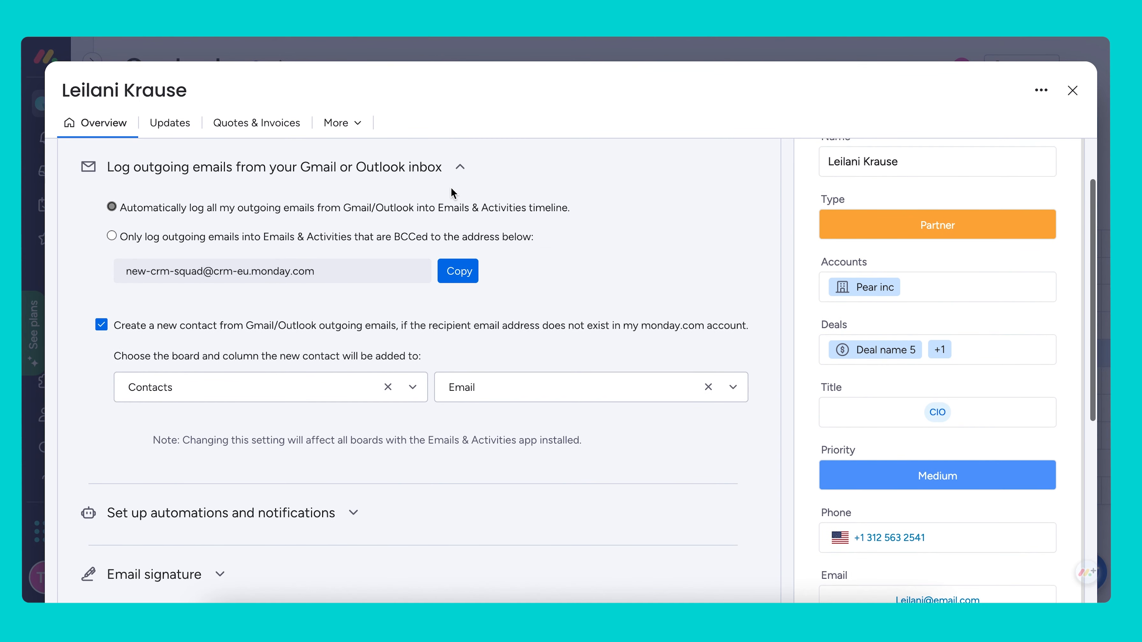
click(459, 168)
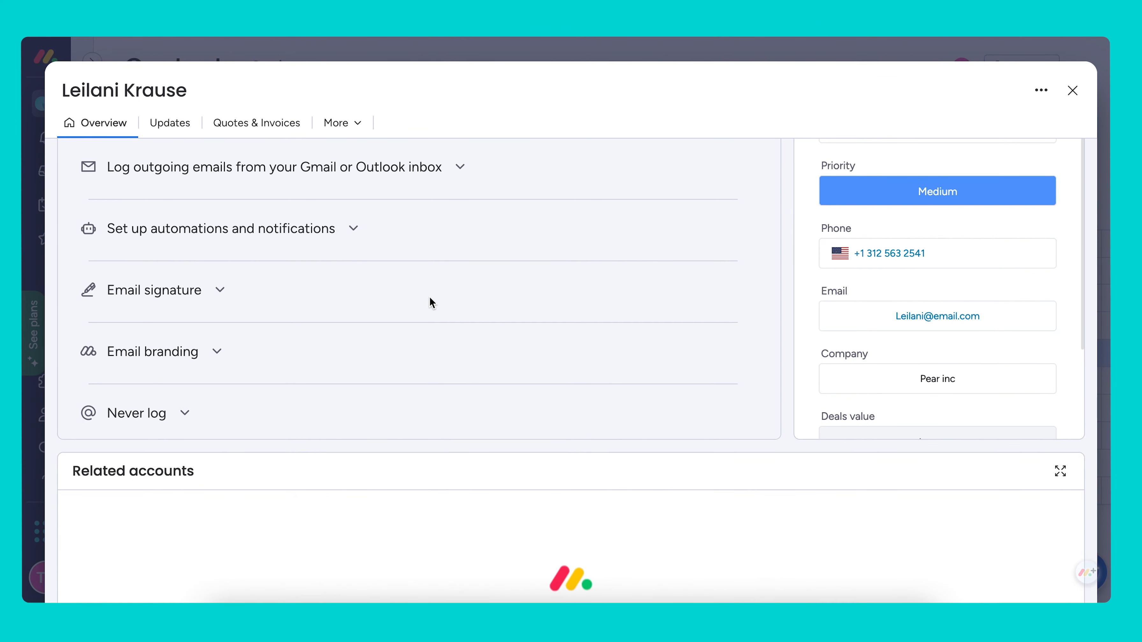
Look at the Never log settings for excluding email addresses and domains
scroll(429, 295, down, 2)
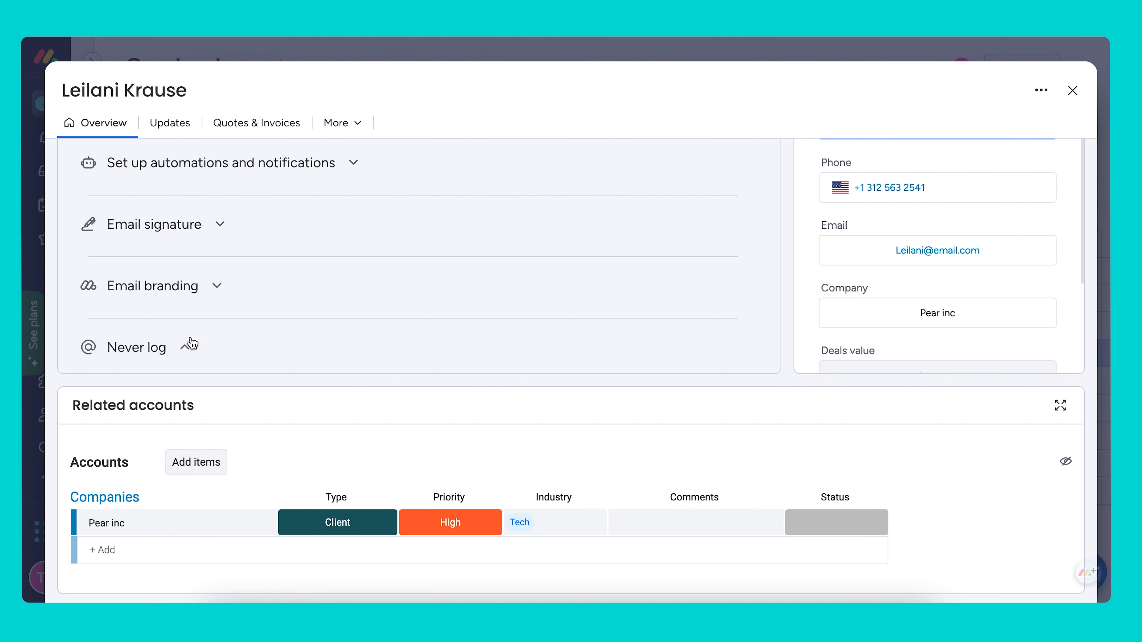
click(144, 357)
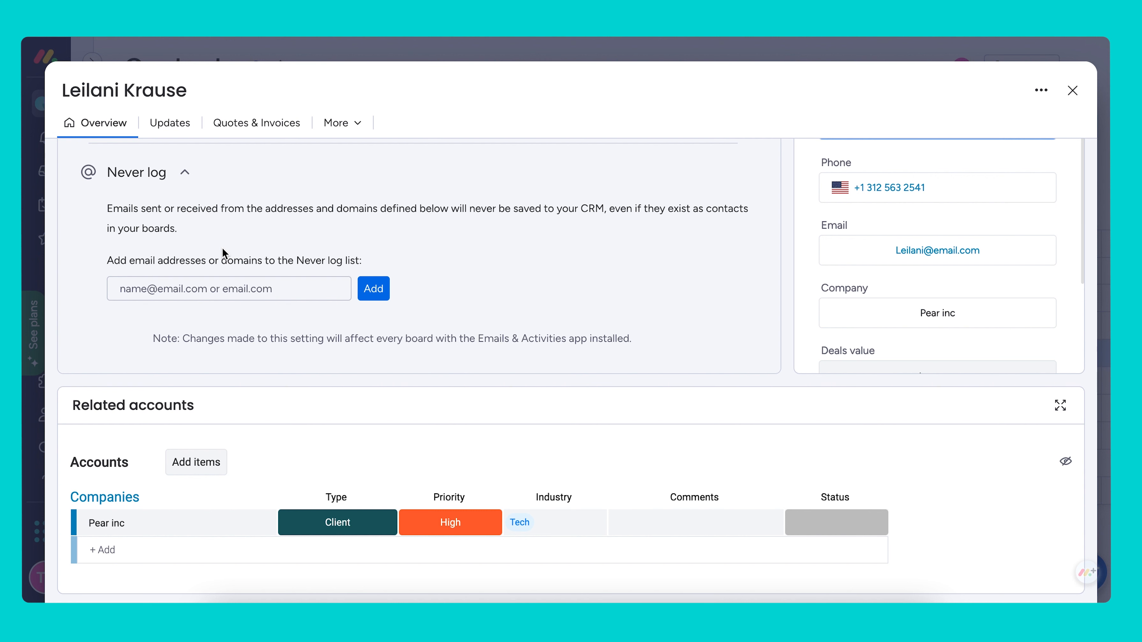
Collapse the Never log section and return from the settings to the contact's Emails & Activities timeline
click(179, 178)
scroll(379, 232, up, 2)
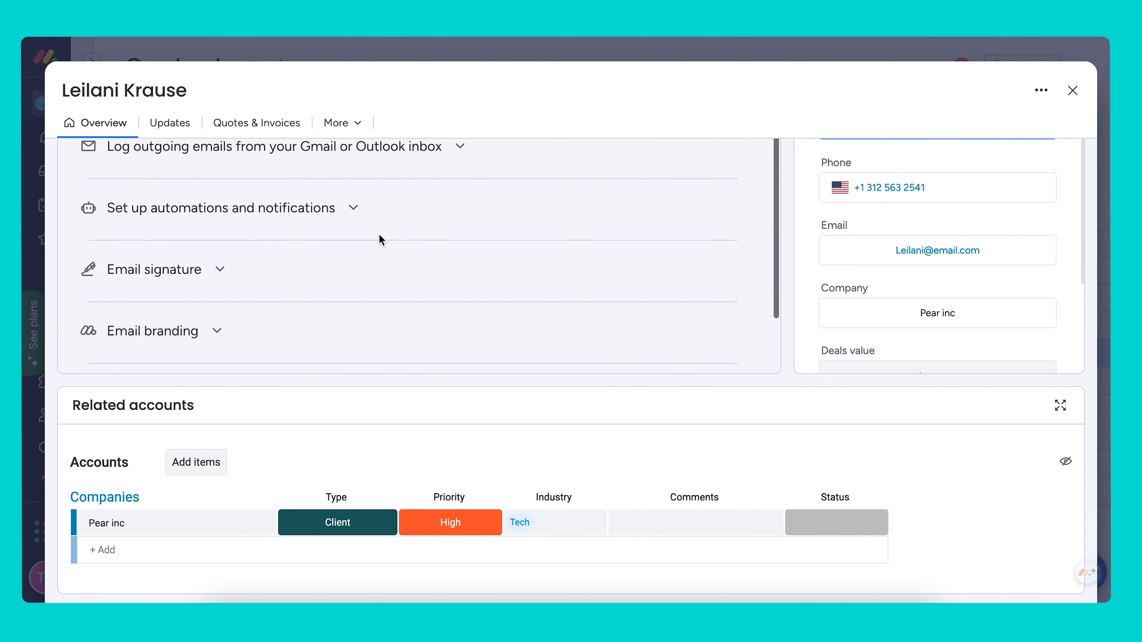
scroll(378, 233, up, 8)
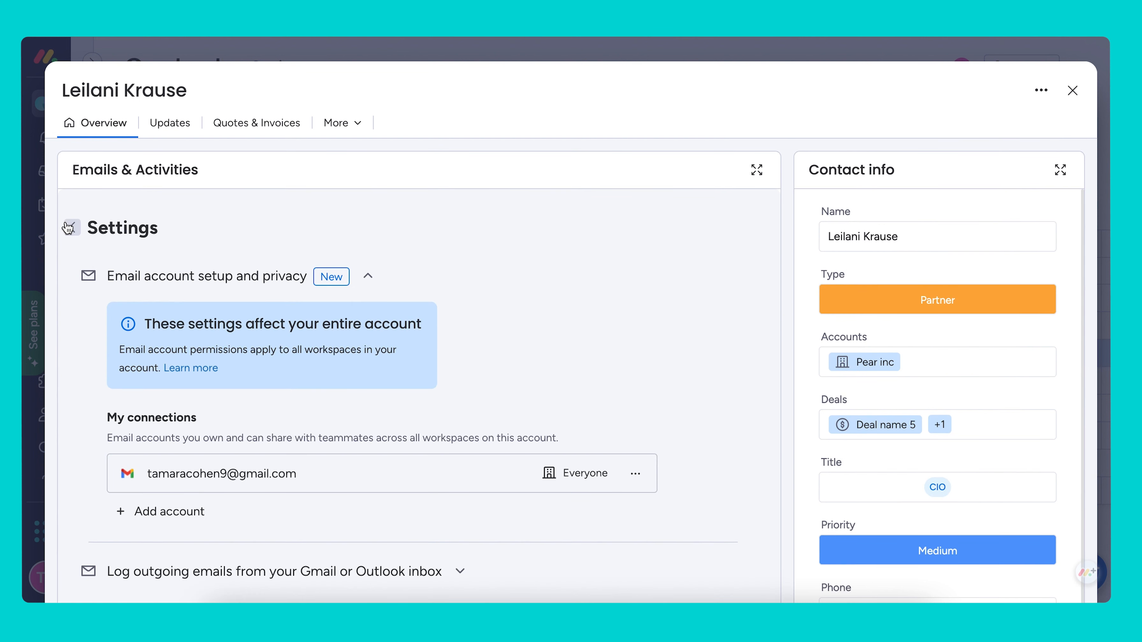
click(68, 228)
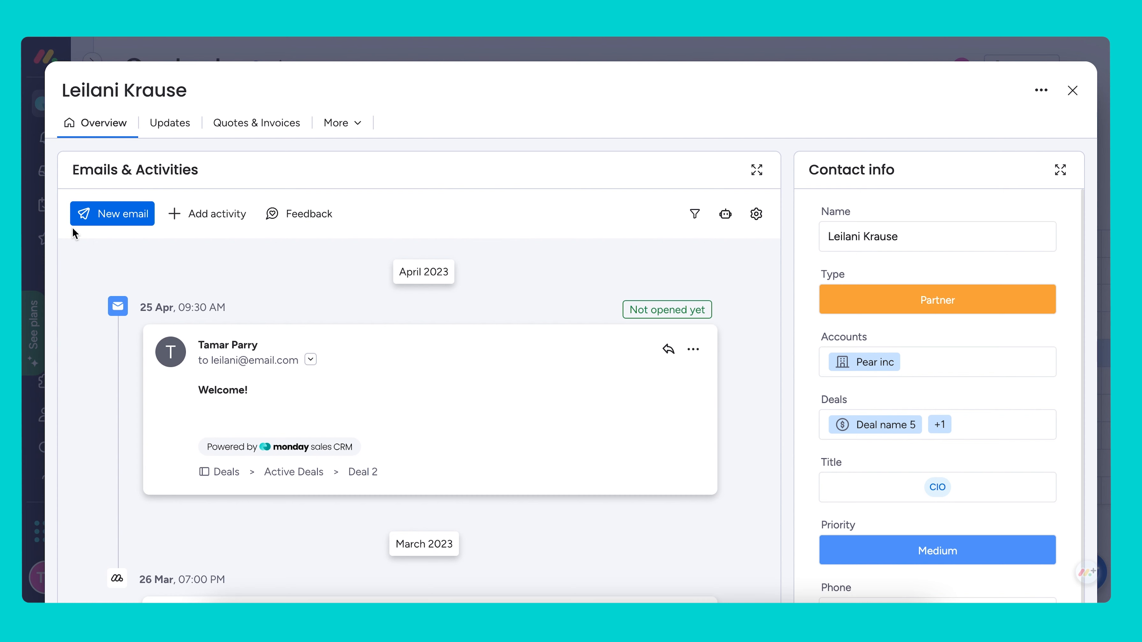
Reopen the new email draft and extend its greeting with a comma and the line "Welcome to monday.com!"
click(130, 210)
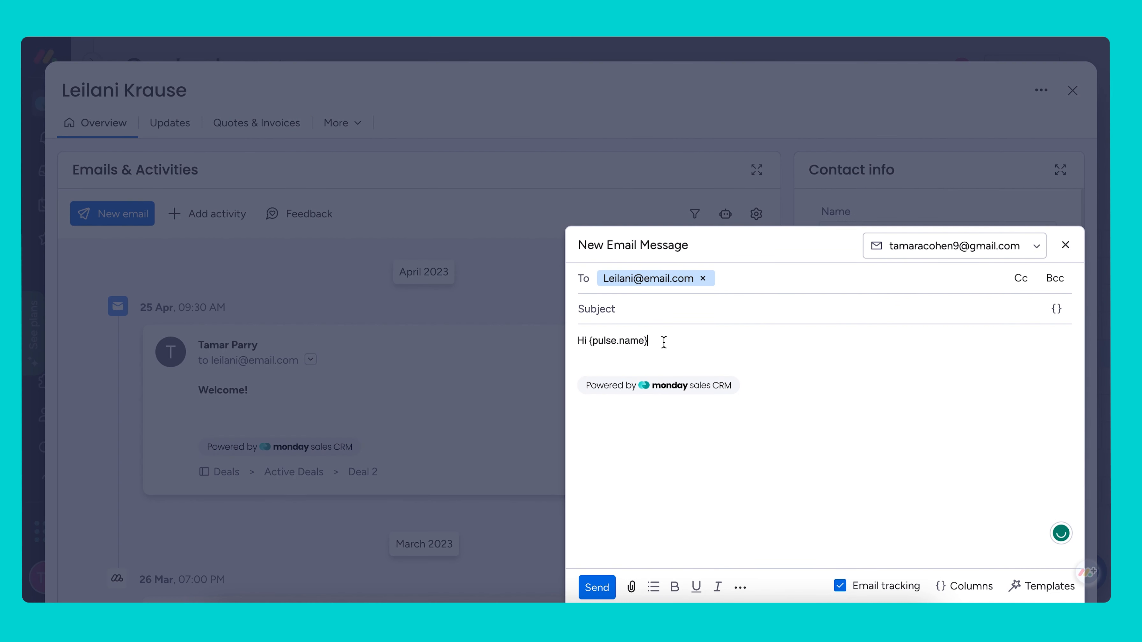
text(,)
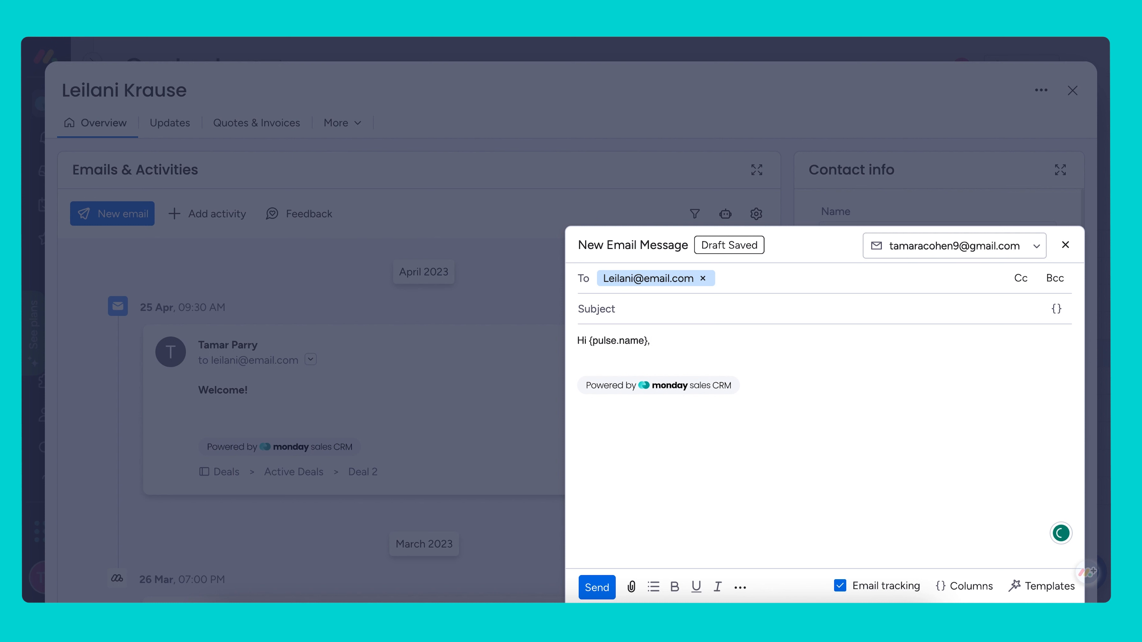
key(Return)
text(Welcome to monday.com!)
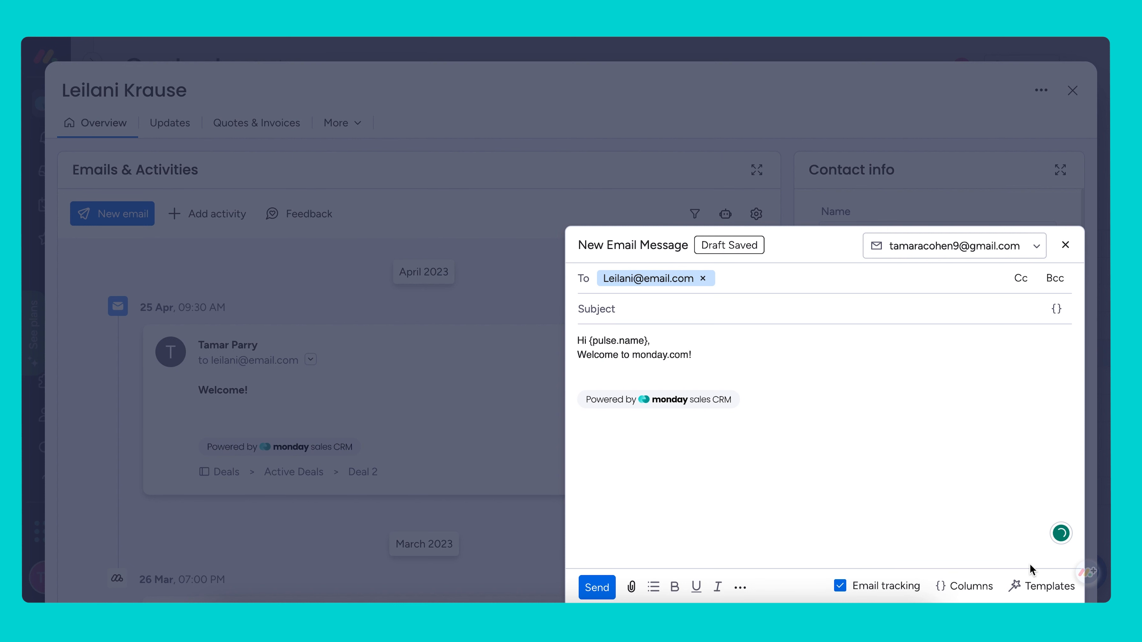
Look at the options for saving the draft as a template and managing the Welcome Email template, and close the draft
click(1039, 581)
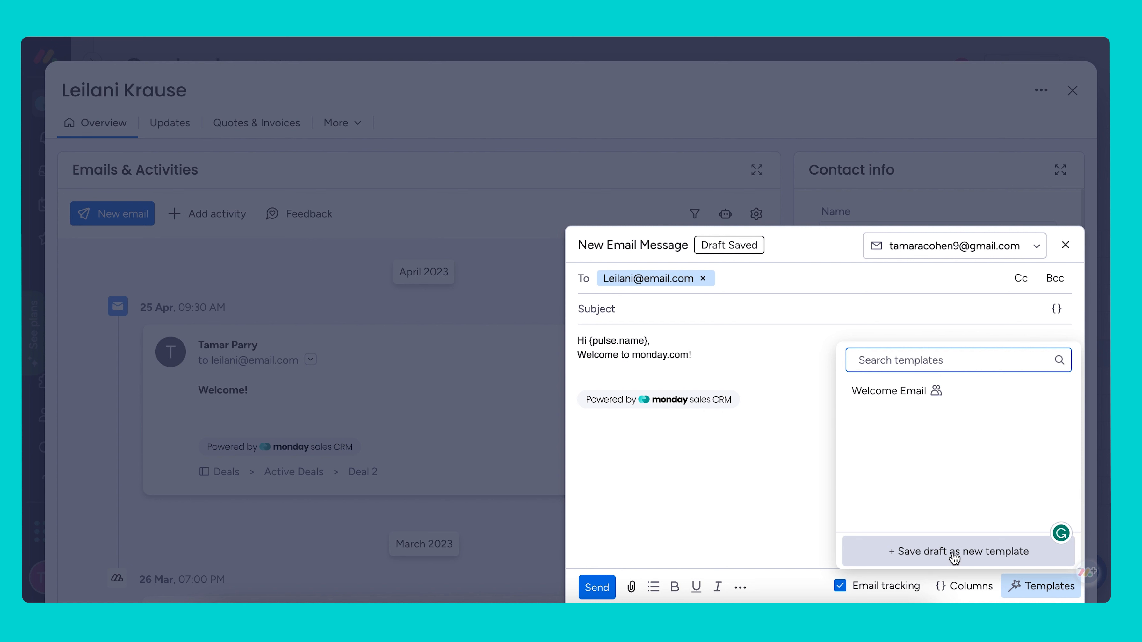
mouse_move(928, 394)
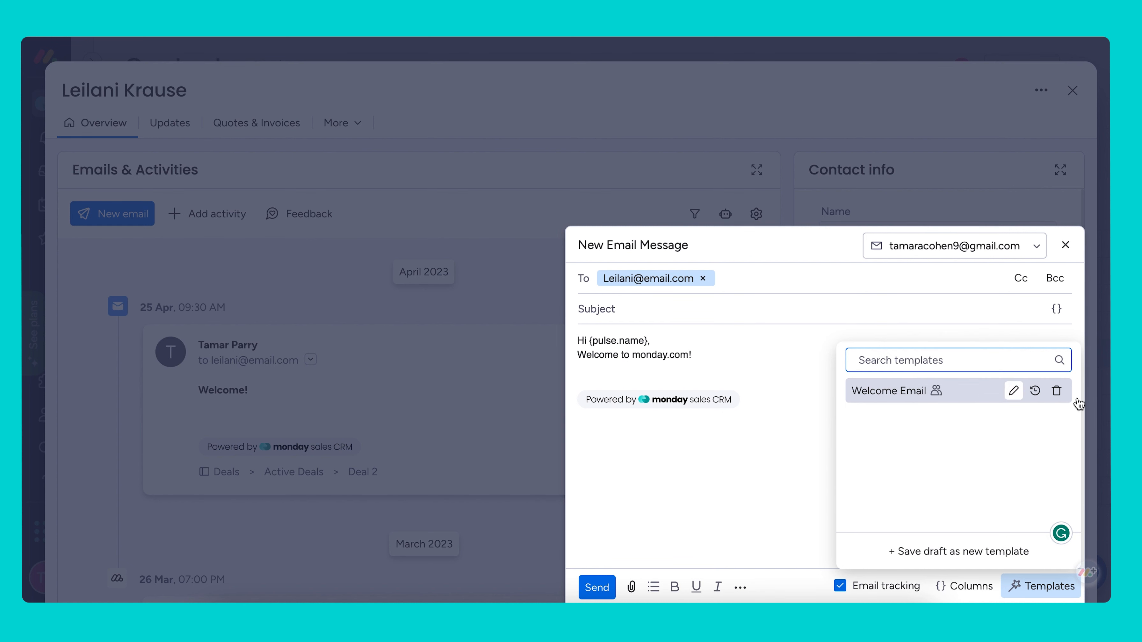
mouse_move(1057, 393)
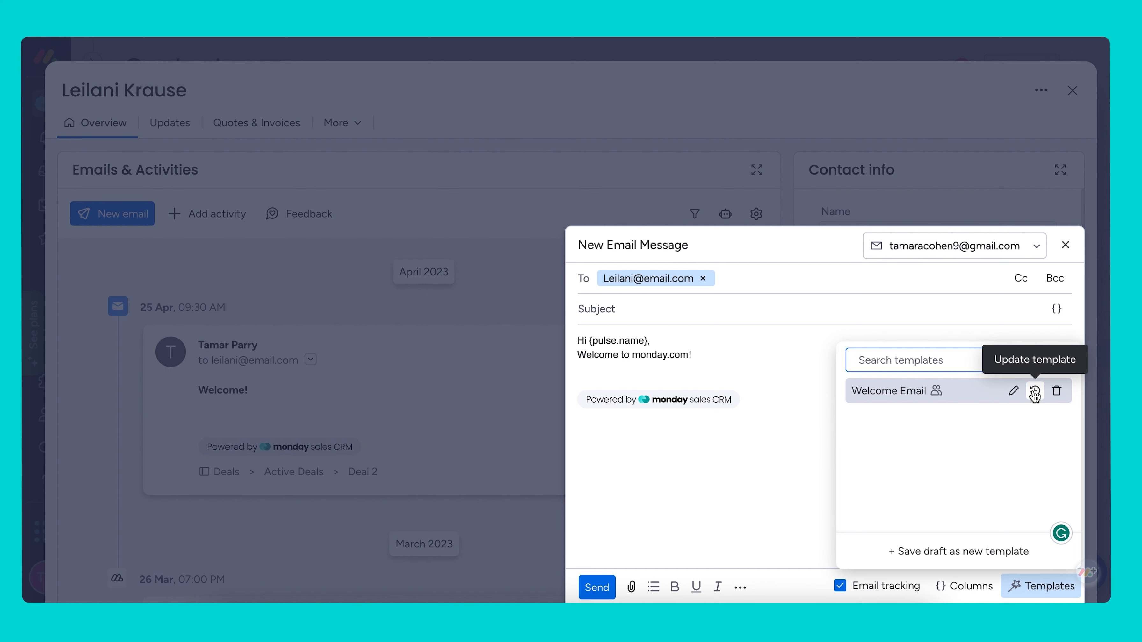
click(862, 339)
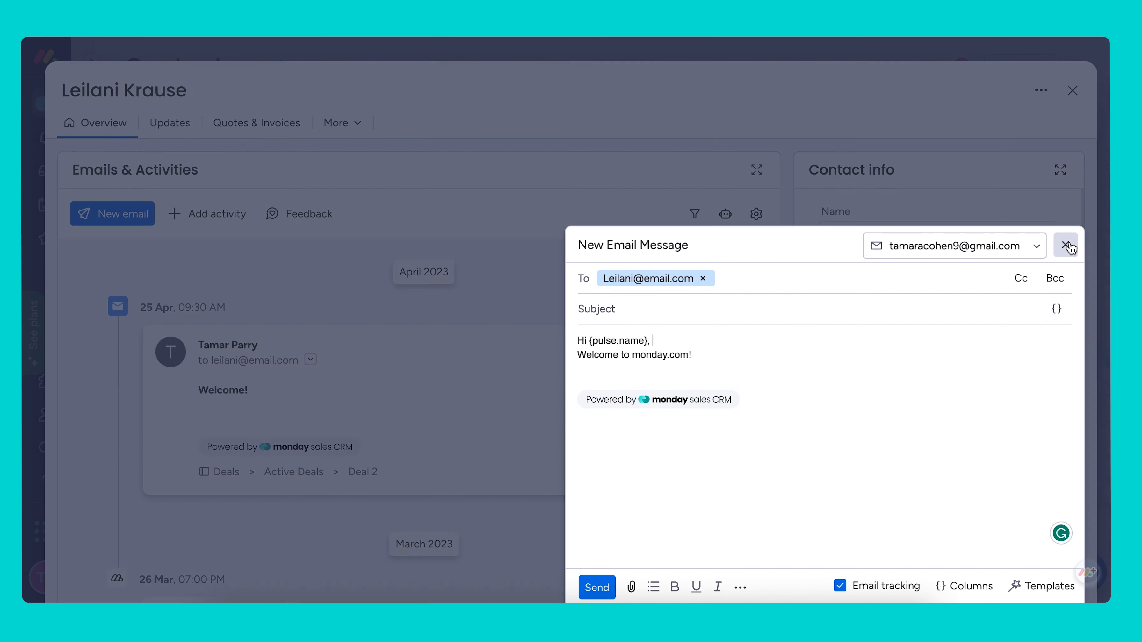
click(1065, 244)
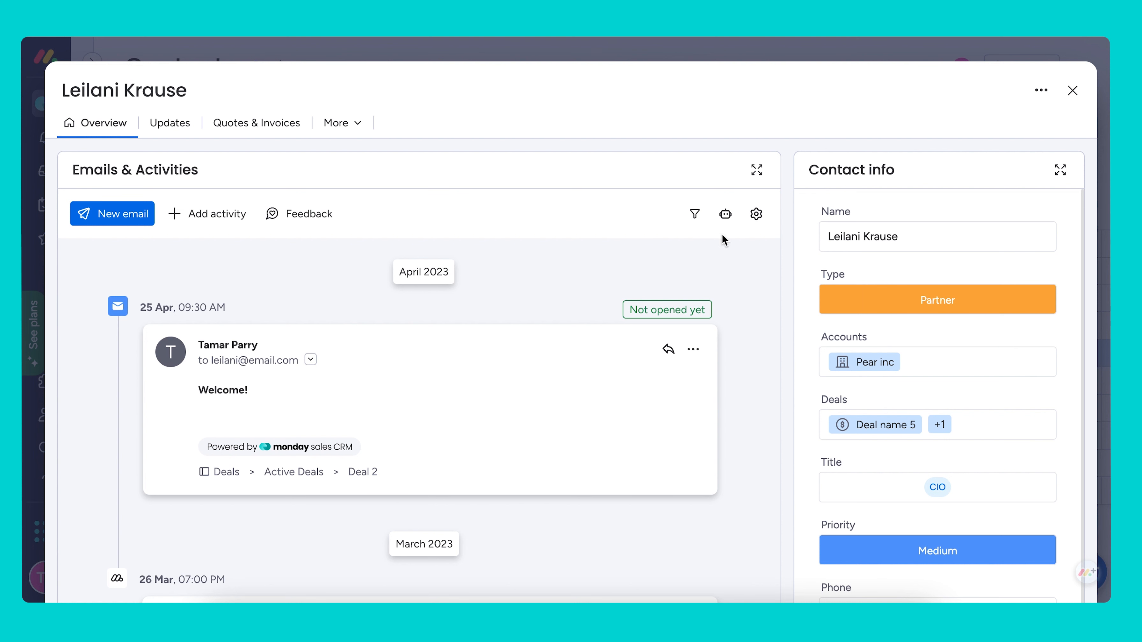
Browse the Emails & Activities integration recipes, view the one changing item status on incoming email, and return to the Contacts board
click(725, 214)
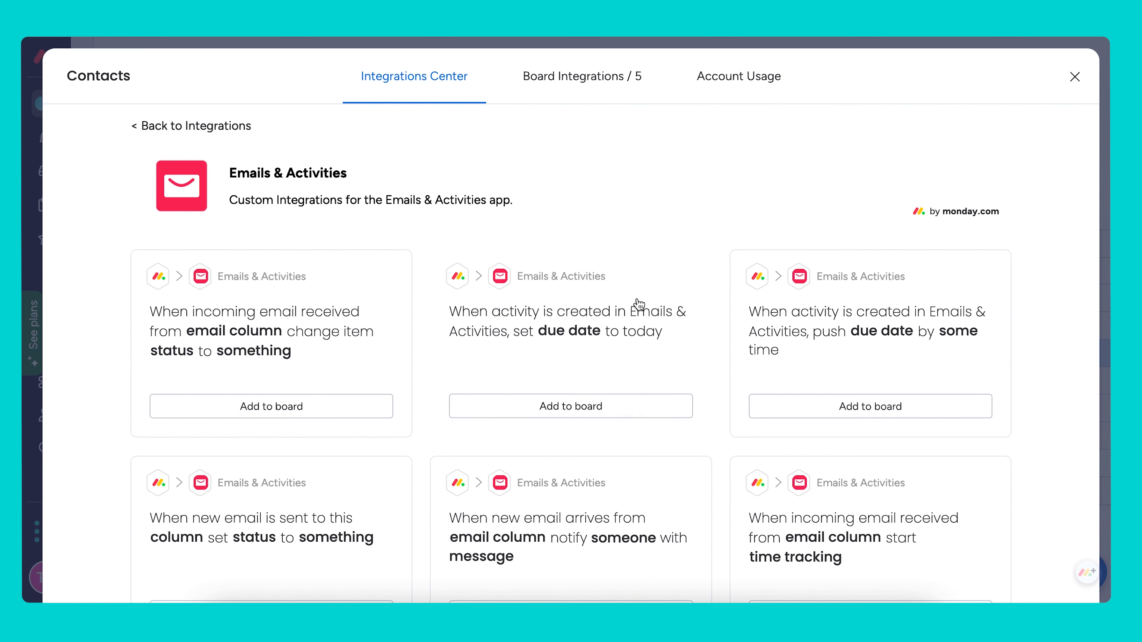
scroll(637, 299, down, 4)
scroll(638, 304, down, 5)
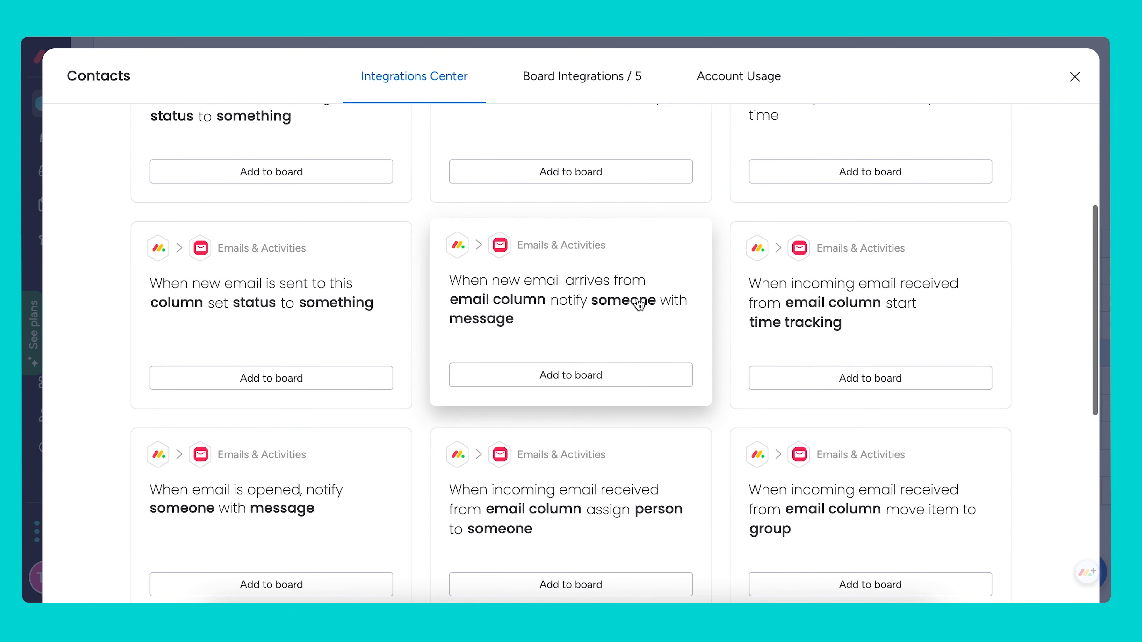
scroll(638, 304, down, 3)
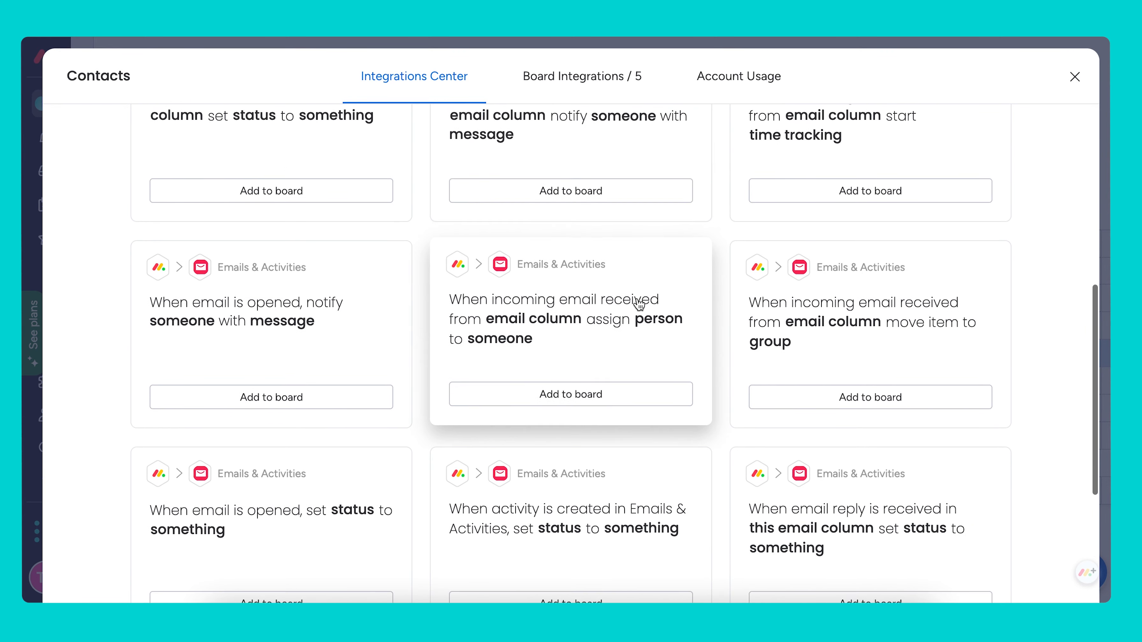
scroll(639, 305, up, 4)
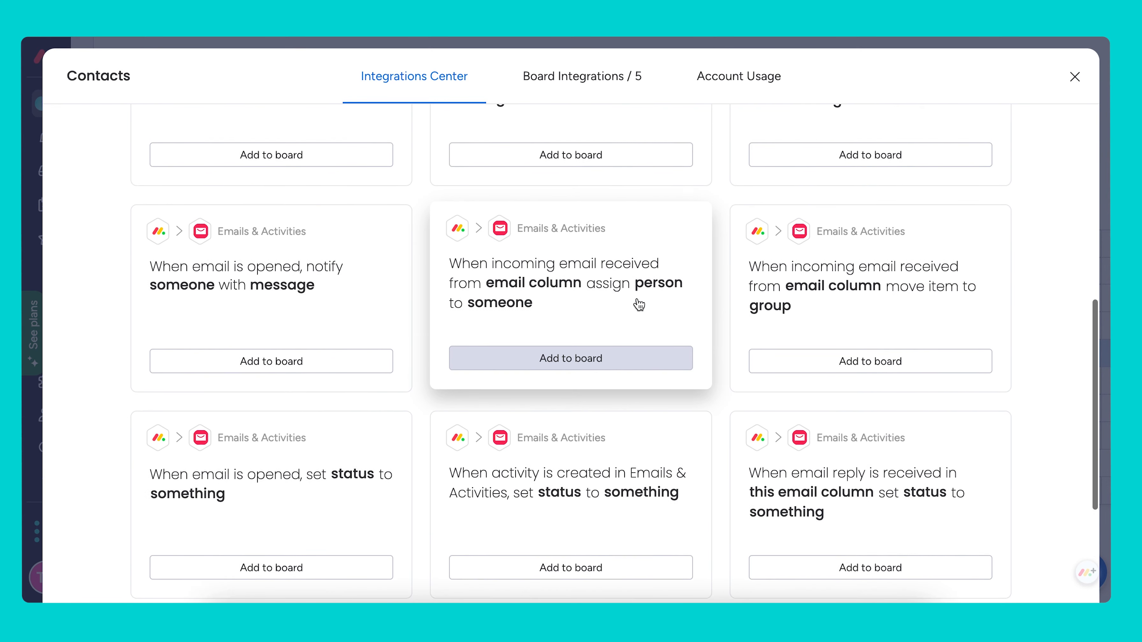
scroll(637, 298, up, 4)
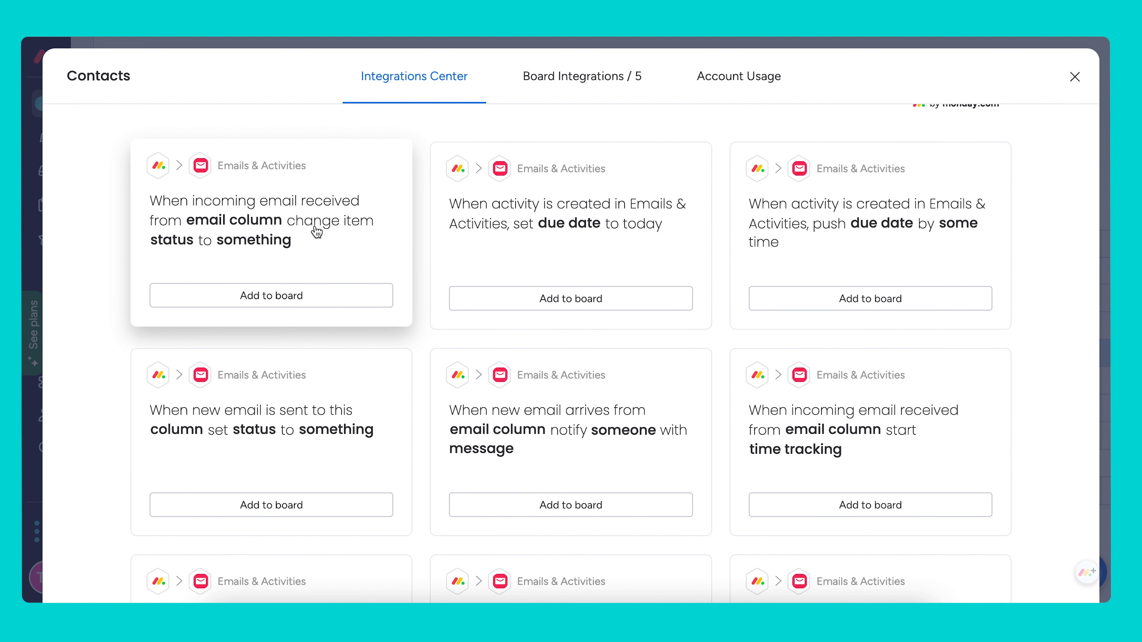
click(344, 243)
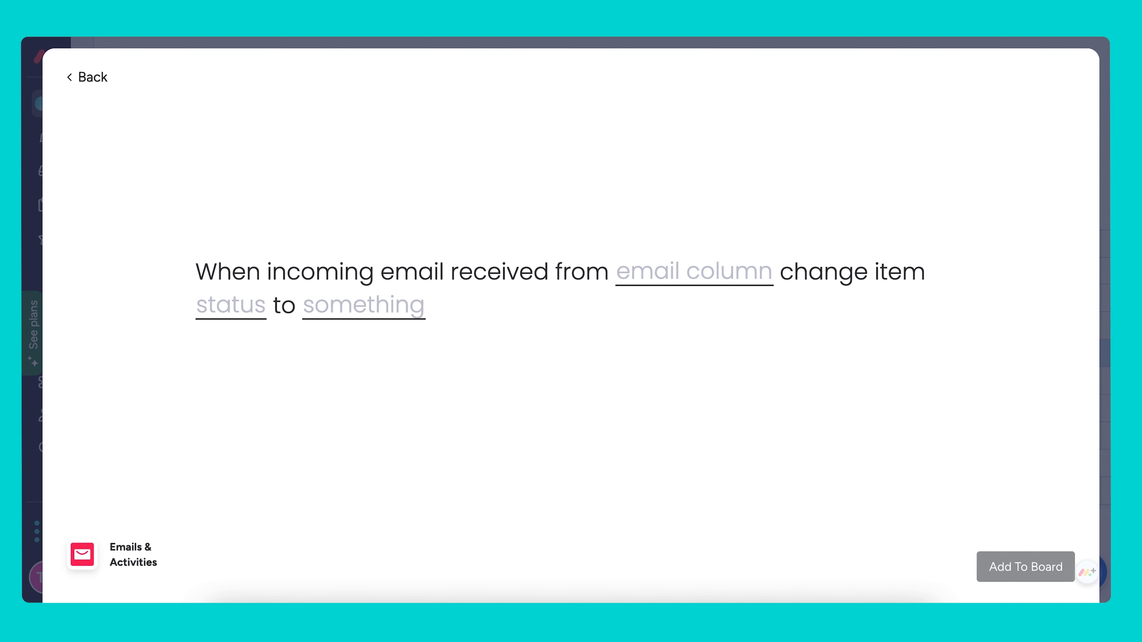
click(944, 40)
Add a Status column at the end of the Contacts board and name it "Email Status"
scroll(969, 313, right, 10)
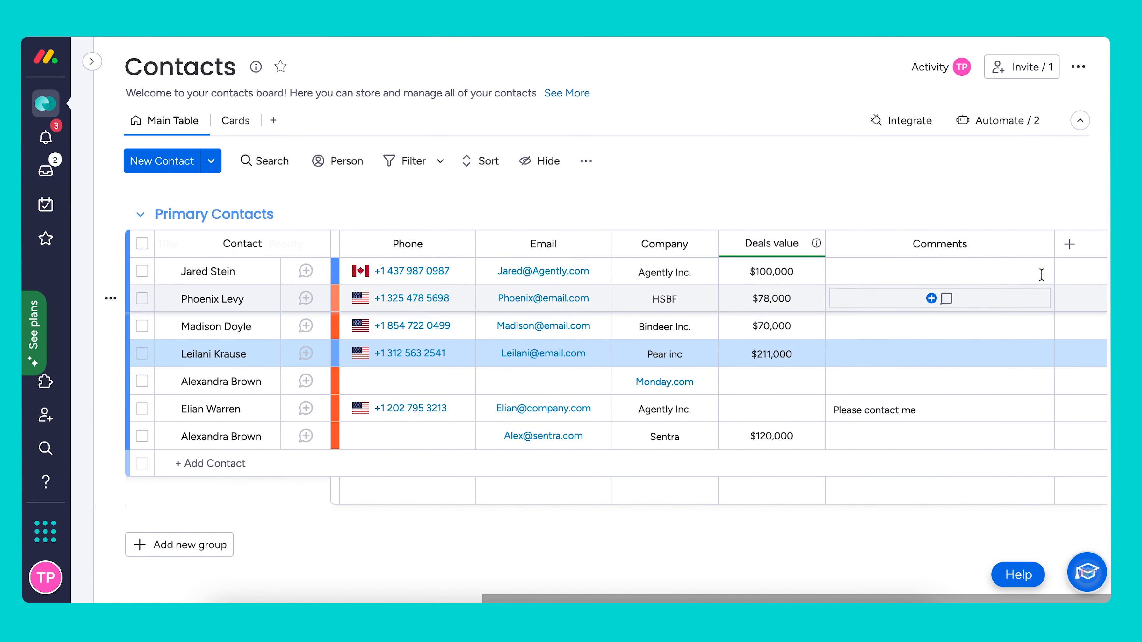
click(1069, 244)
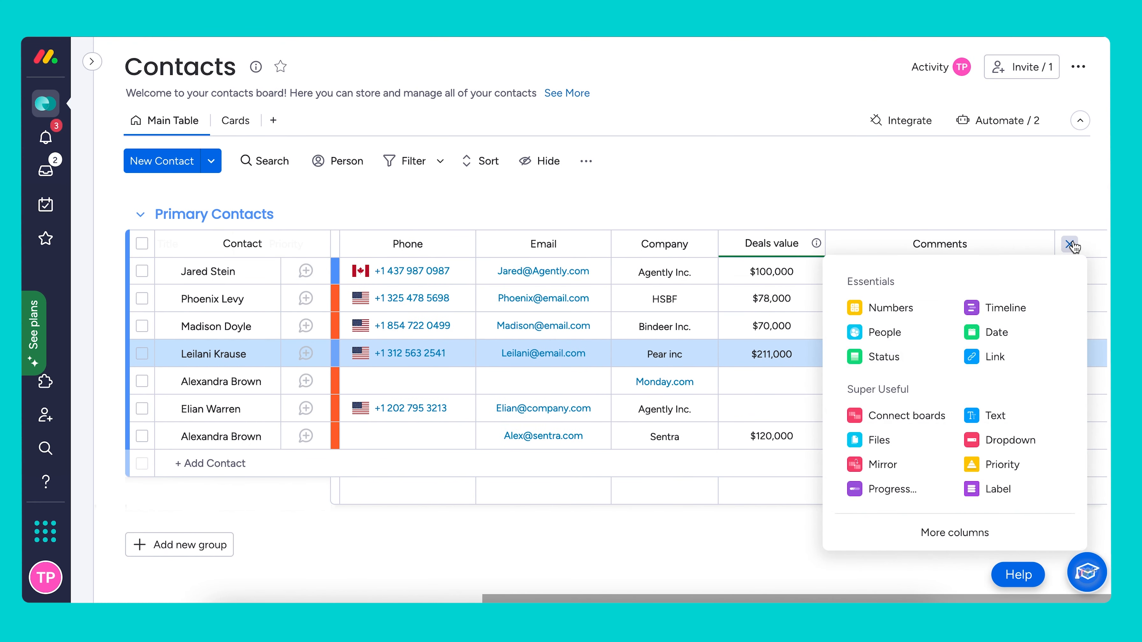
click(910, 357)
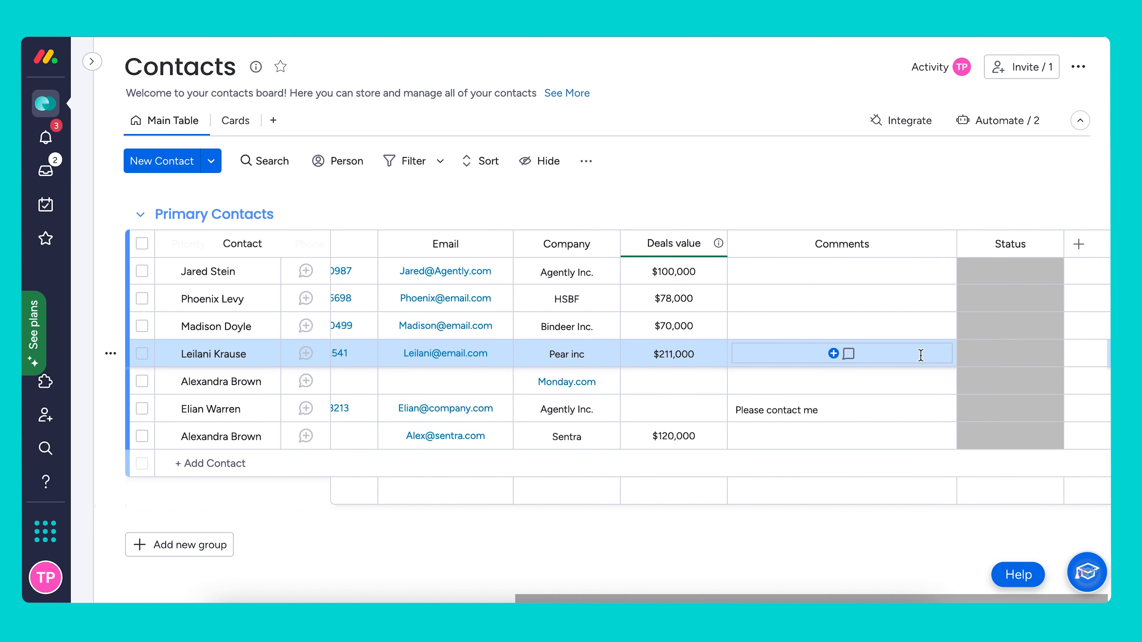
click(996, 243)
click(970, 244)
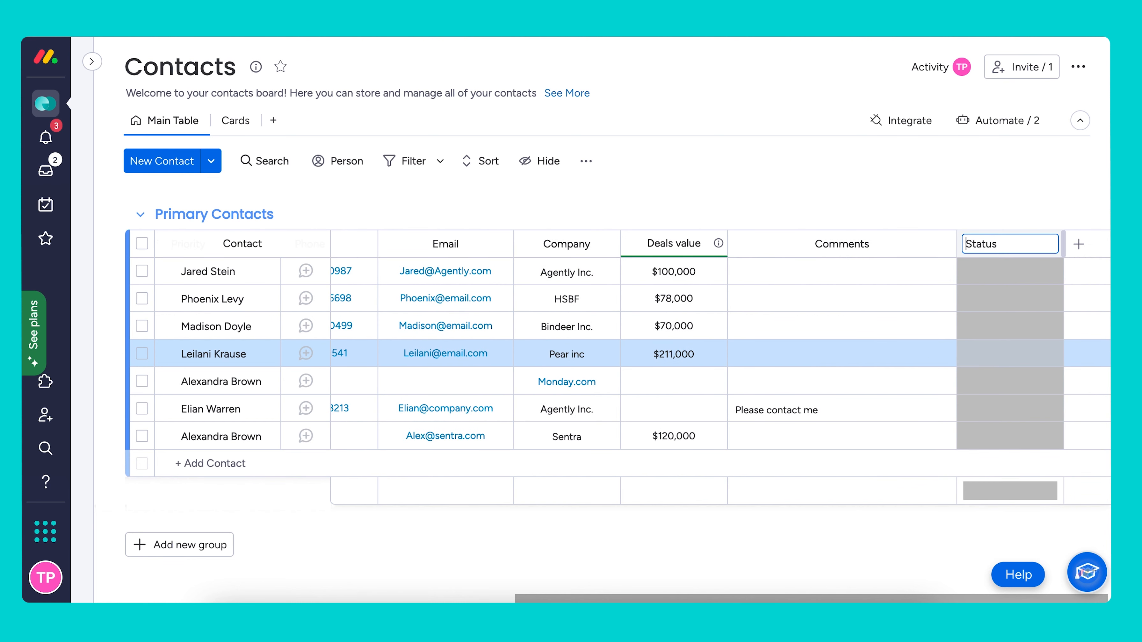
text(Email)
click(994, 188)
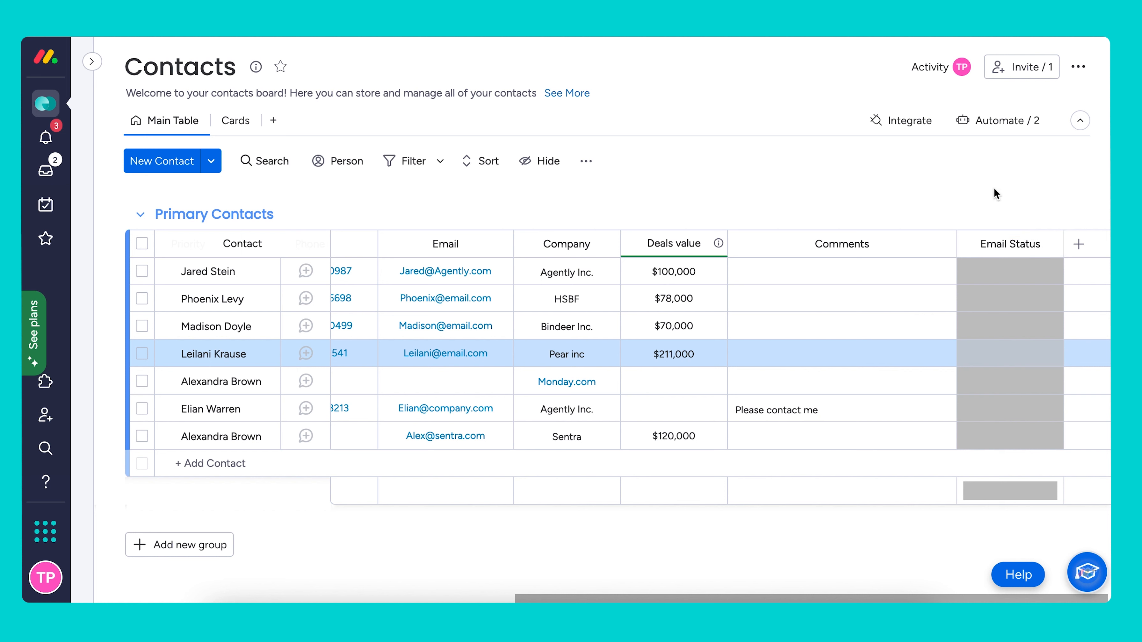
Add the labels "New Email" and "Email Reply" to the Email Status column and apply them
click(1018, 268)
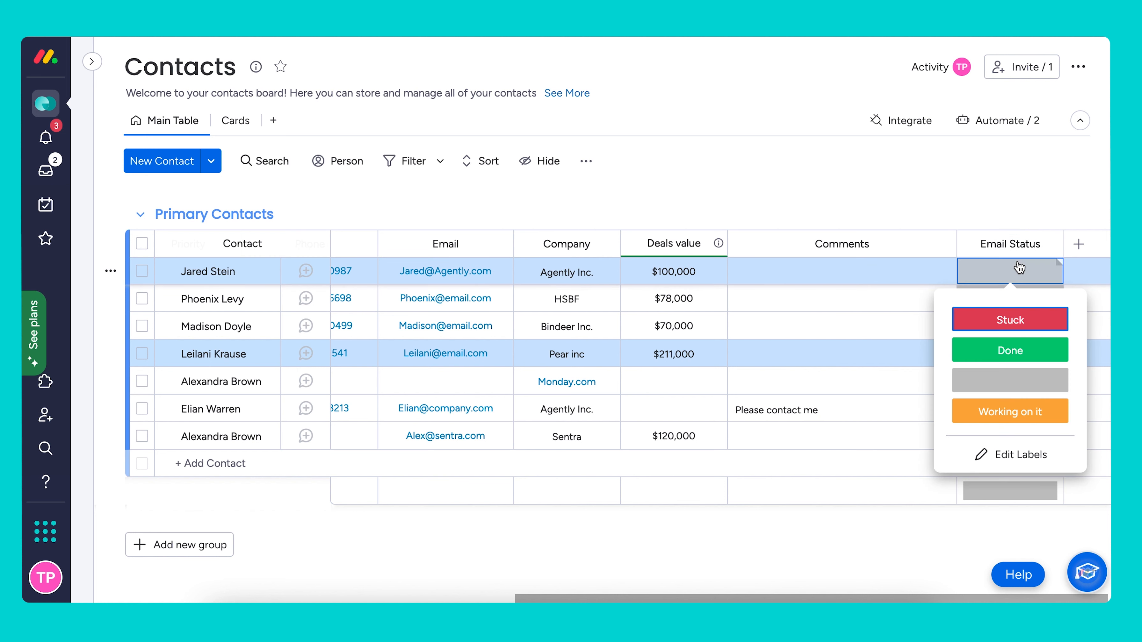
click(1004, 457)
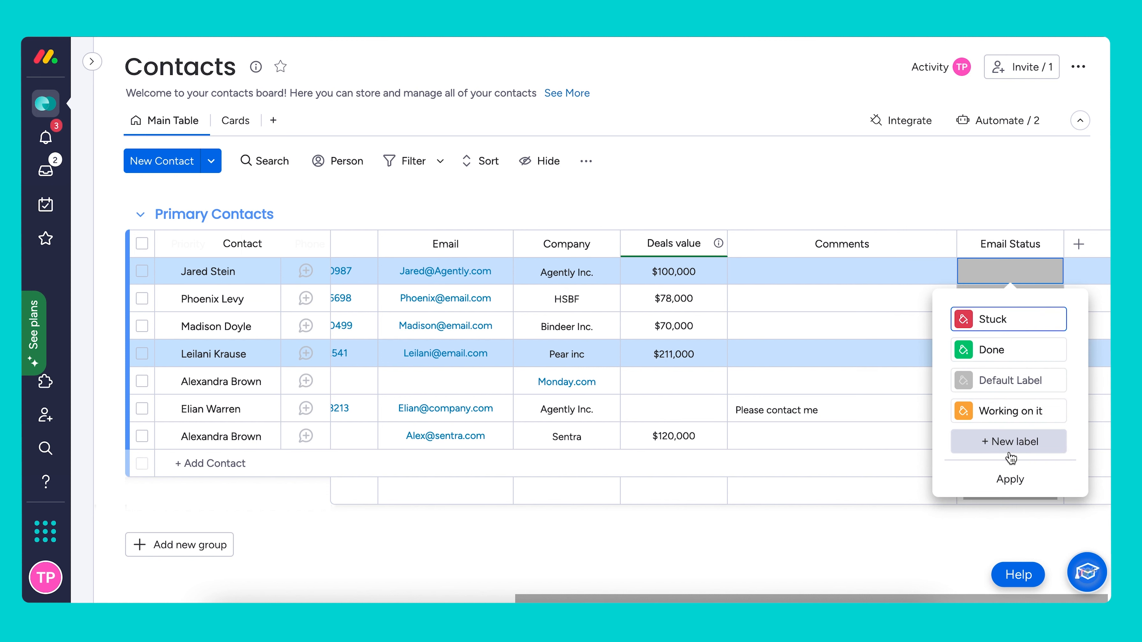
click(1009, 453)
click(997, 438)
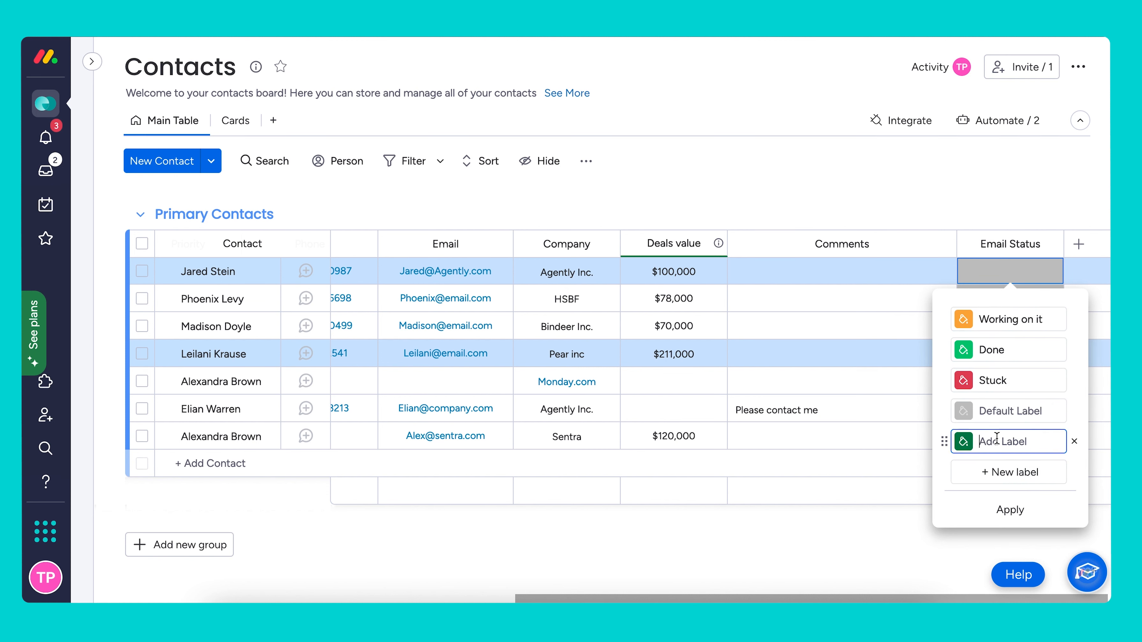
text(New Email)
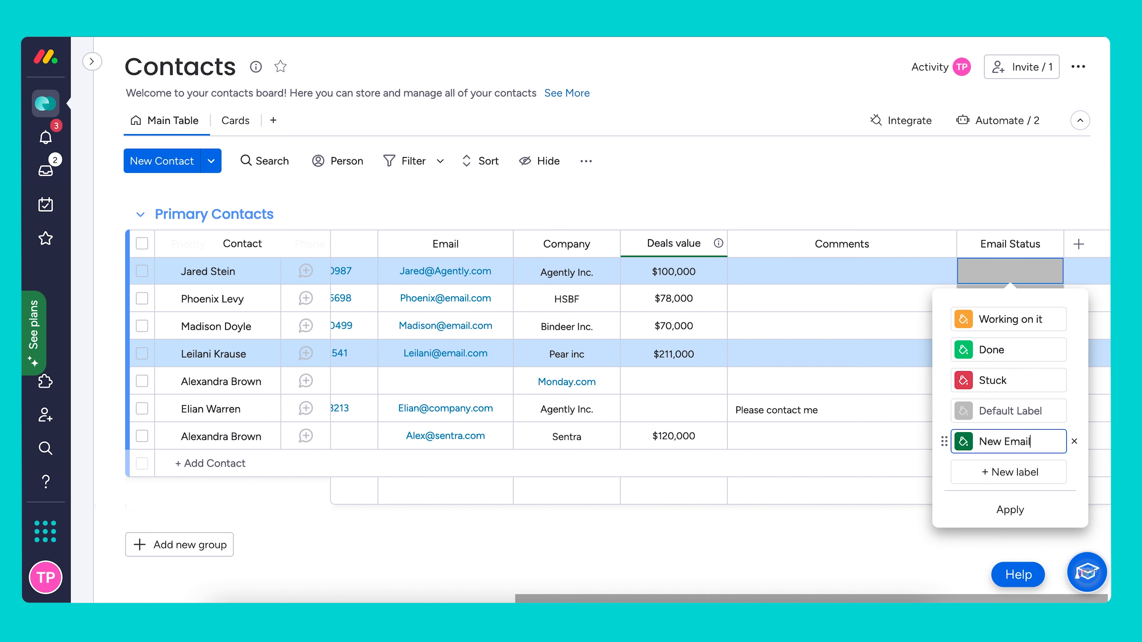
click(1000, 473)
text(Em)
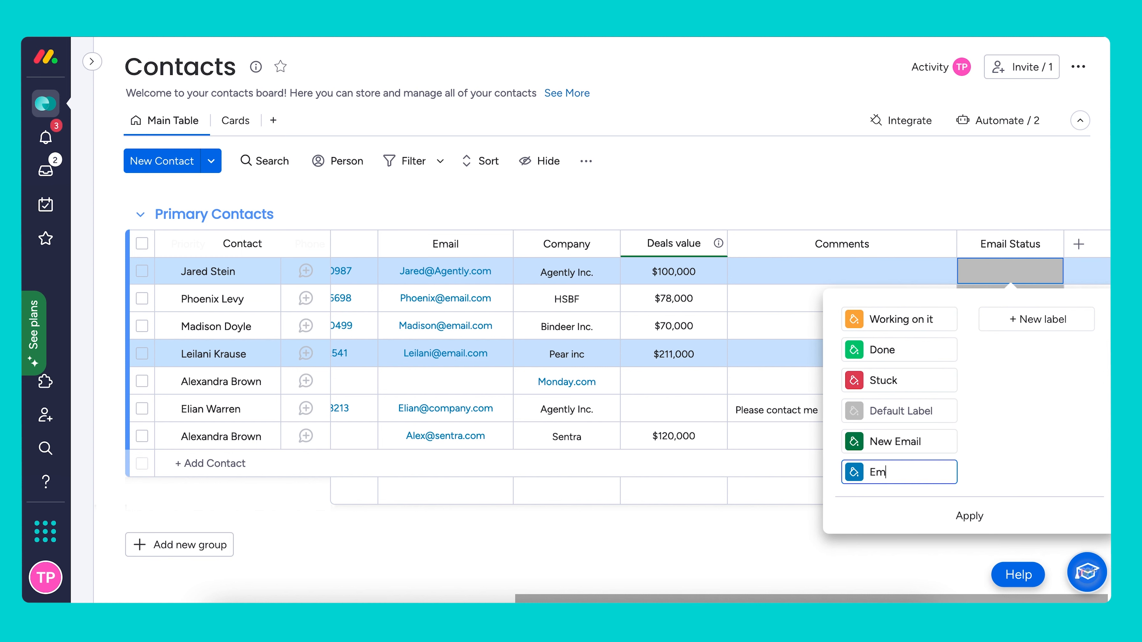
text(ail Reply)
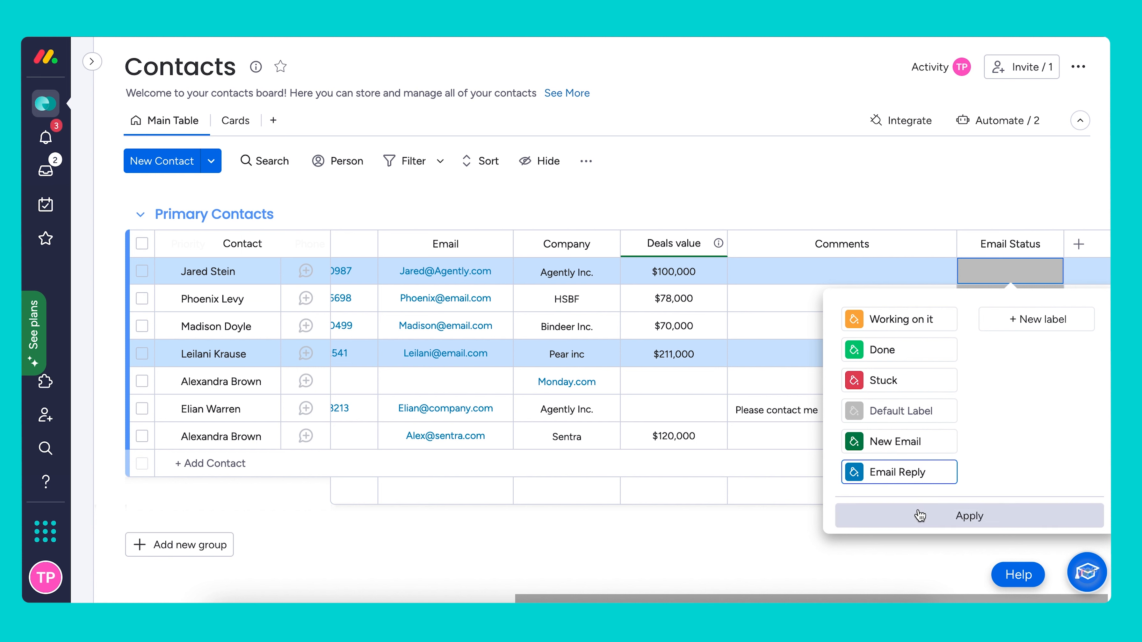
click(929, 520)
click(901, 525)
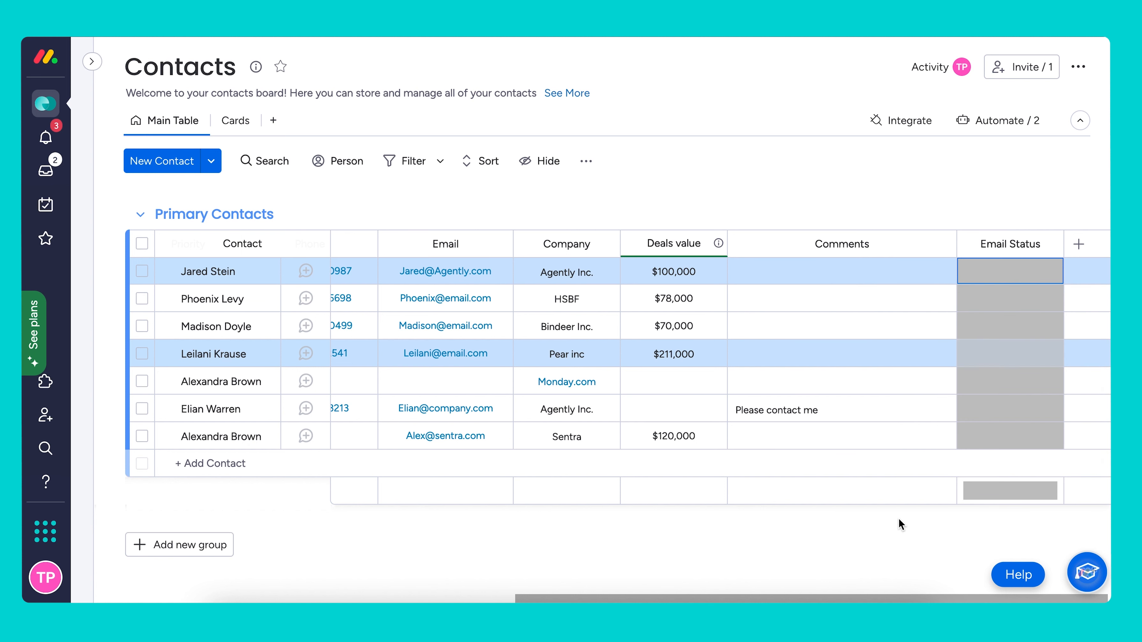
Configure the incoming email recipe to use the Email column and change Email Status to New Email
click(984, 121)
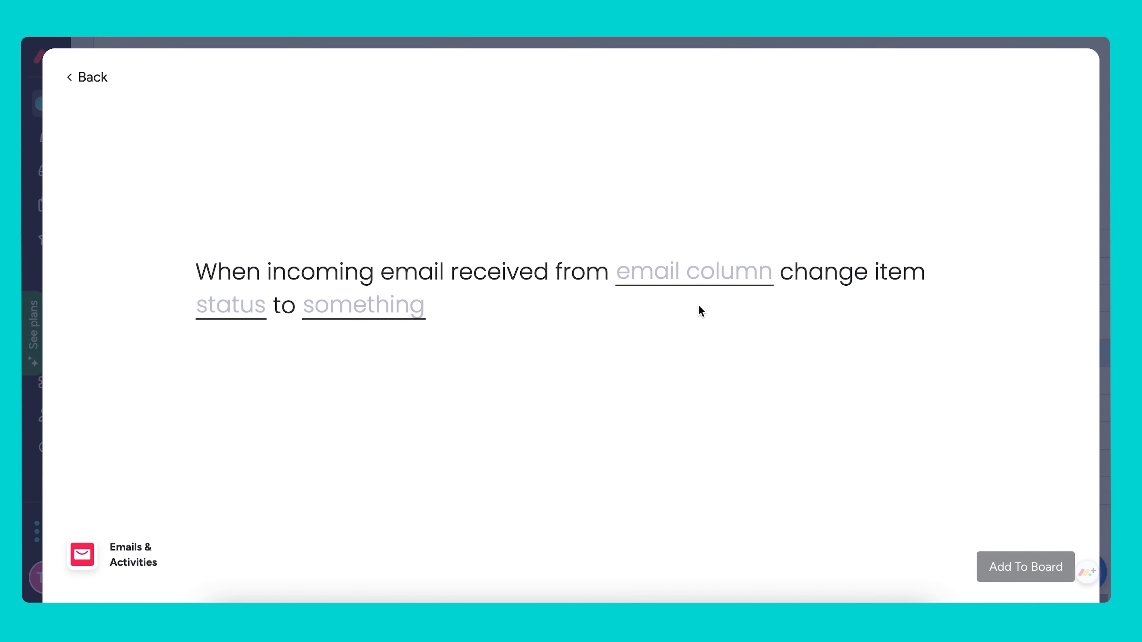
click(709, 283)
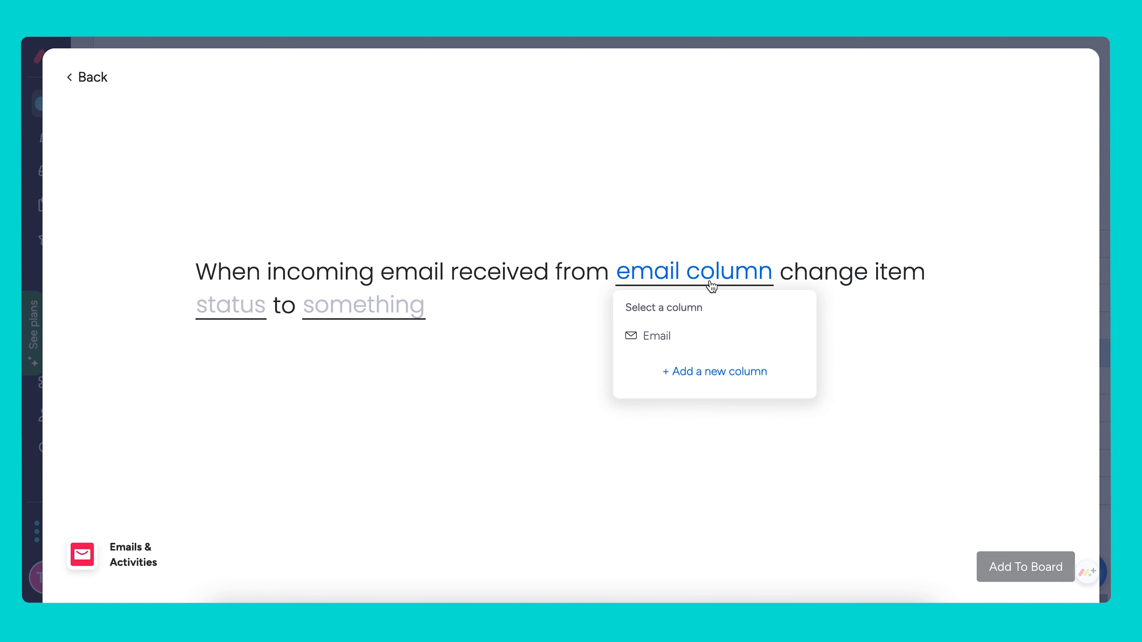
click(697, 343)
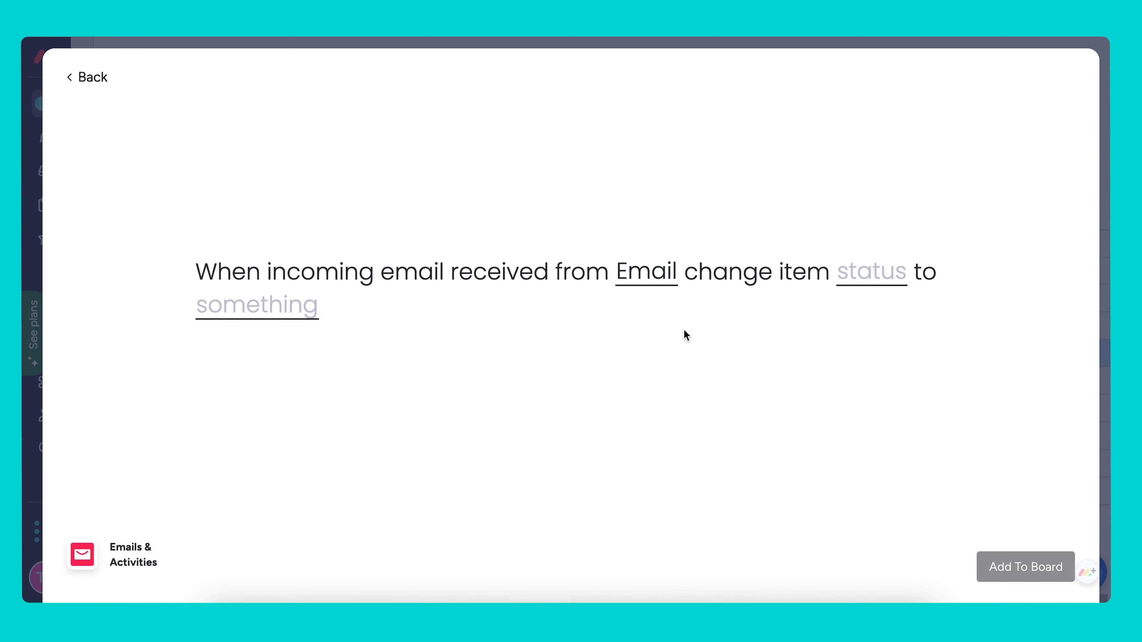
click(869, 274)
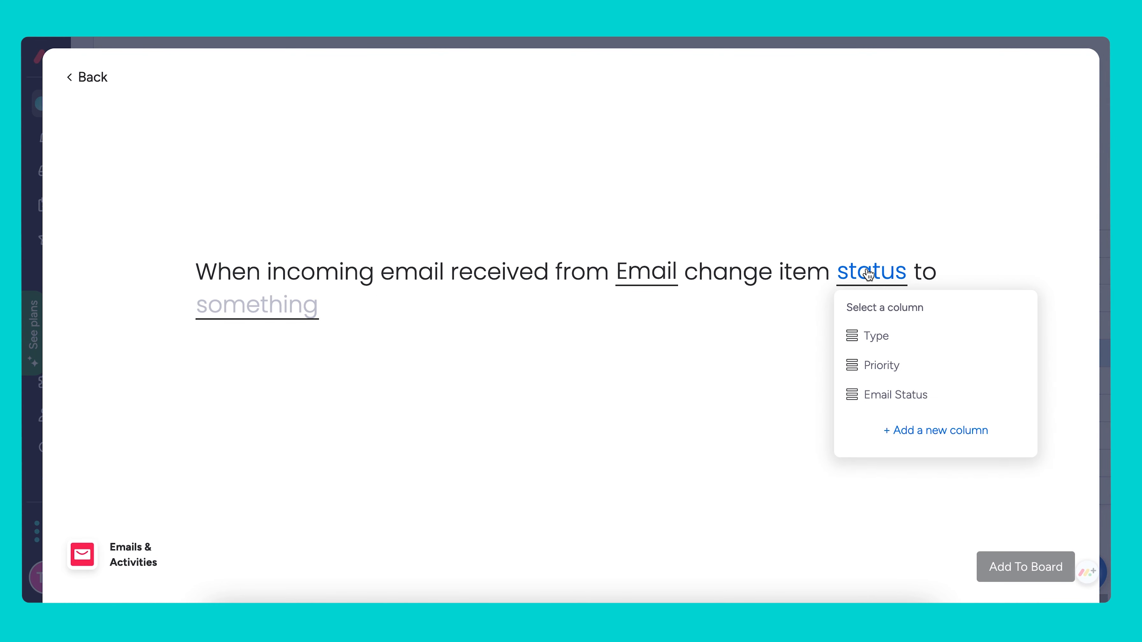
click(927, 396)
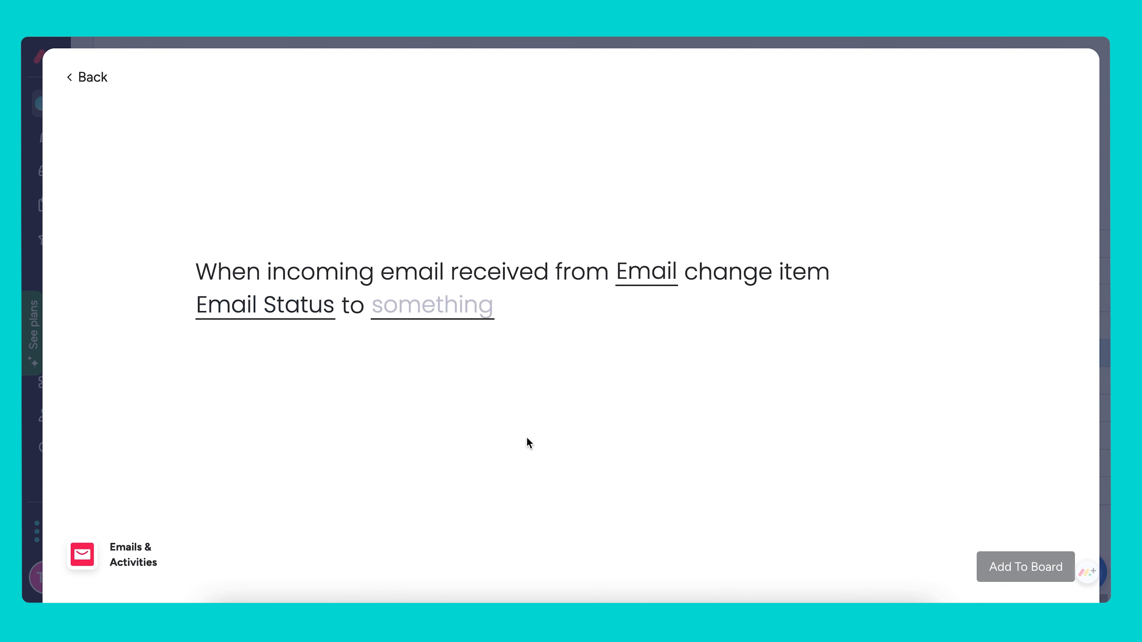
click(438, 310)
scroll(449, 405, down, 1)
click(449, 437)
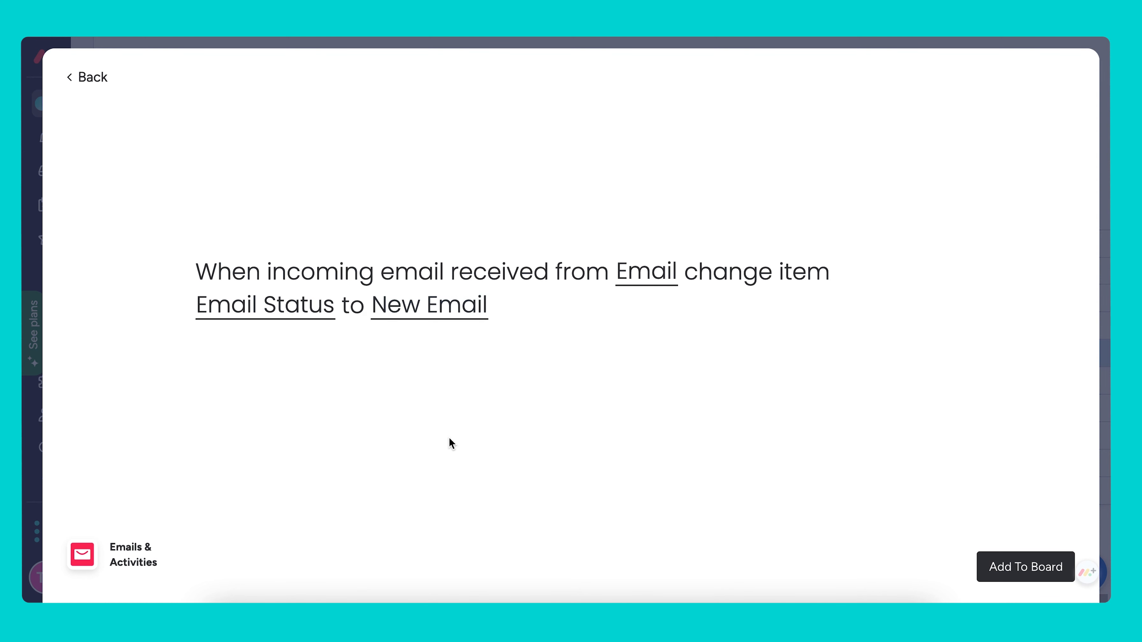
Add the incoming email recipe to the board and open the Emails & Activities recipe that sets a status when an email reply is received
click(1032, 565)
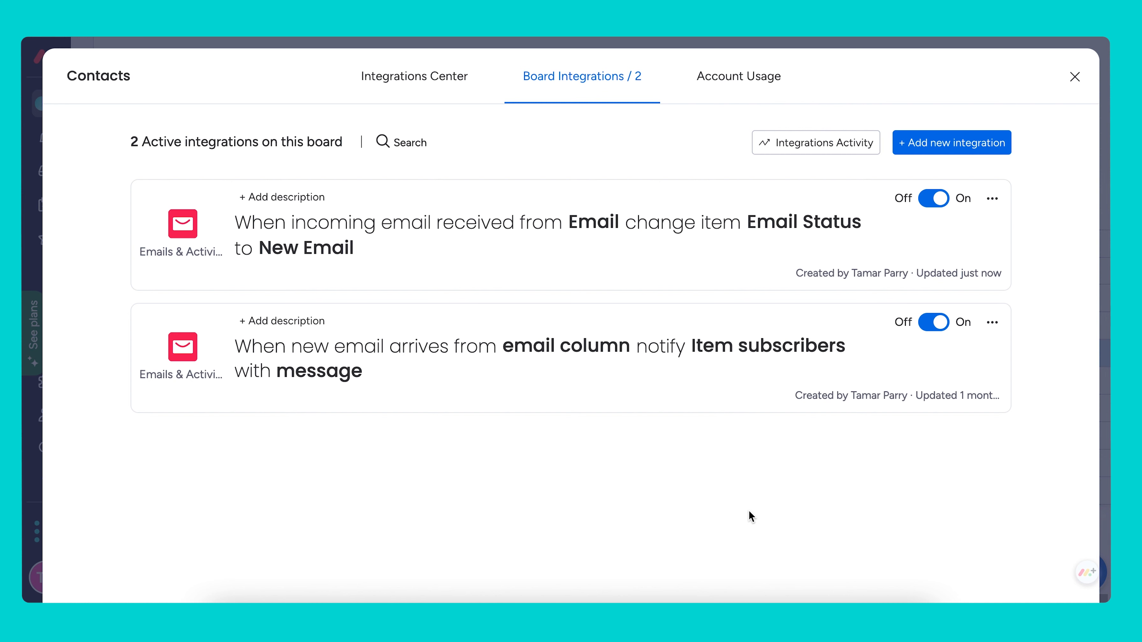
click(412, 79)
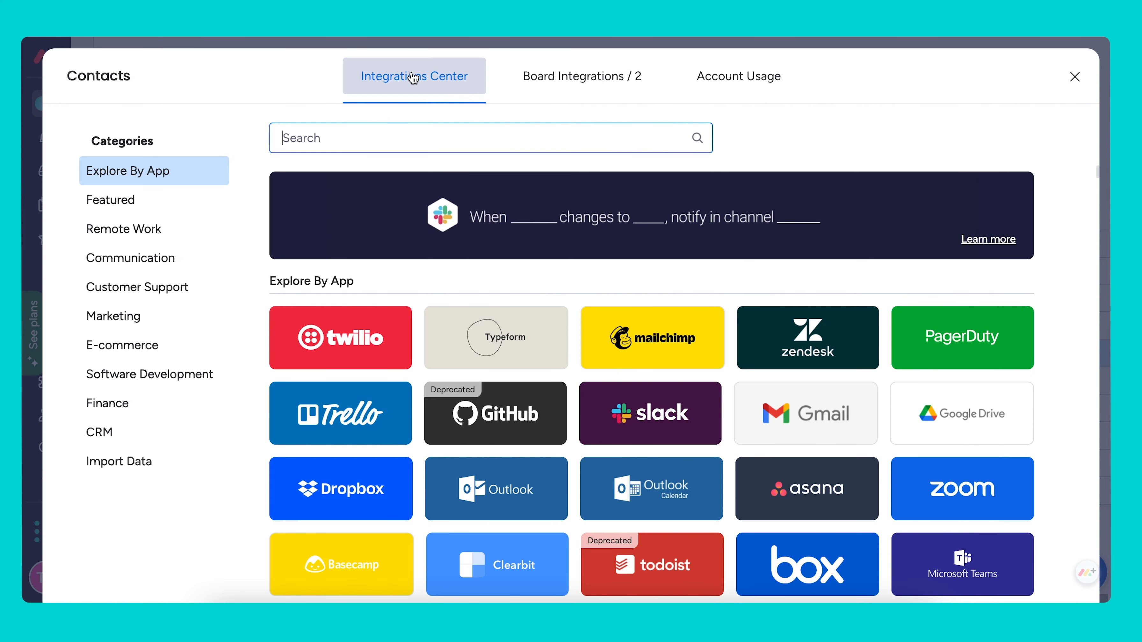
text(emails)
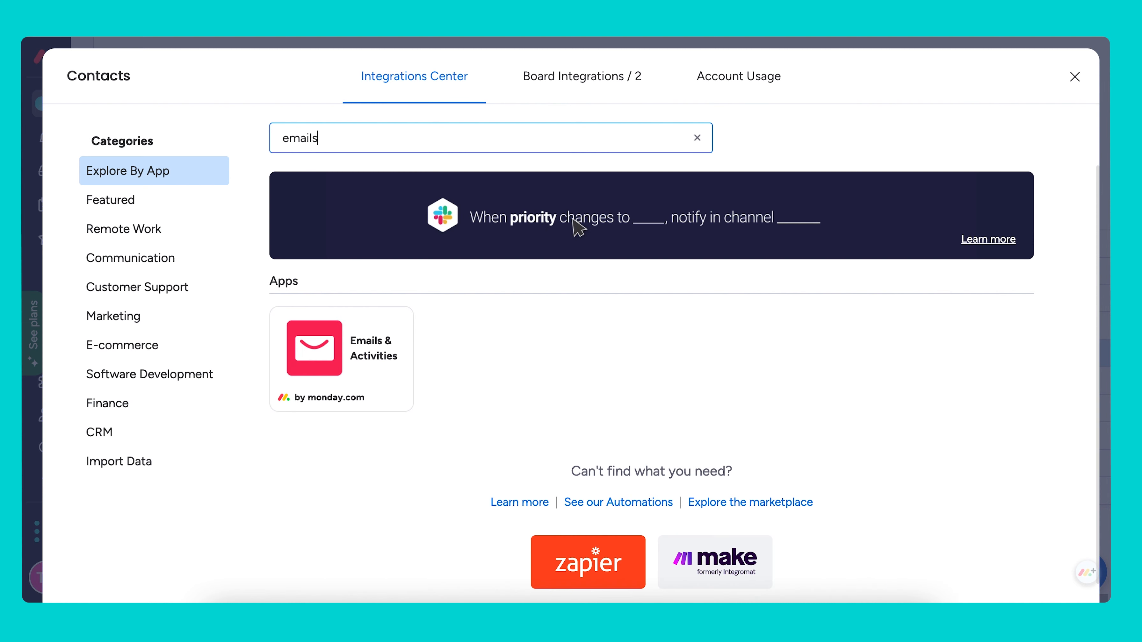
click(319, 373)
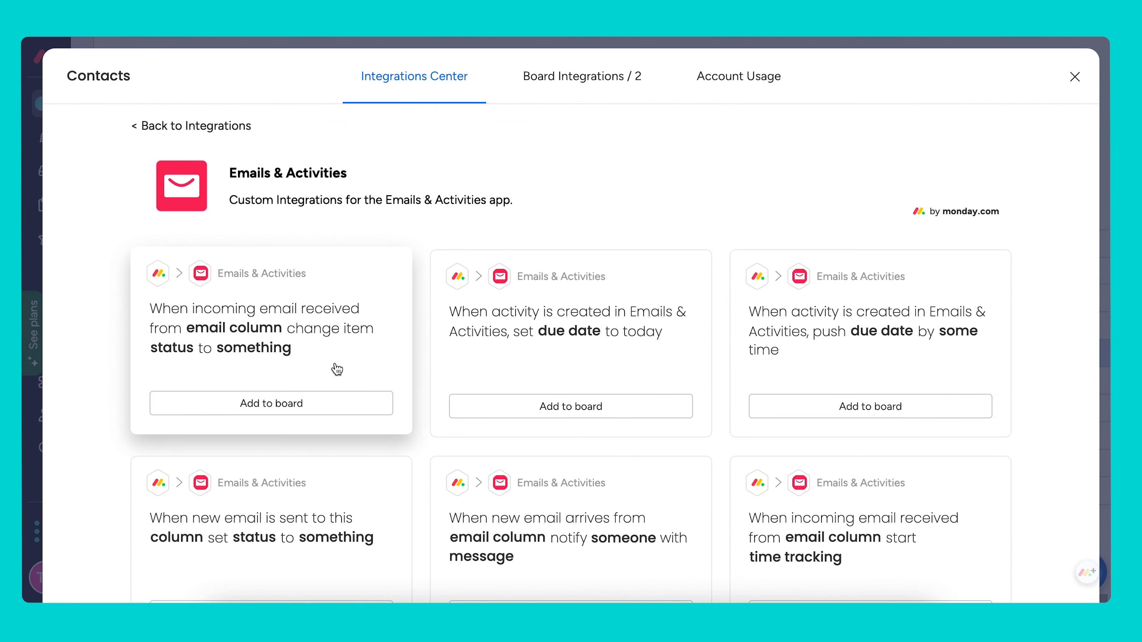
scroll(706, 451, down, 3)
scroll(706, 452, down, 5)
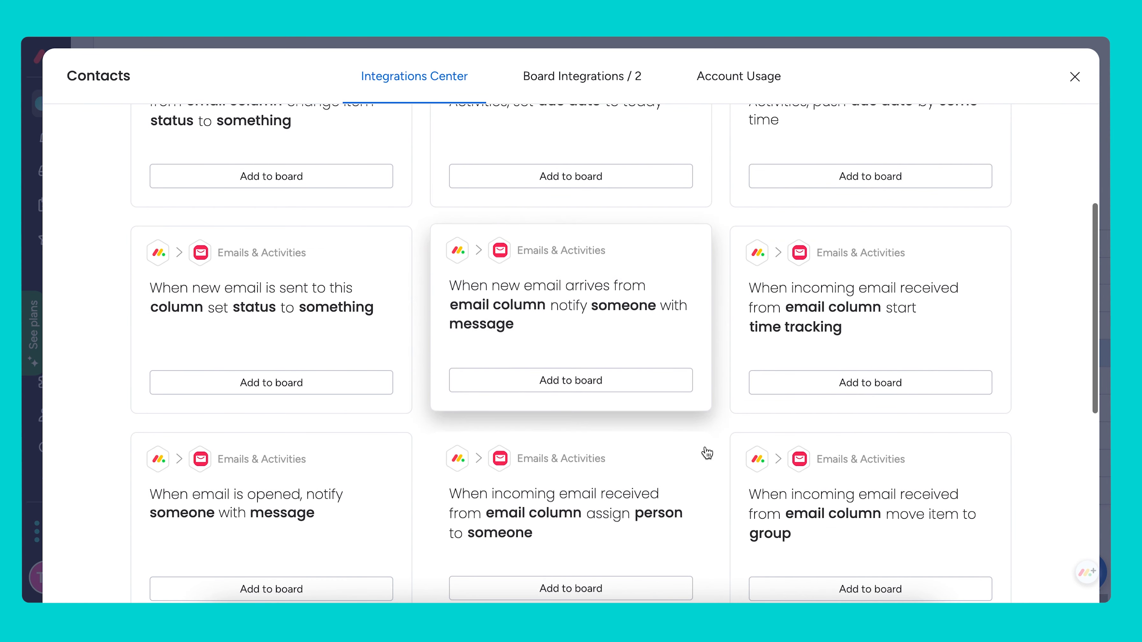
scroll(707, 452, down, 3)
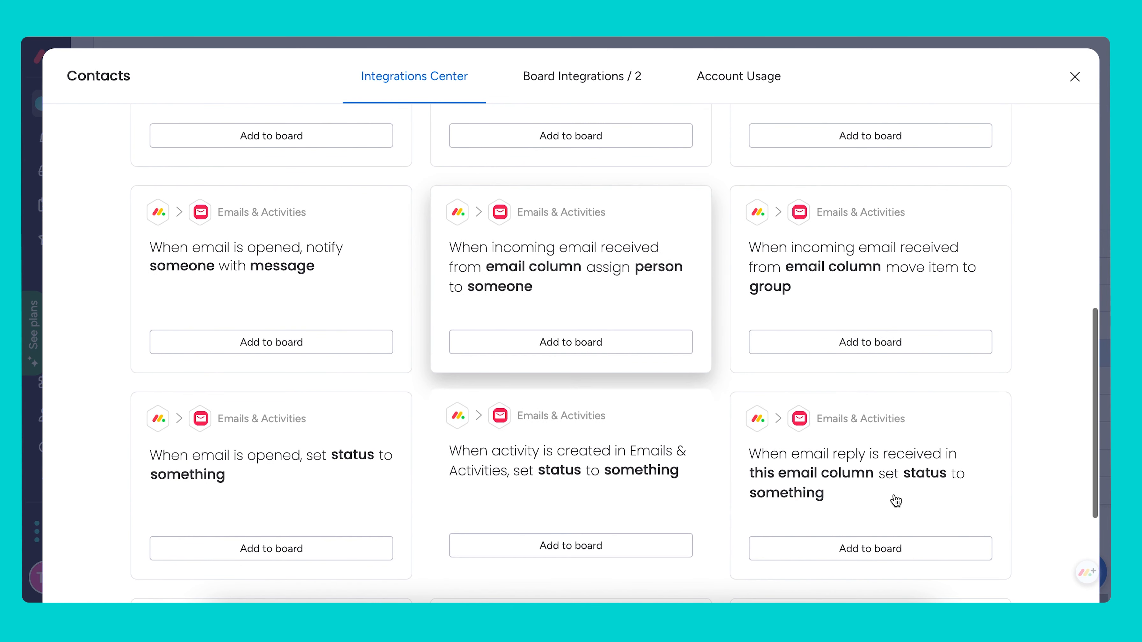
click(865, 490)
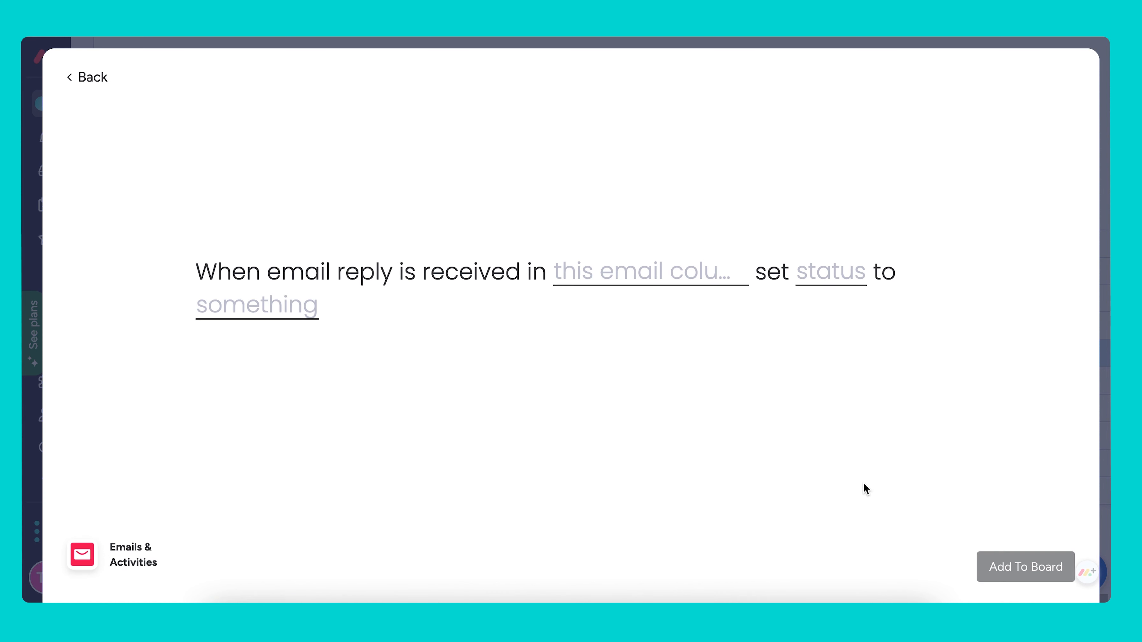
Configure the email reply recipe to use the Email column and set Email Status to Email Reply, and add it to the board
click(681, 282)
click(601, 336)
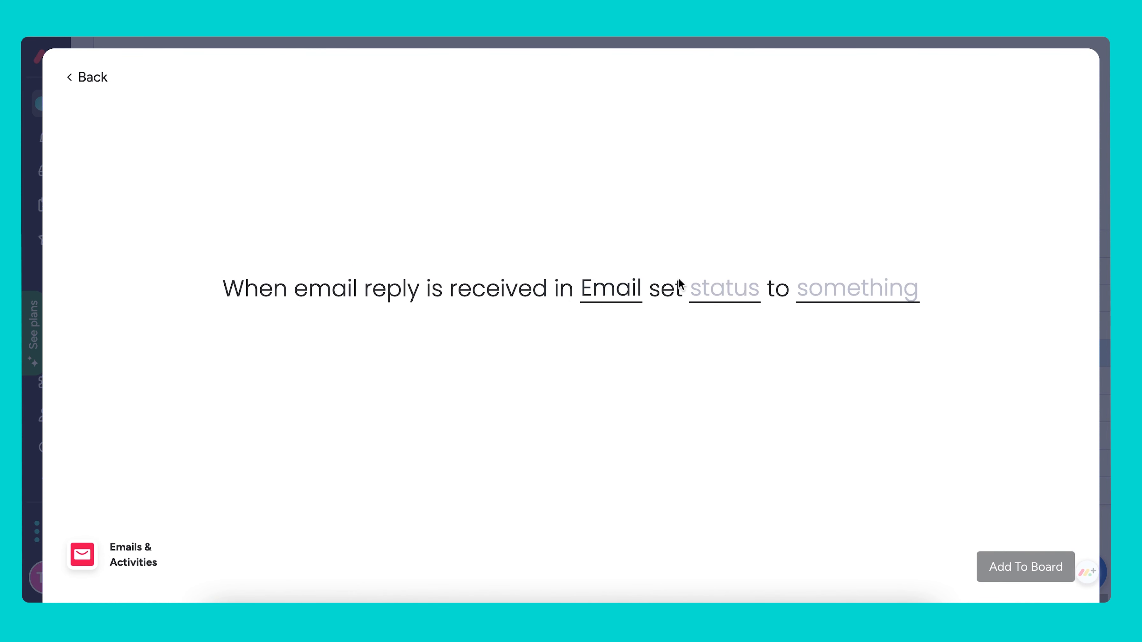
click(735, 288)
click(760, 412)
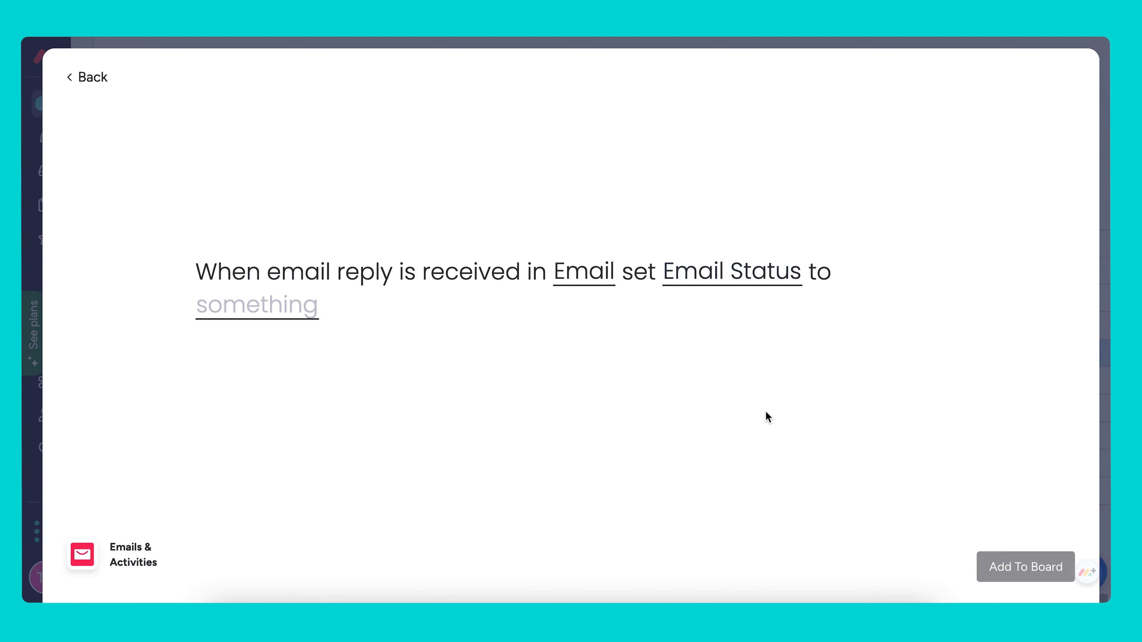
click(279, 301)
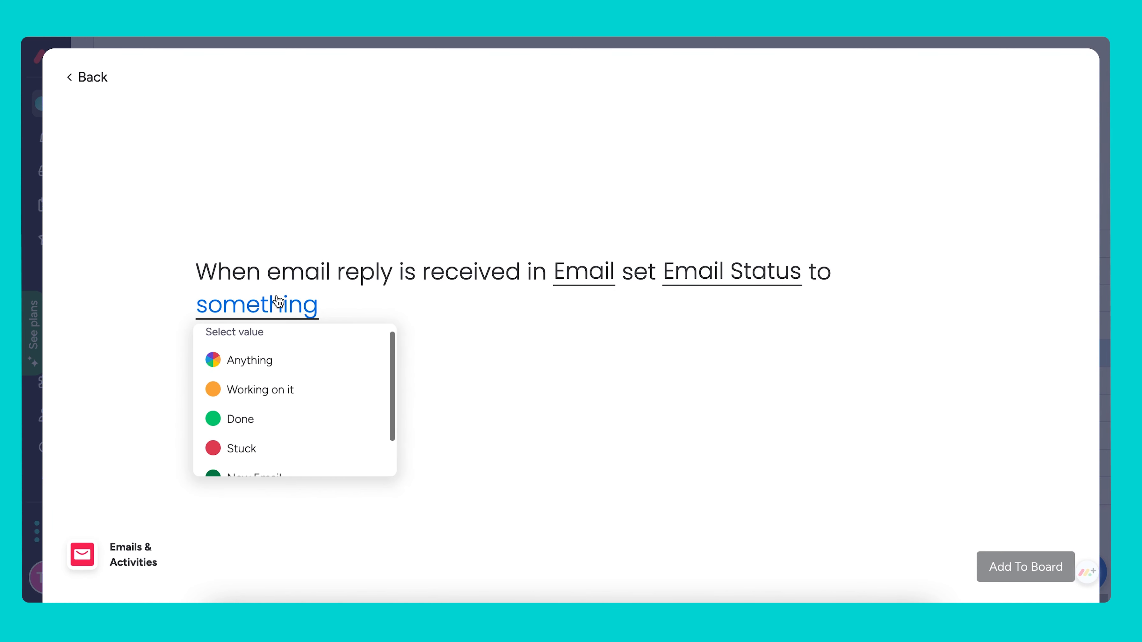
scroll(293, 367, down, 2)
click(254, 468)
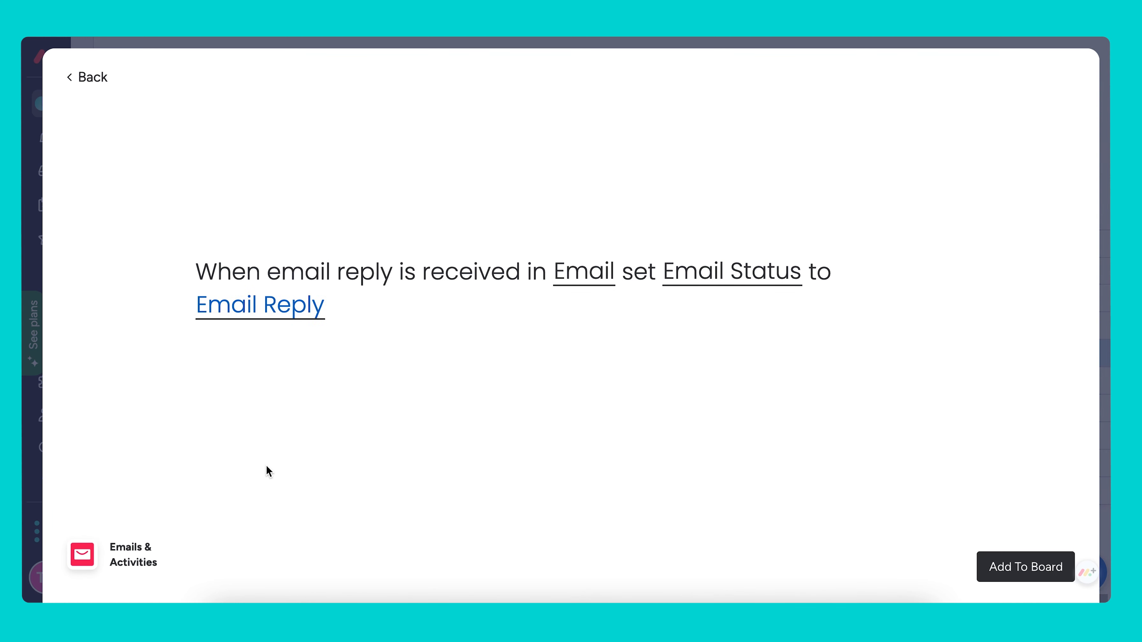
click(1026, 570)
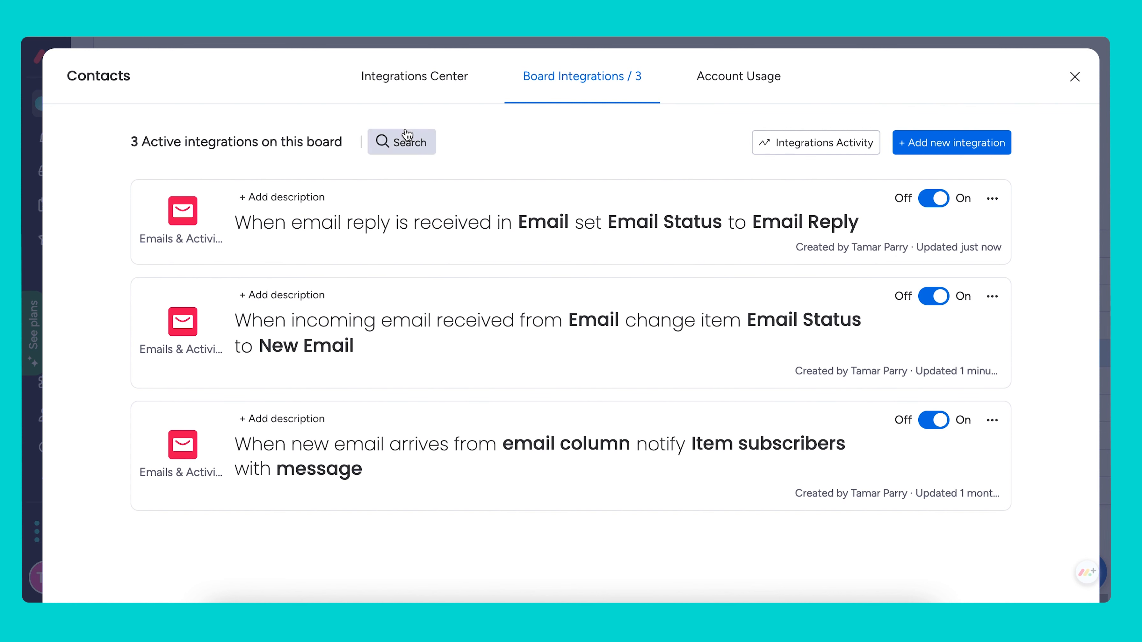
Find the Emails & Activities integration and open its recipe that notifies someone with a message when an email is opened
click(419, 89)
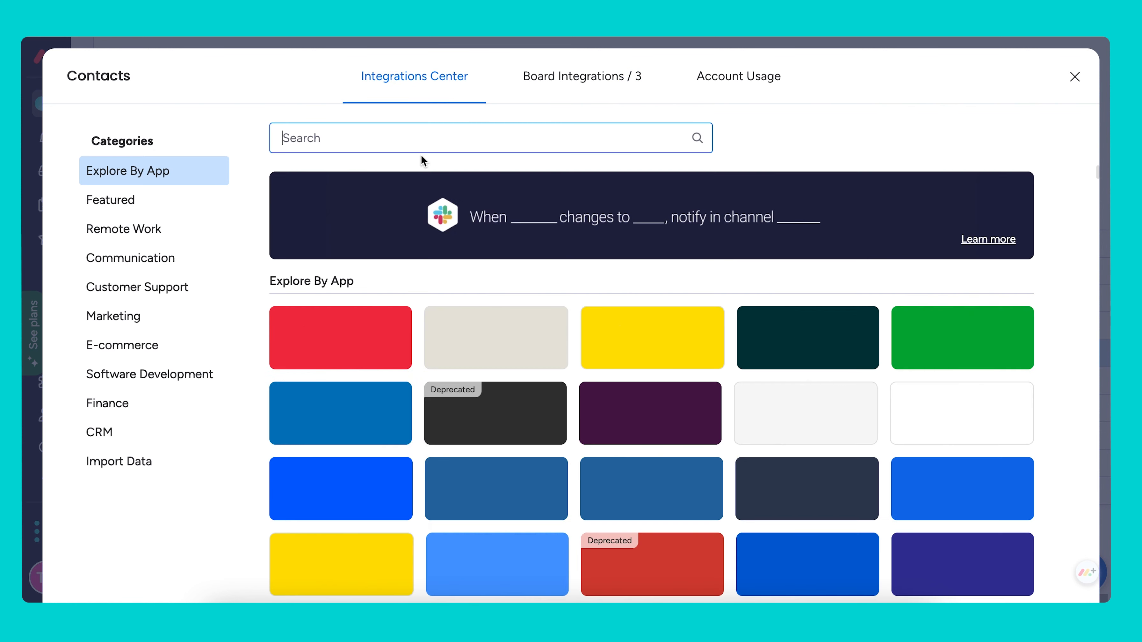
text(emails)
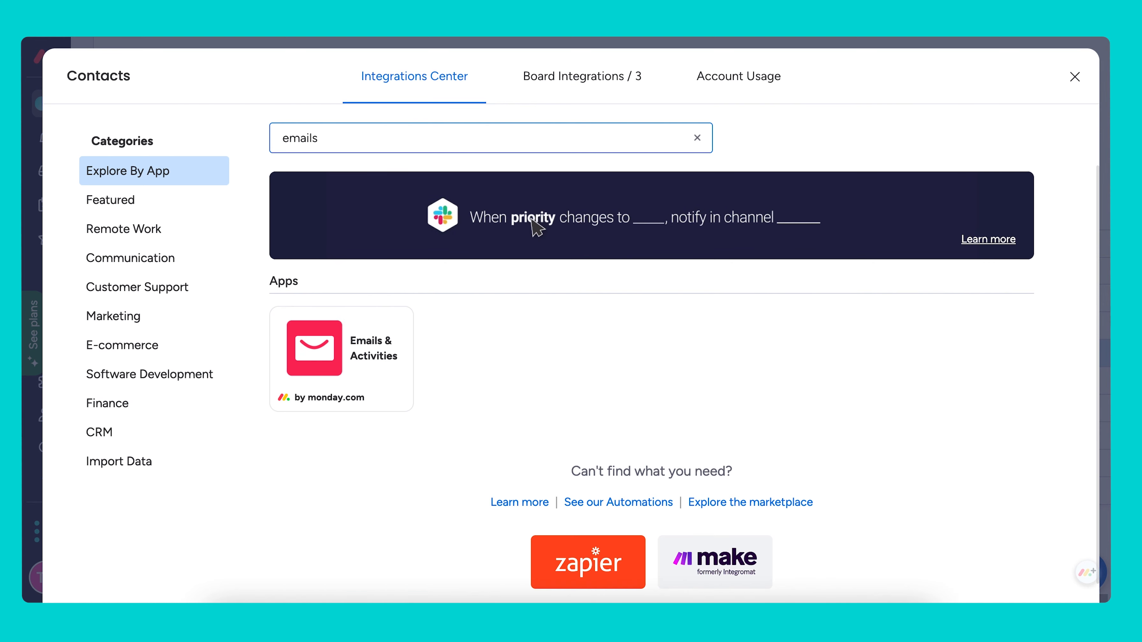
click(346, 327)
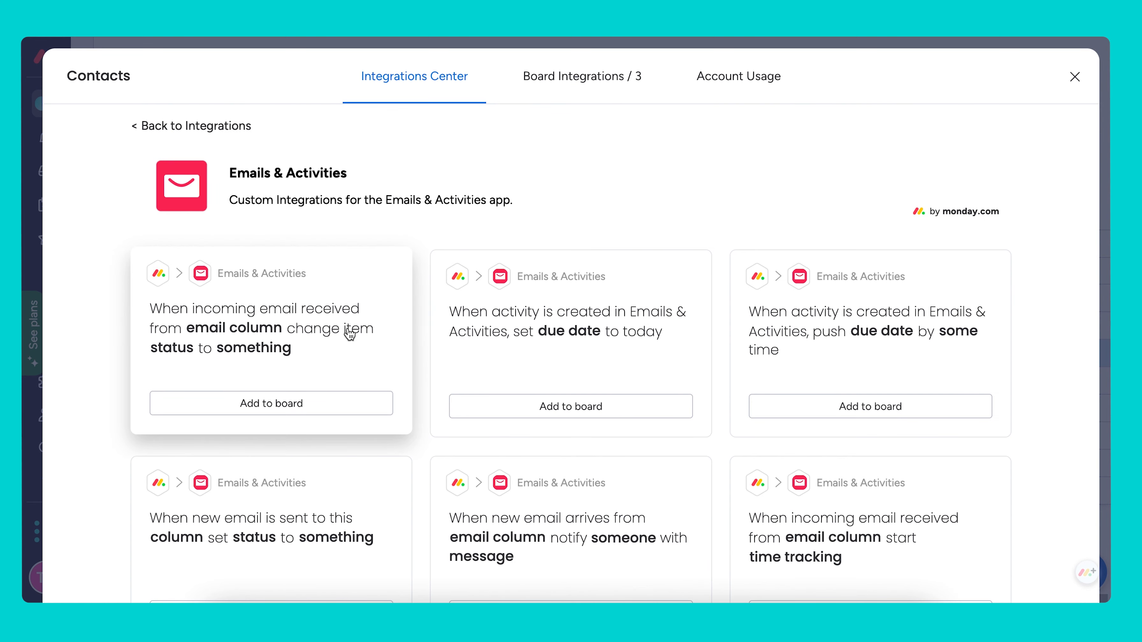
scroll(350, 331, down, 5)
scroll(350, 334, down, 3)
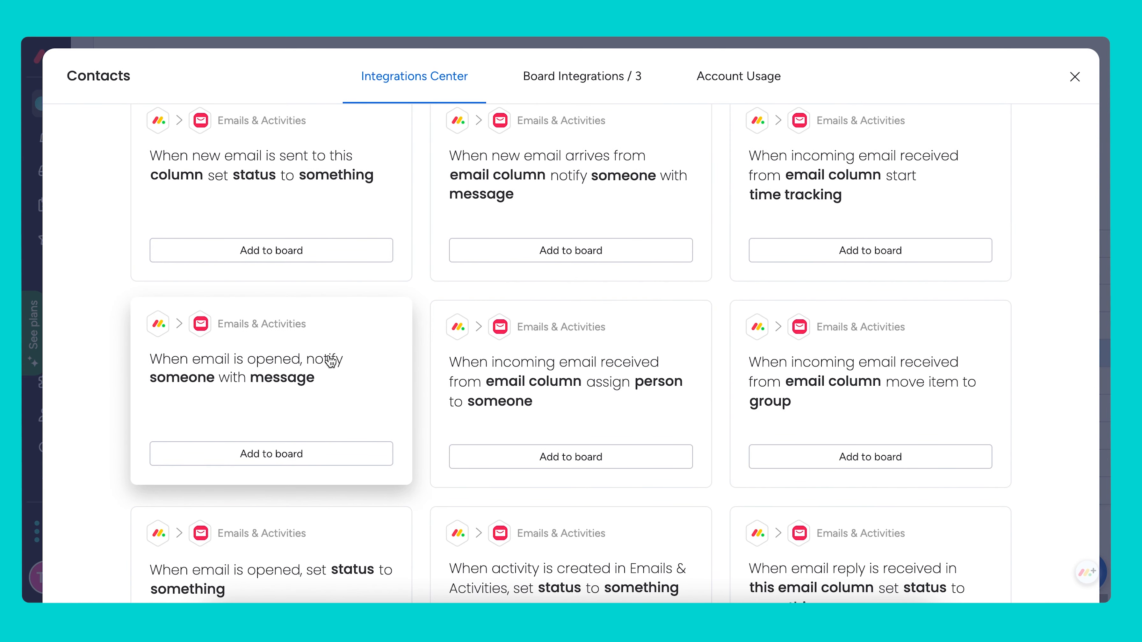
click(326, 378)
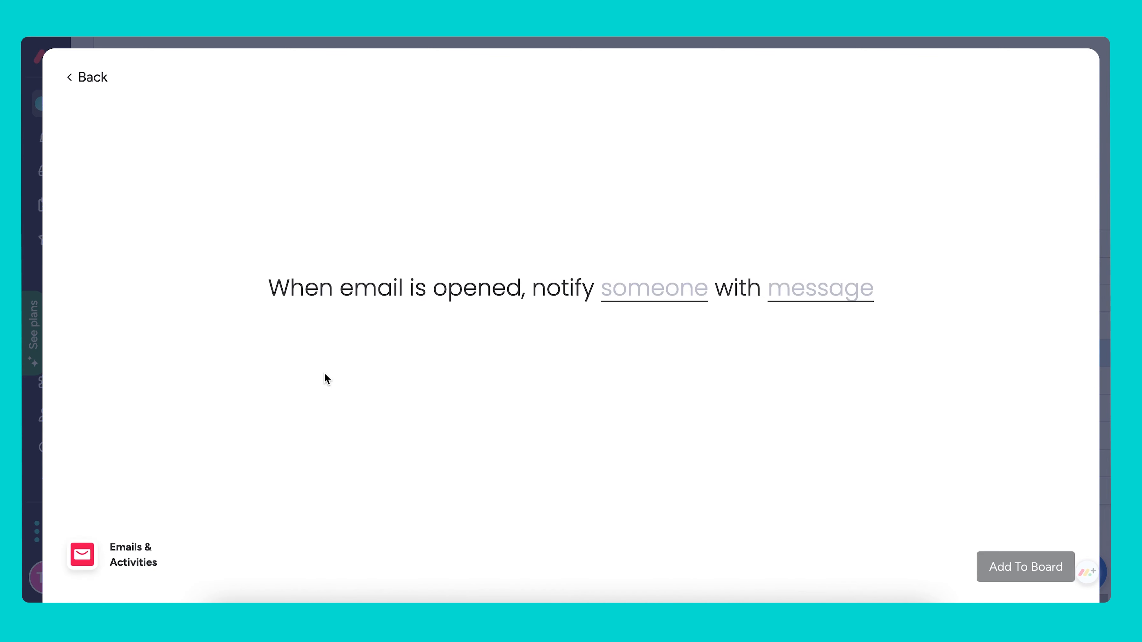
Set the recipe to notify a people column, adding a new People column to the board for it
click(655, 293)
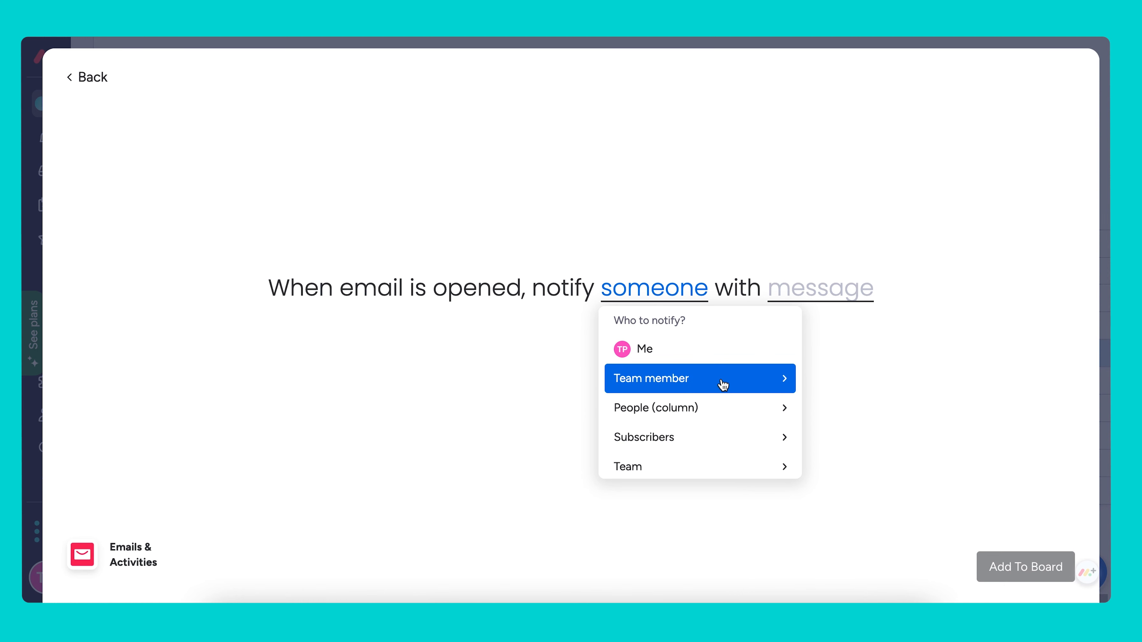
click(706, 407)
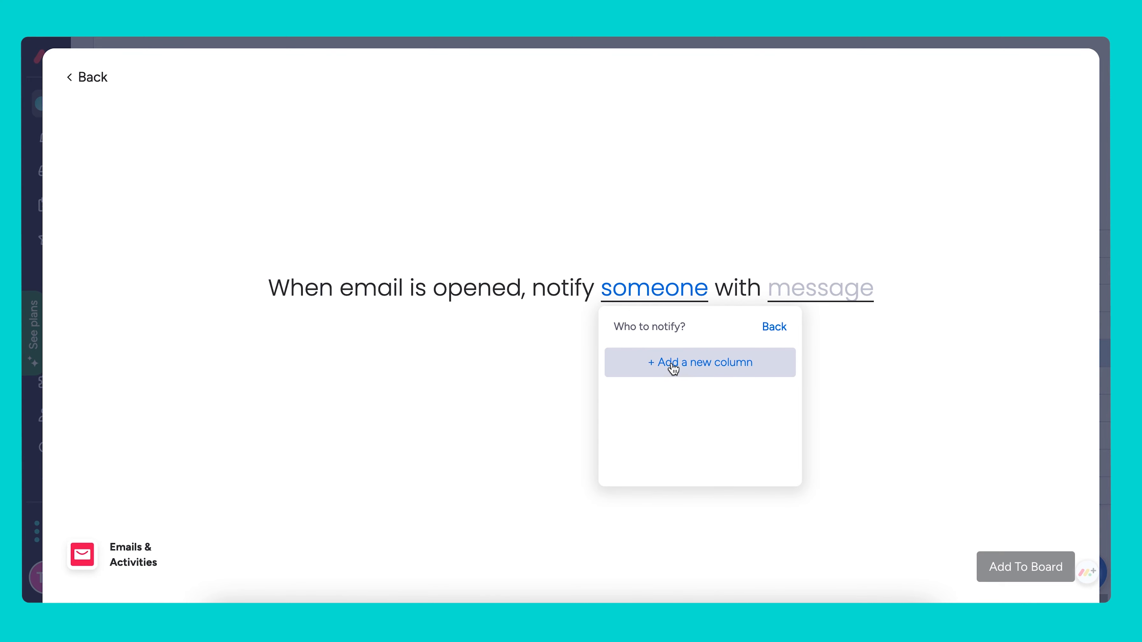
click(672, 367)
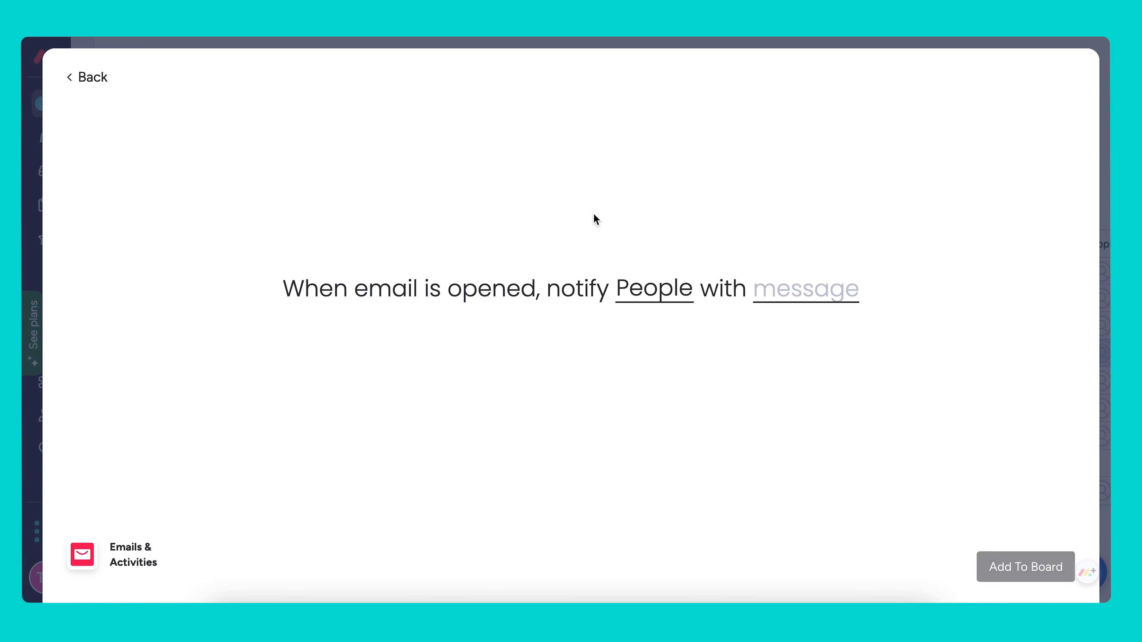
Start the notification message with the greeting "HI {Contact's People}," using the People field, followed by a blank line
click(803, 296)
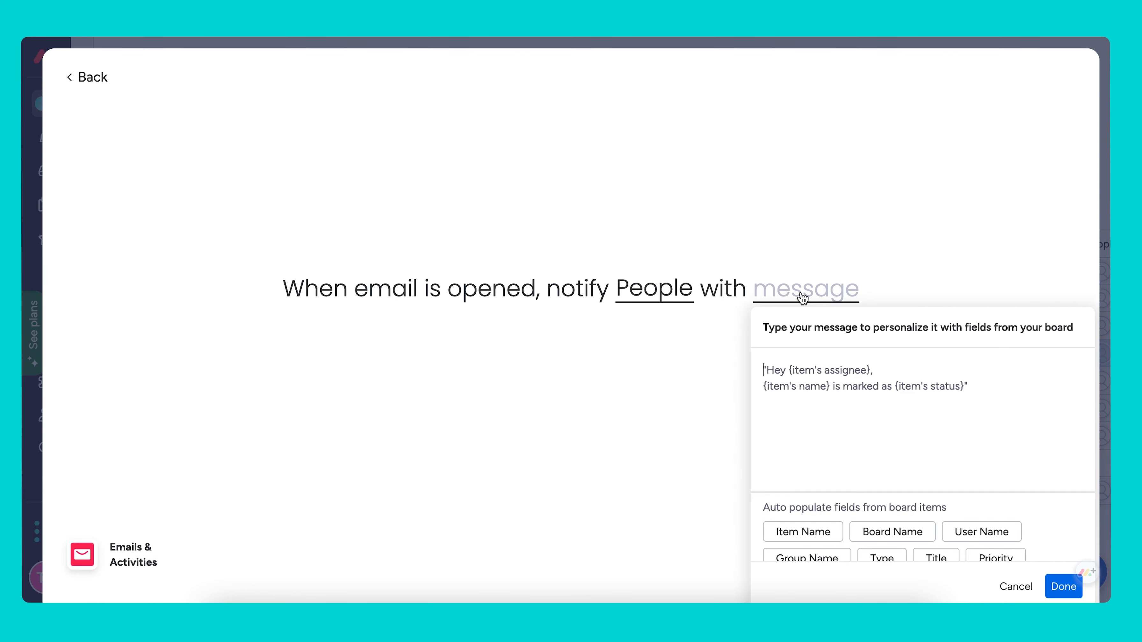
text(HI)
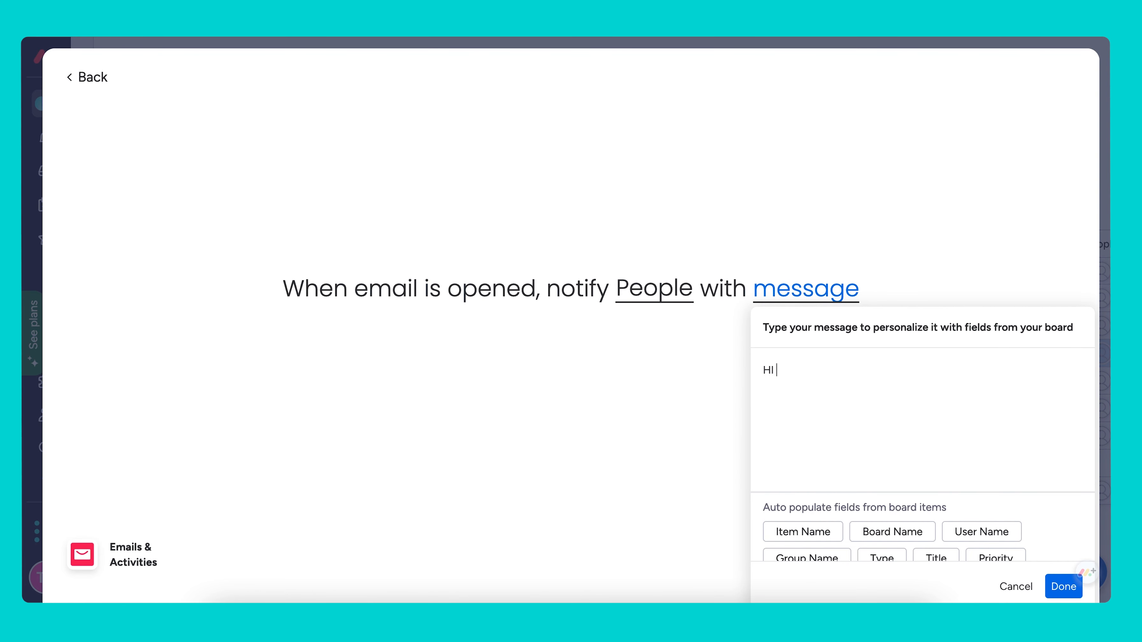
scroll(908, 535, down, 3)
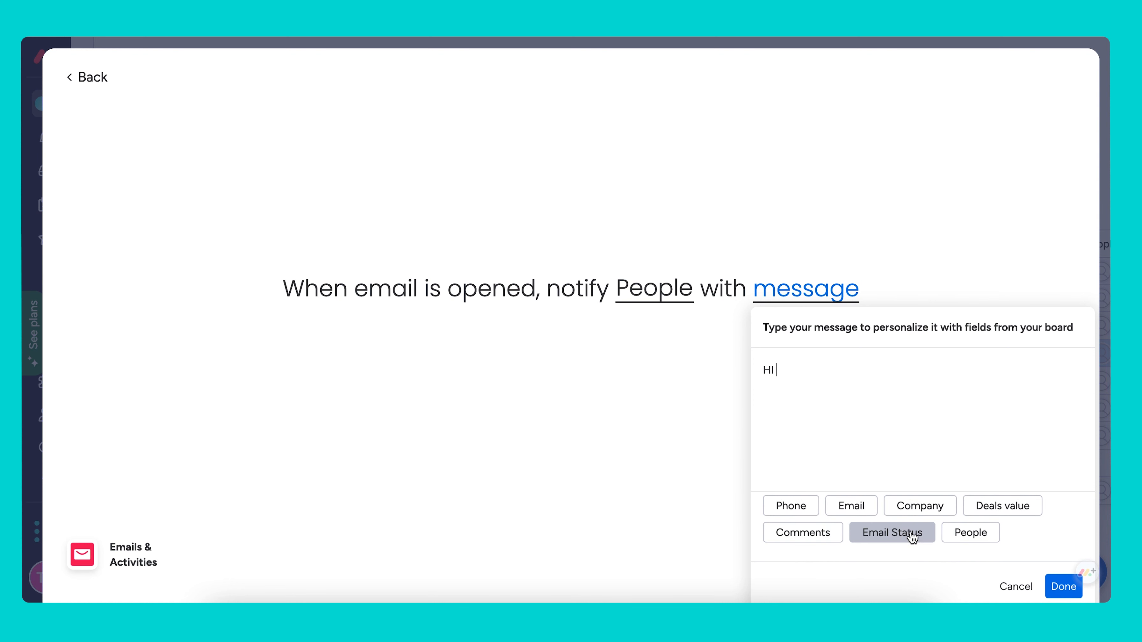
click(983, 539)
text(,)
key(Return)
key(Return)
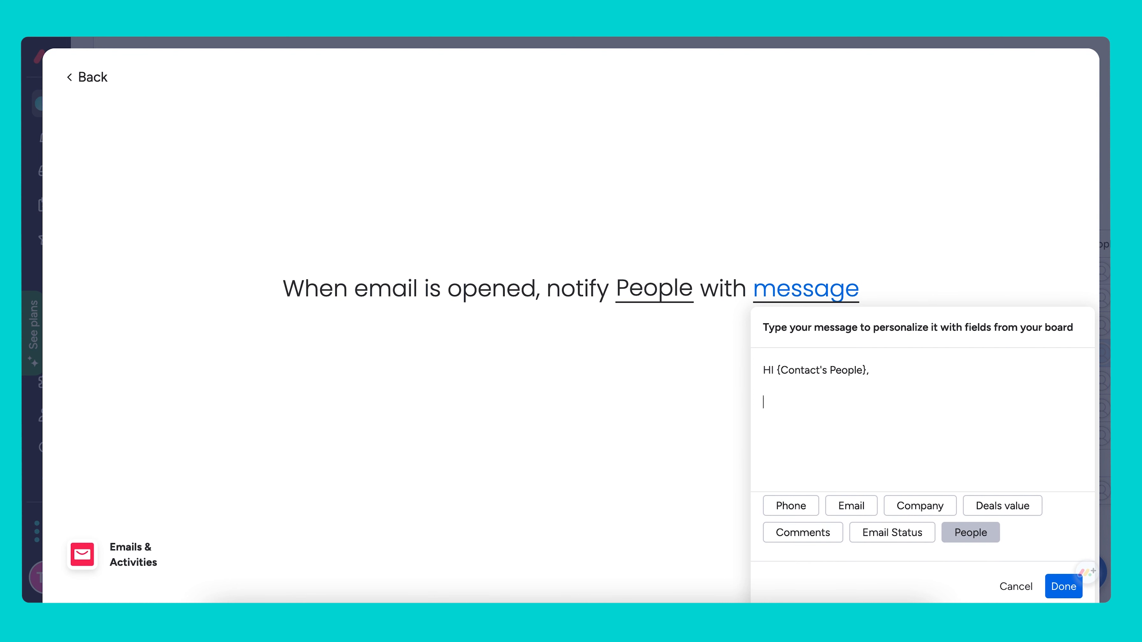
Insert the Item Name field in the message body, add "replied. Please reach back out1" after it, and save the message
scroll(944, 537, up, 3)
click(812, 530)
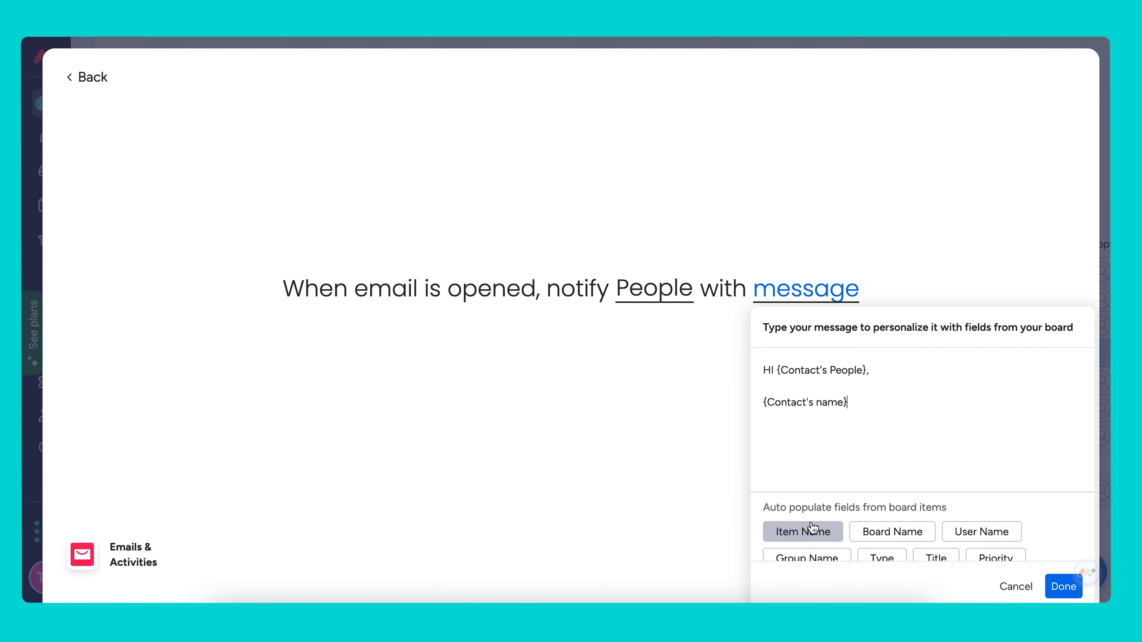
text(re0plied)
key(BackSpace)
key(BackSpace)
key(BackSpace)
key(BackSpace)
key(BackSpace)
key(BackSpace)
text(plied. Please reach )
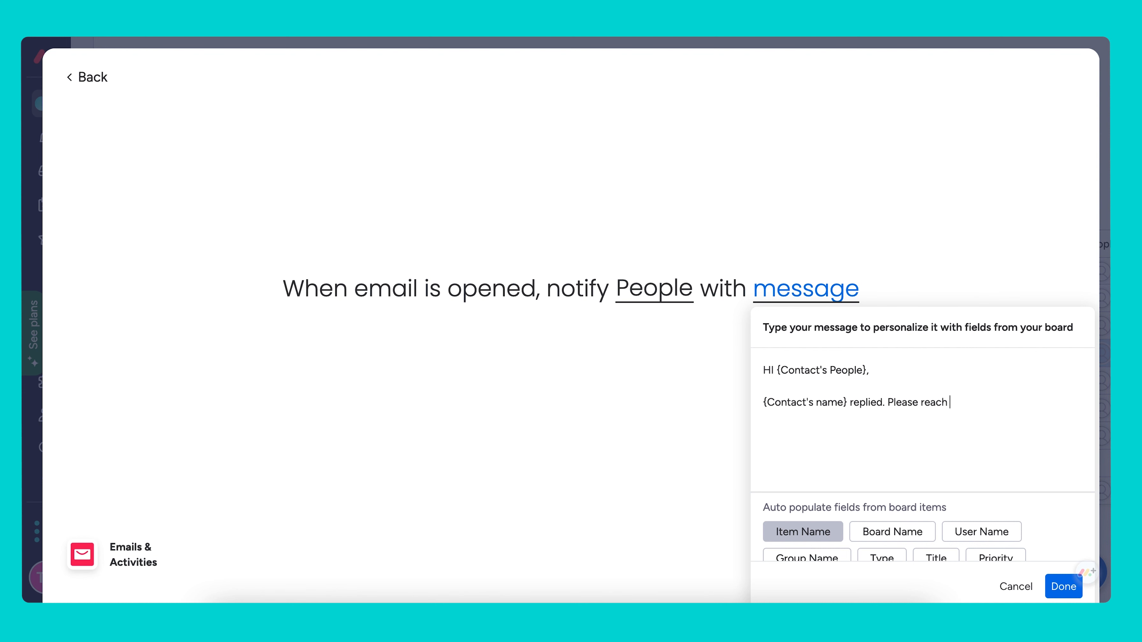
text(back ut)
text(t!)
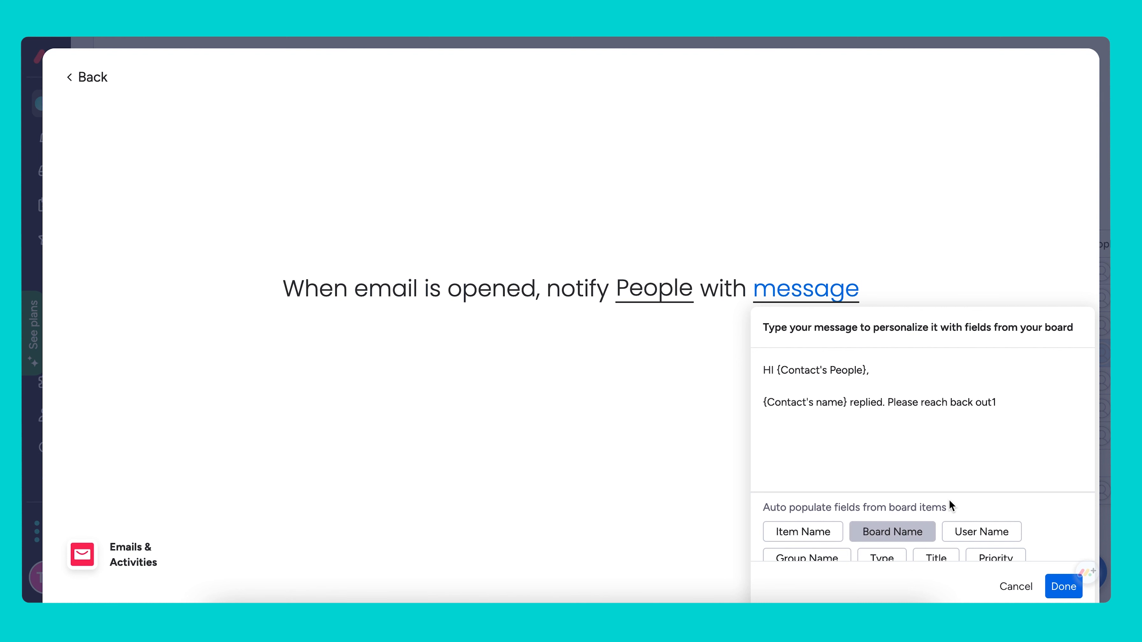
click(1063, 587)
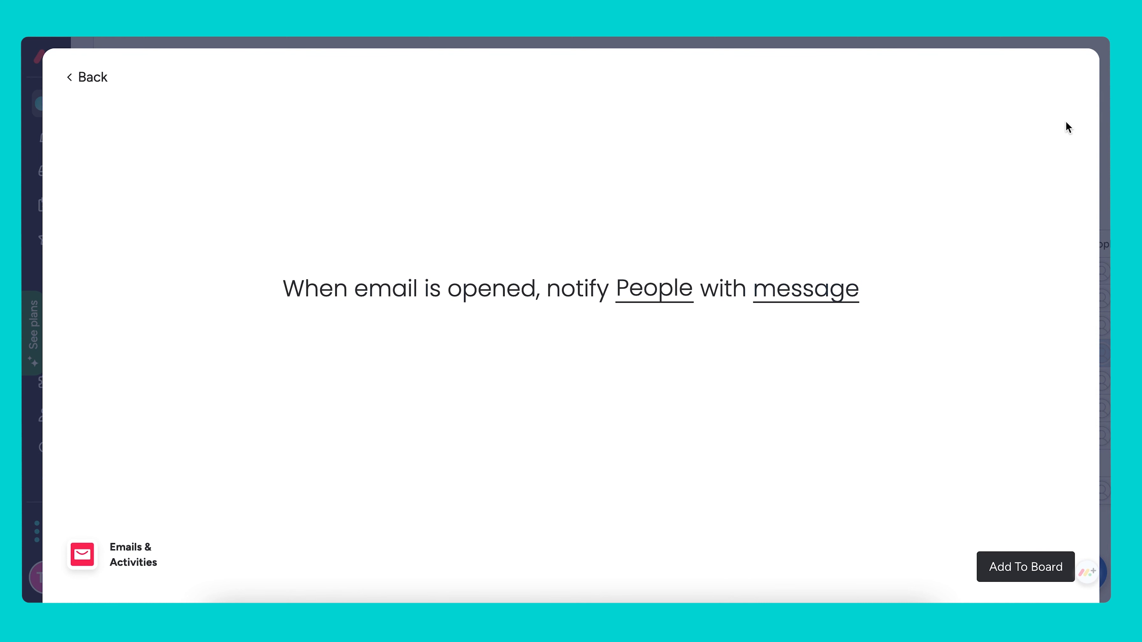
Add the email-opened notification recipe to the board and return to the Contacts board
click(1017, 567)
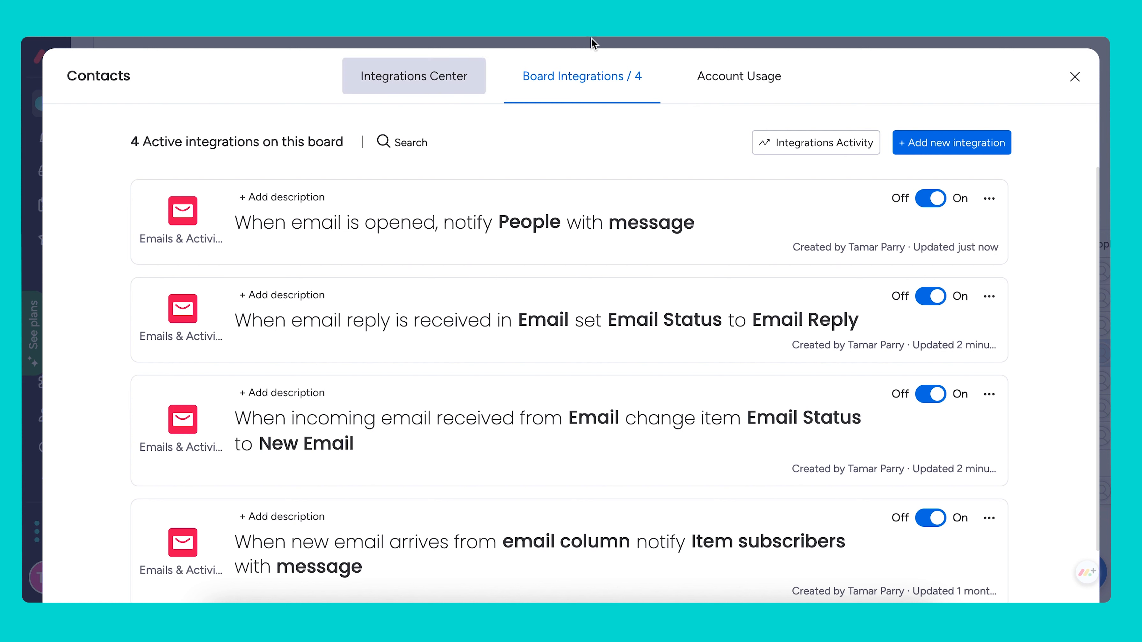
click(1075, 79)
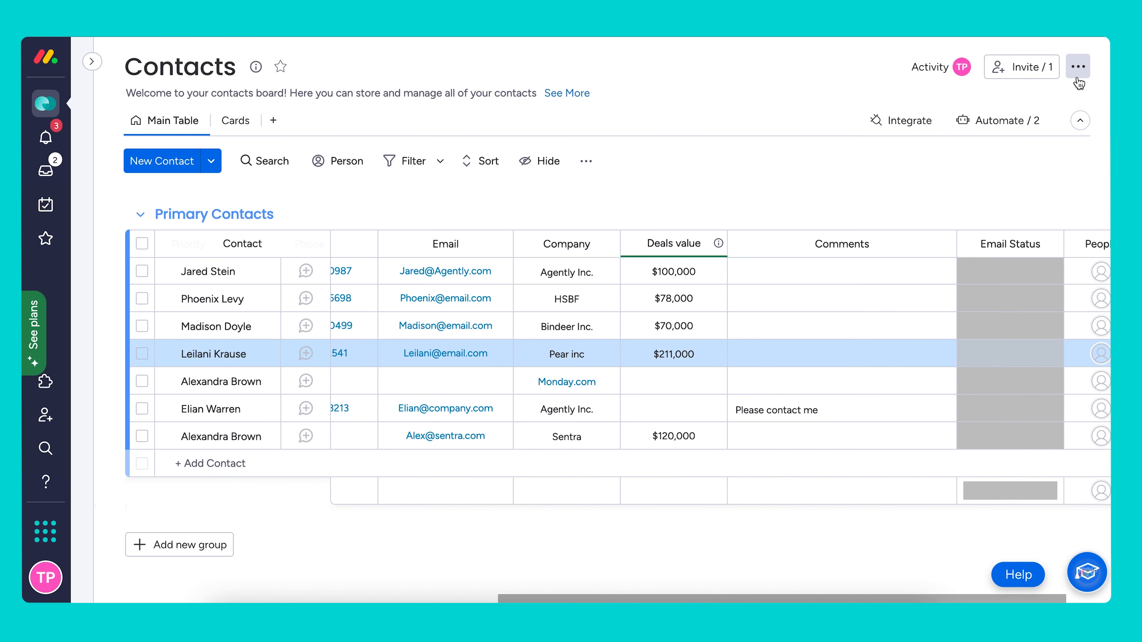